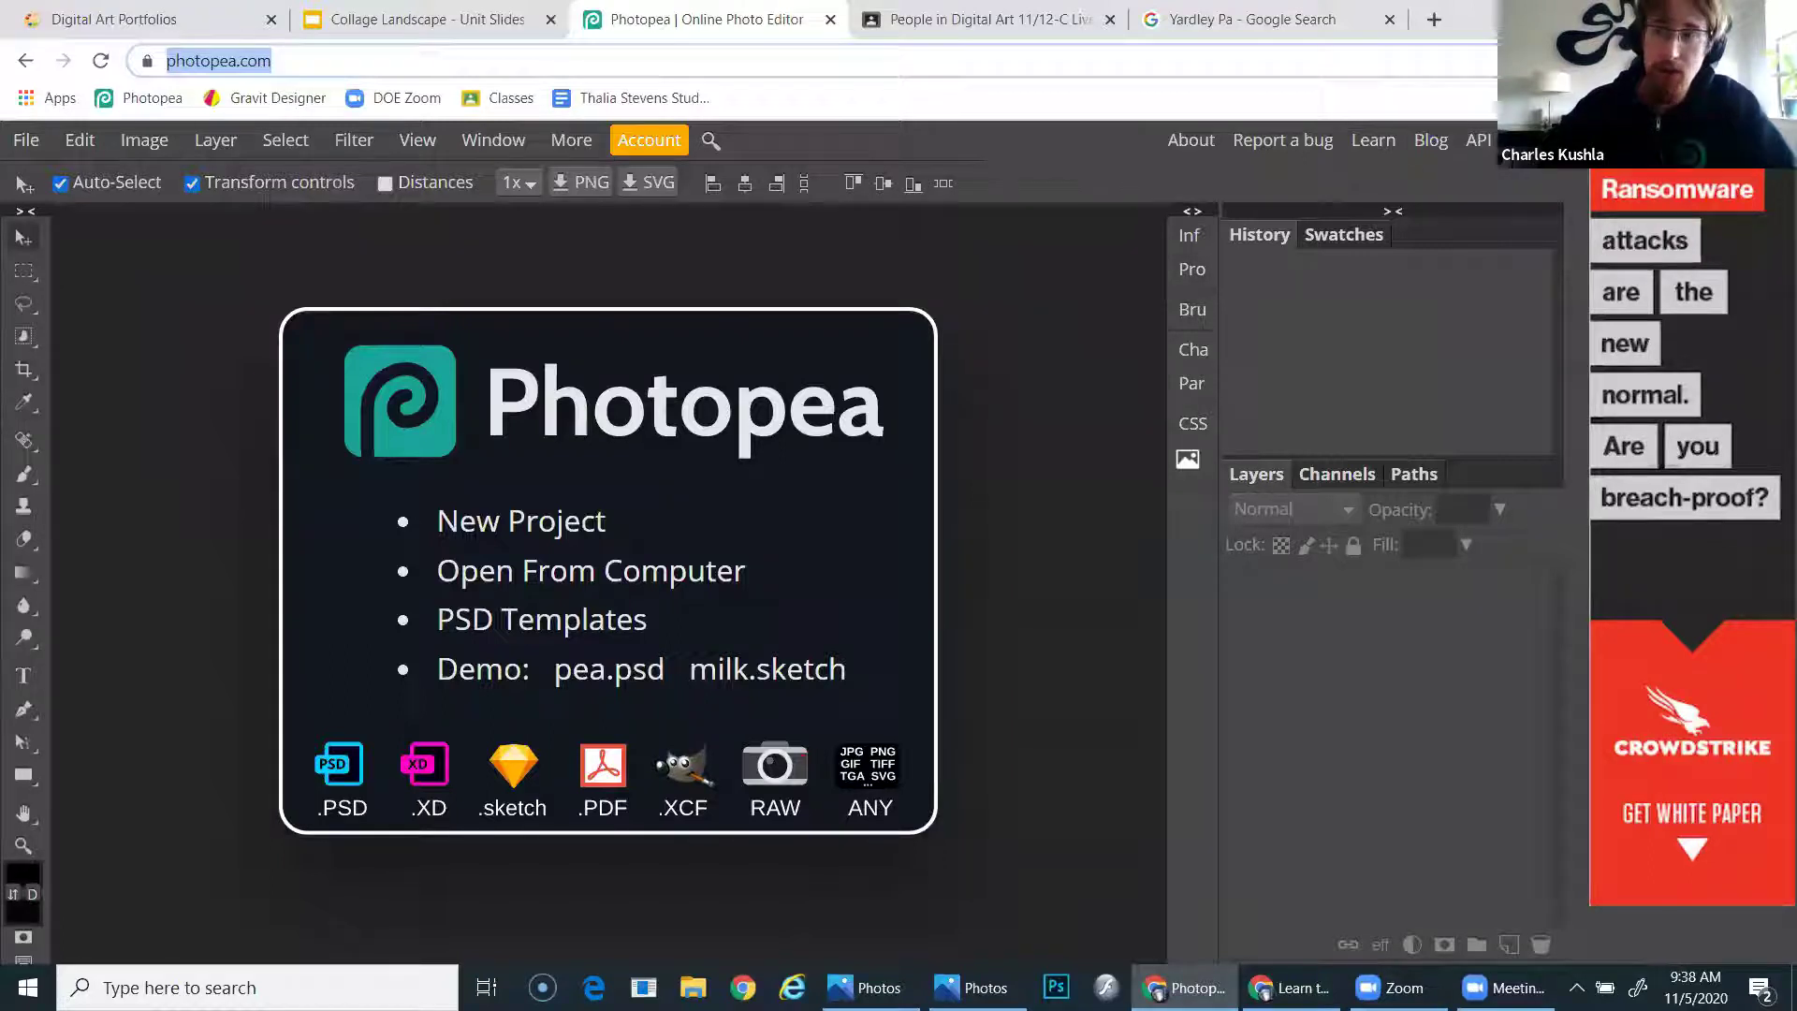
# Delete the student support plan bookmark from the browser's bookmarks bar
pyautogui.click(1773, 60)
pyautogui.moveTo(1604, 243)
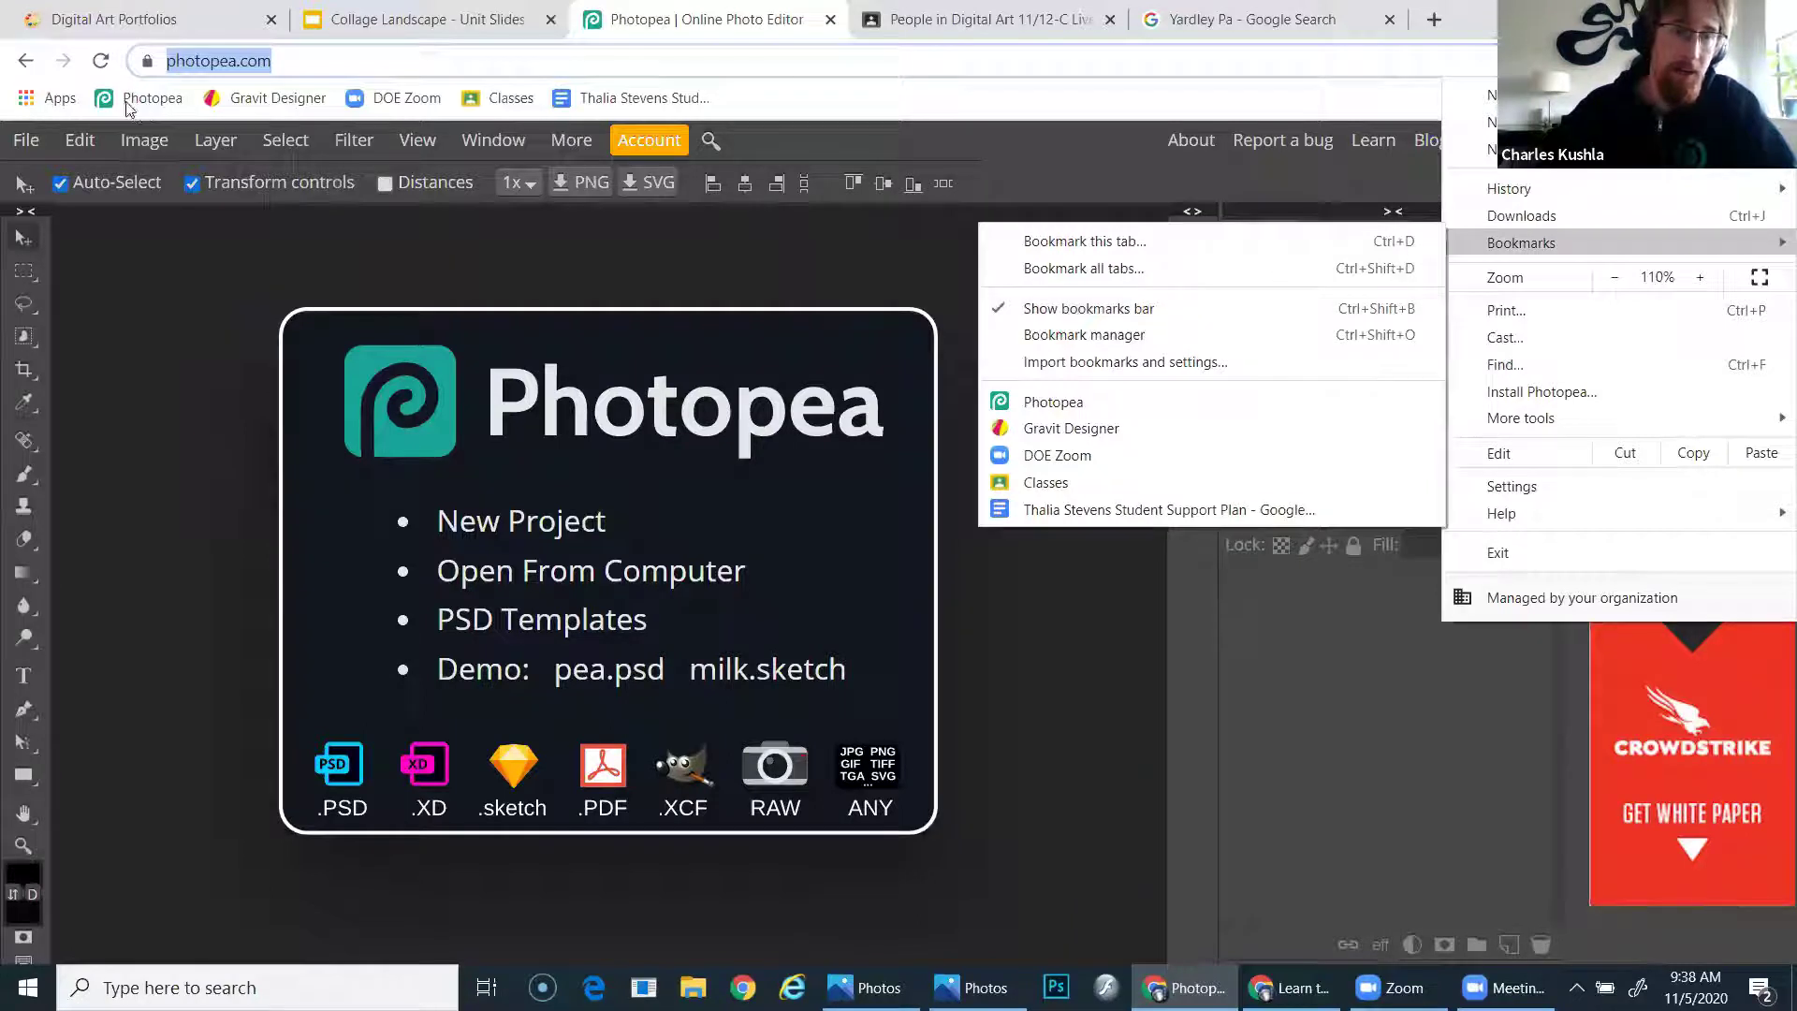
pyautogui.click(322, 58)
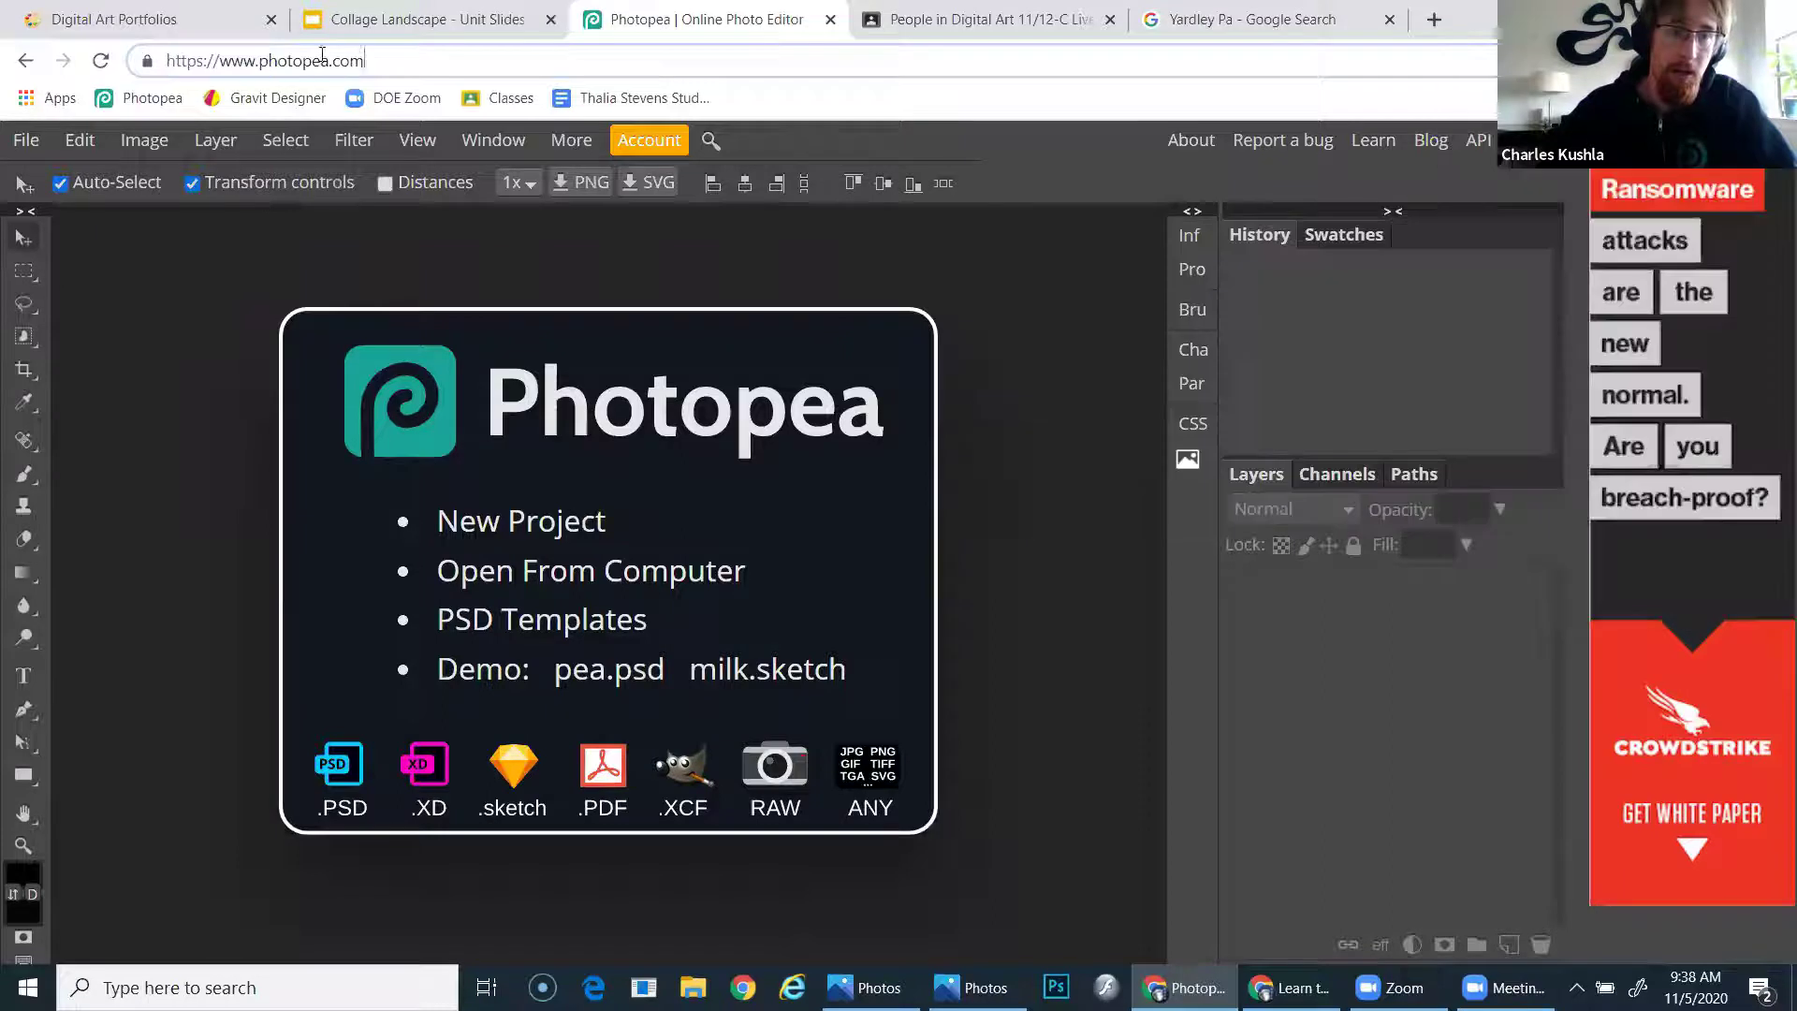
pyautogui.rightClick(613, 98)
pyautogui.click(673, 346)
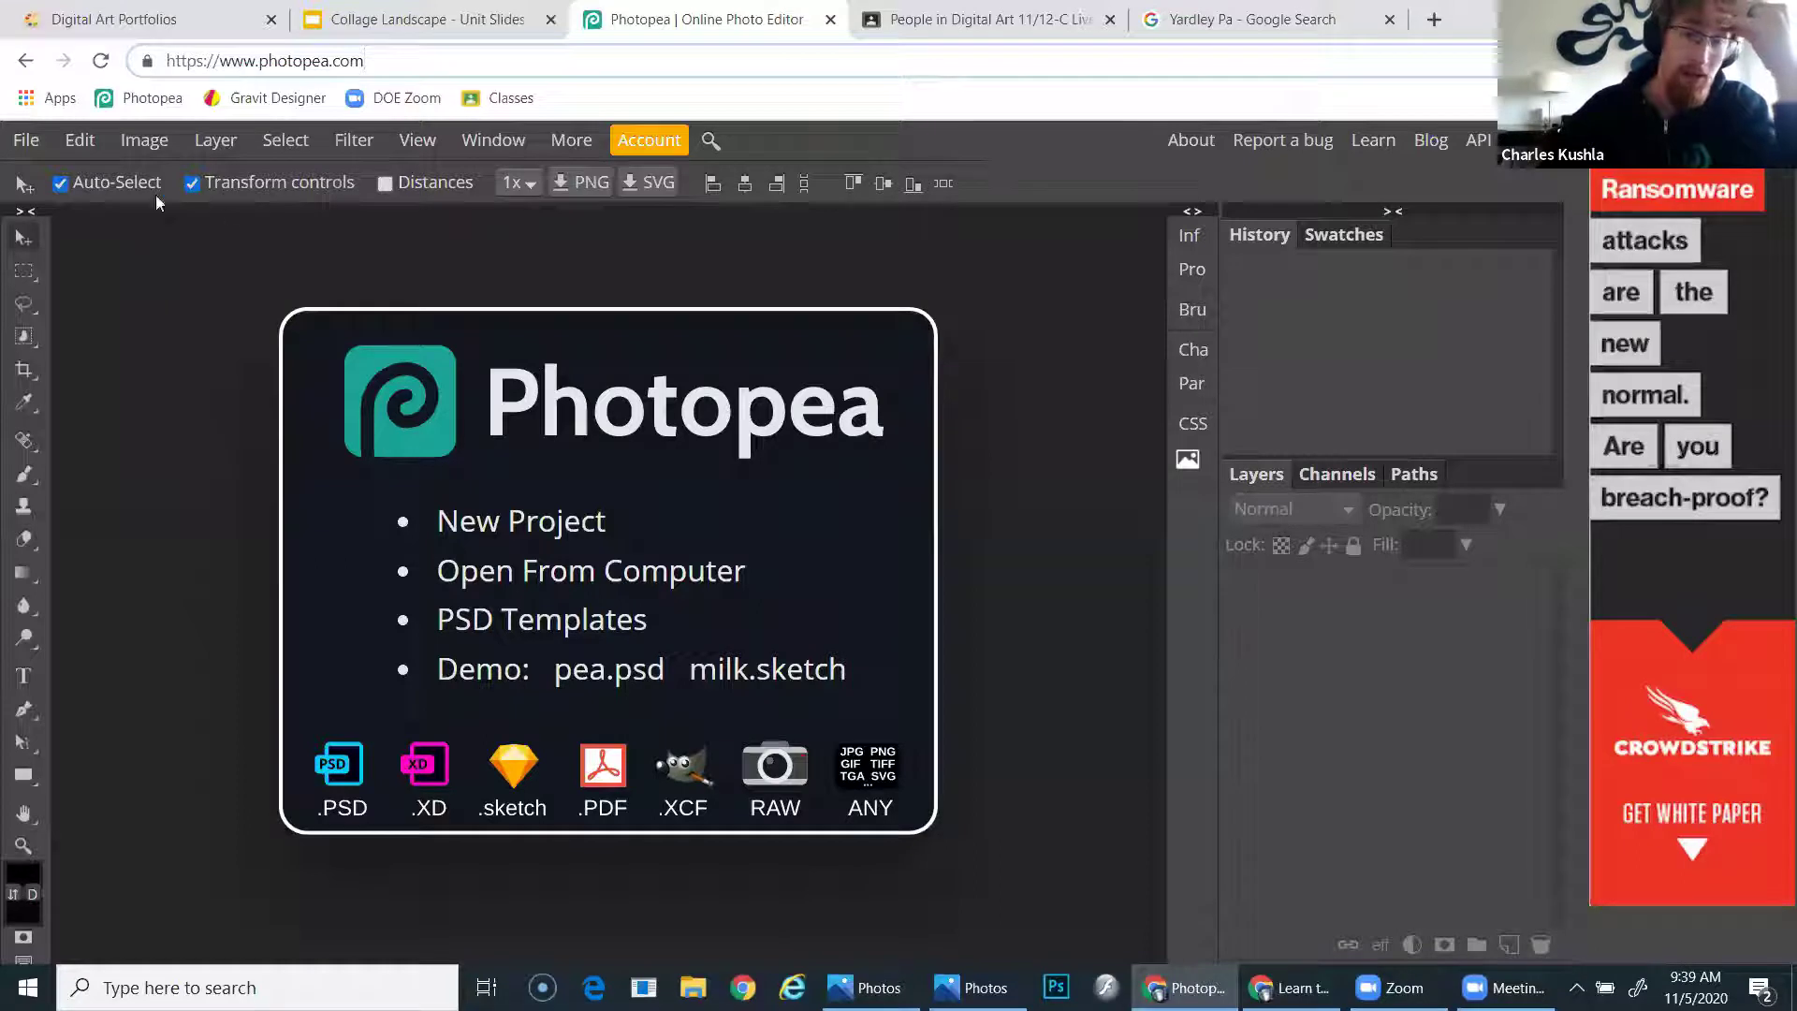
# Start a new project and choose the Letter 8.5 x 11 in print preset for it
pyautogui.click(508, 531)
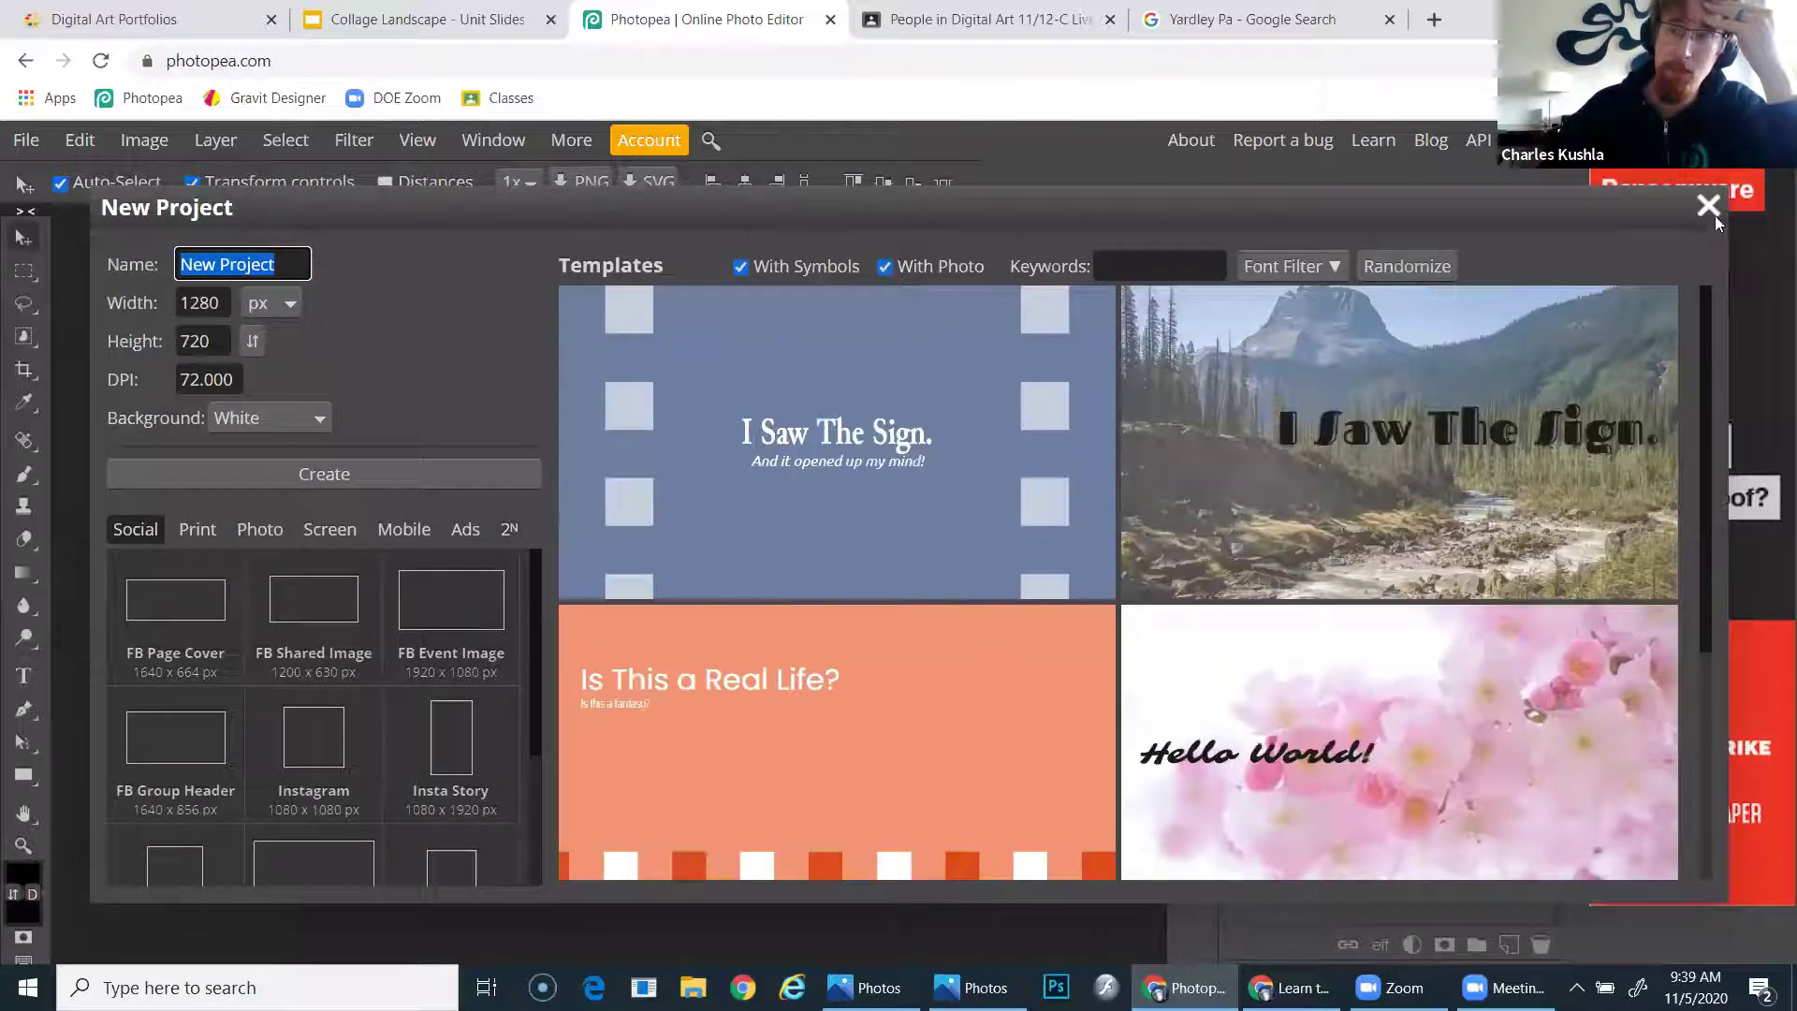
pyautogui.click(1710, 211)
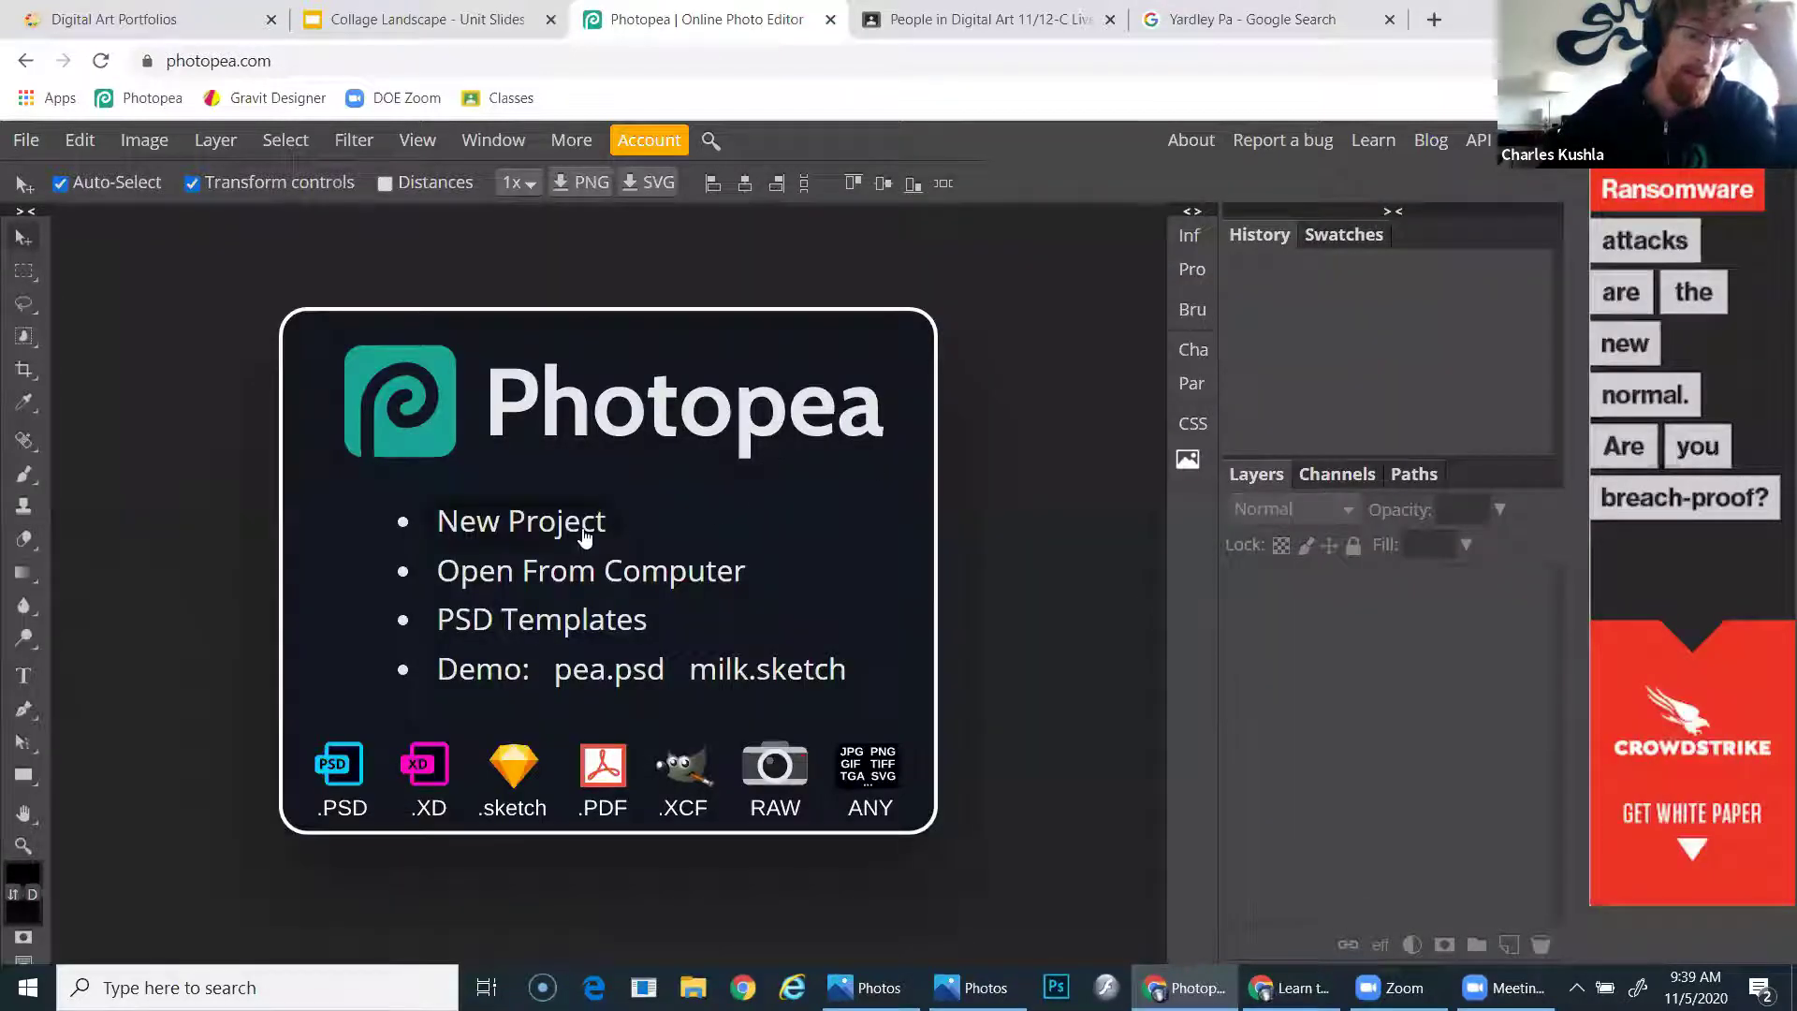
pyautogui.click(585, 532)
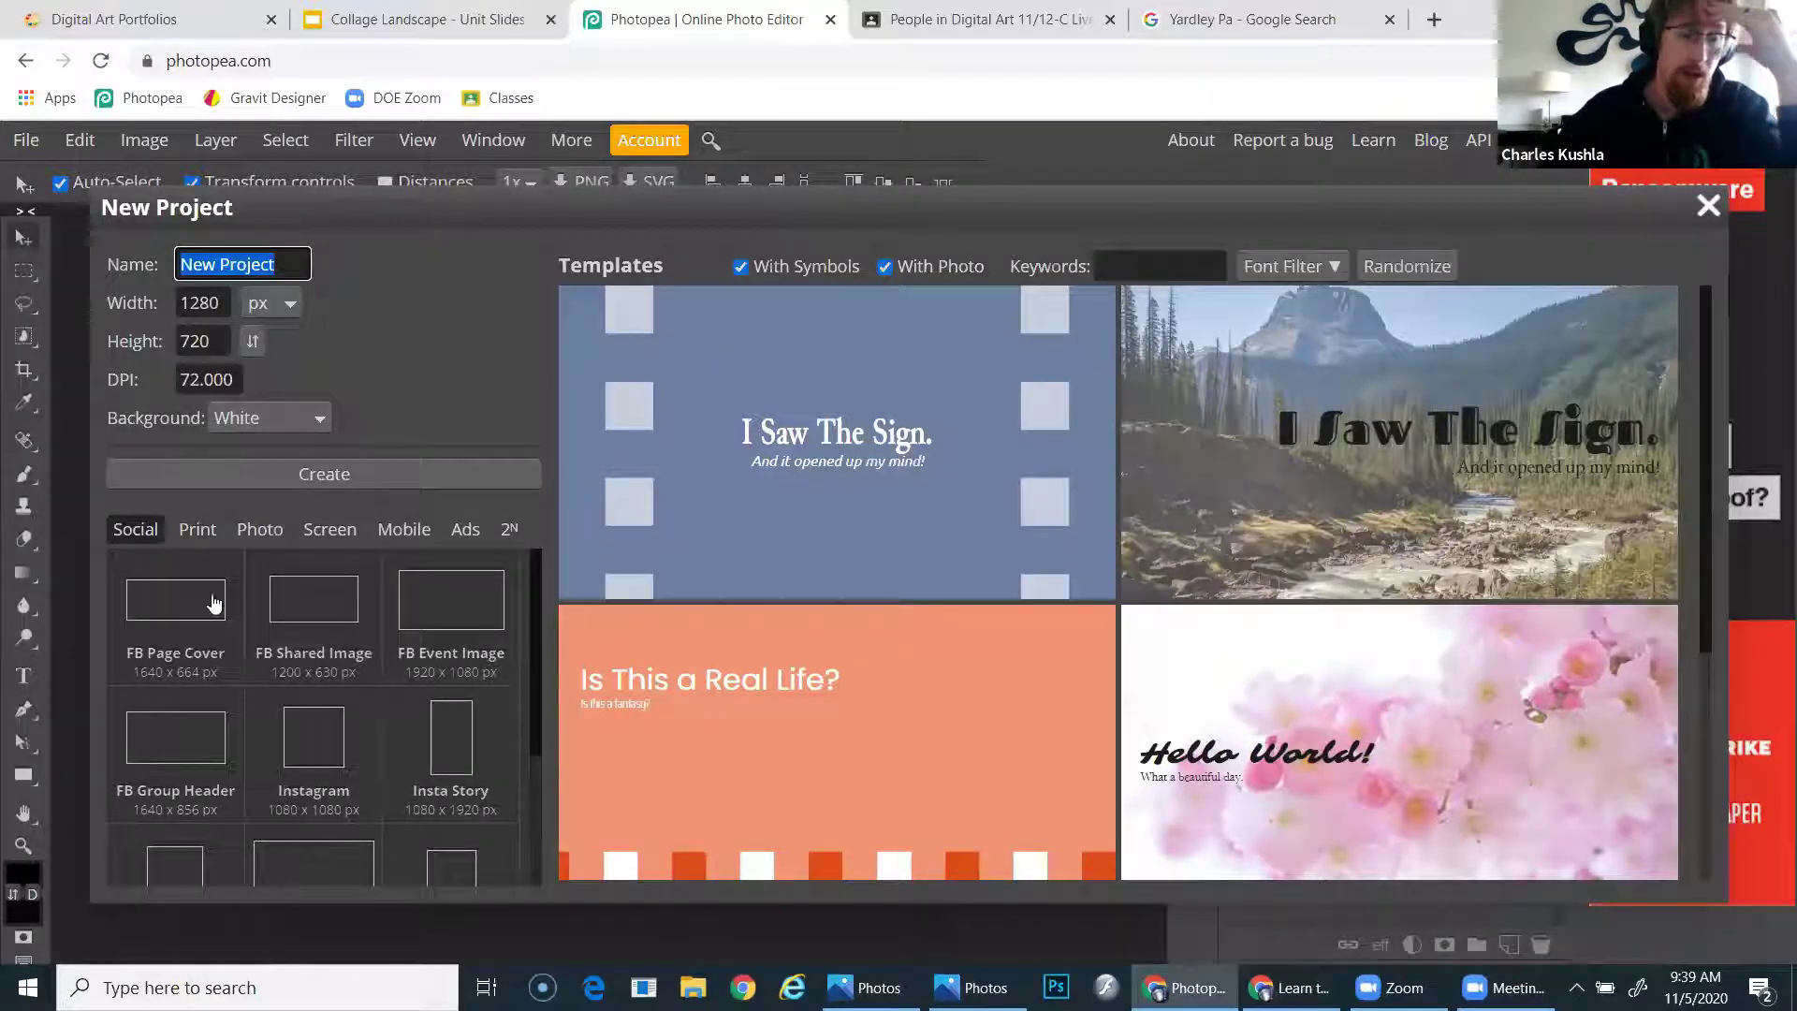
pyautogui.click(198, 528)
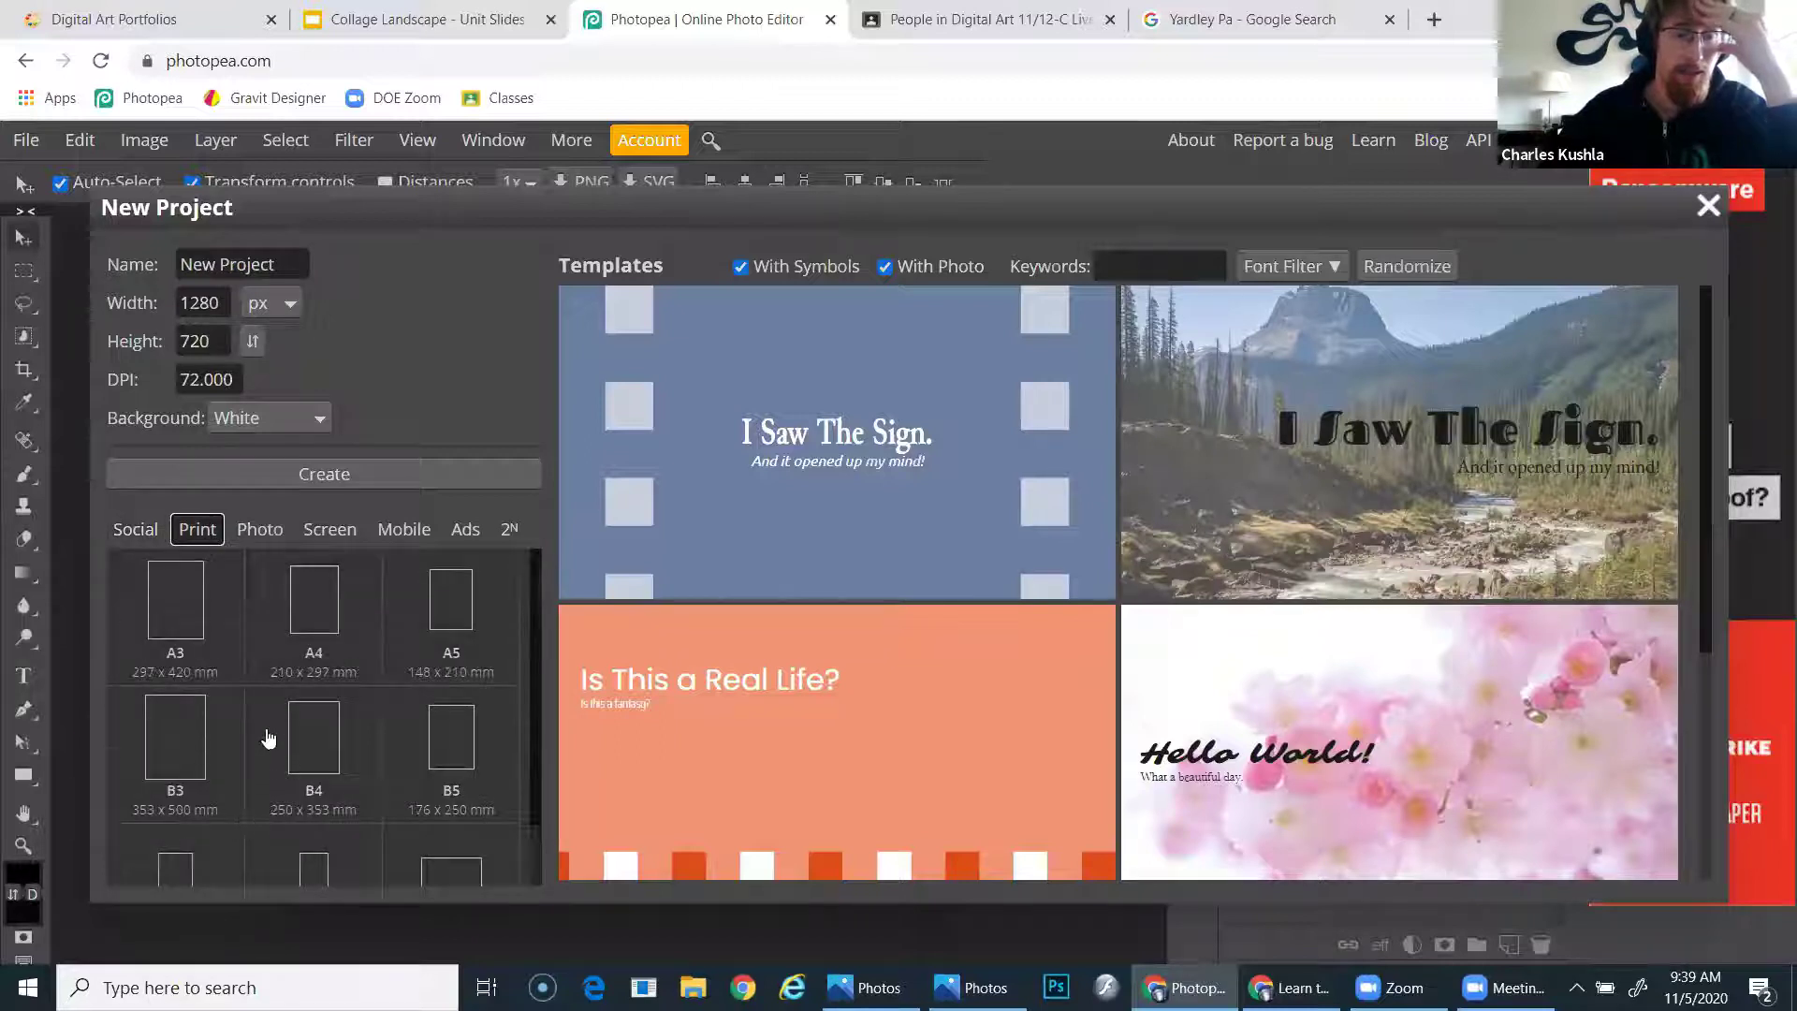
pyautogui.click(136, 529)
pyautogui.click(198, 528)
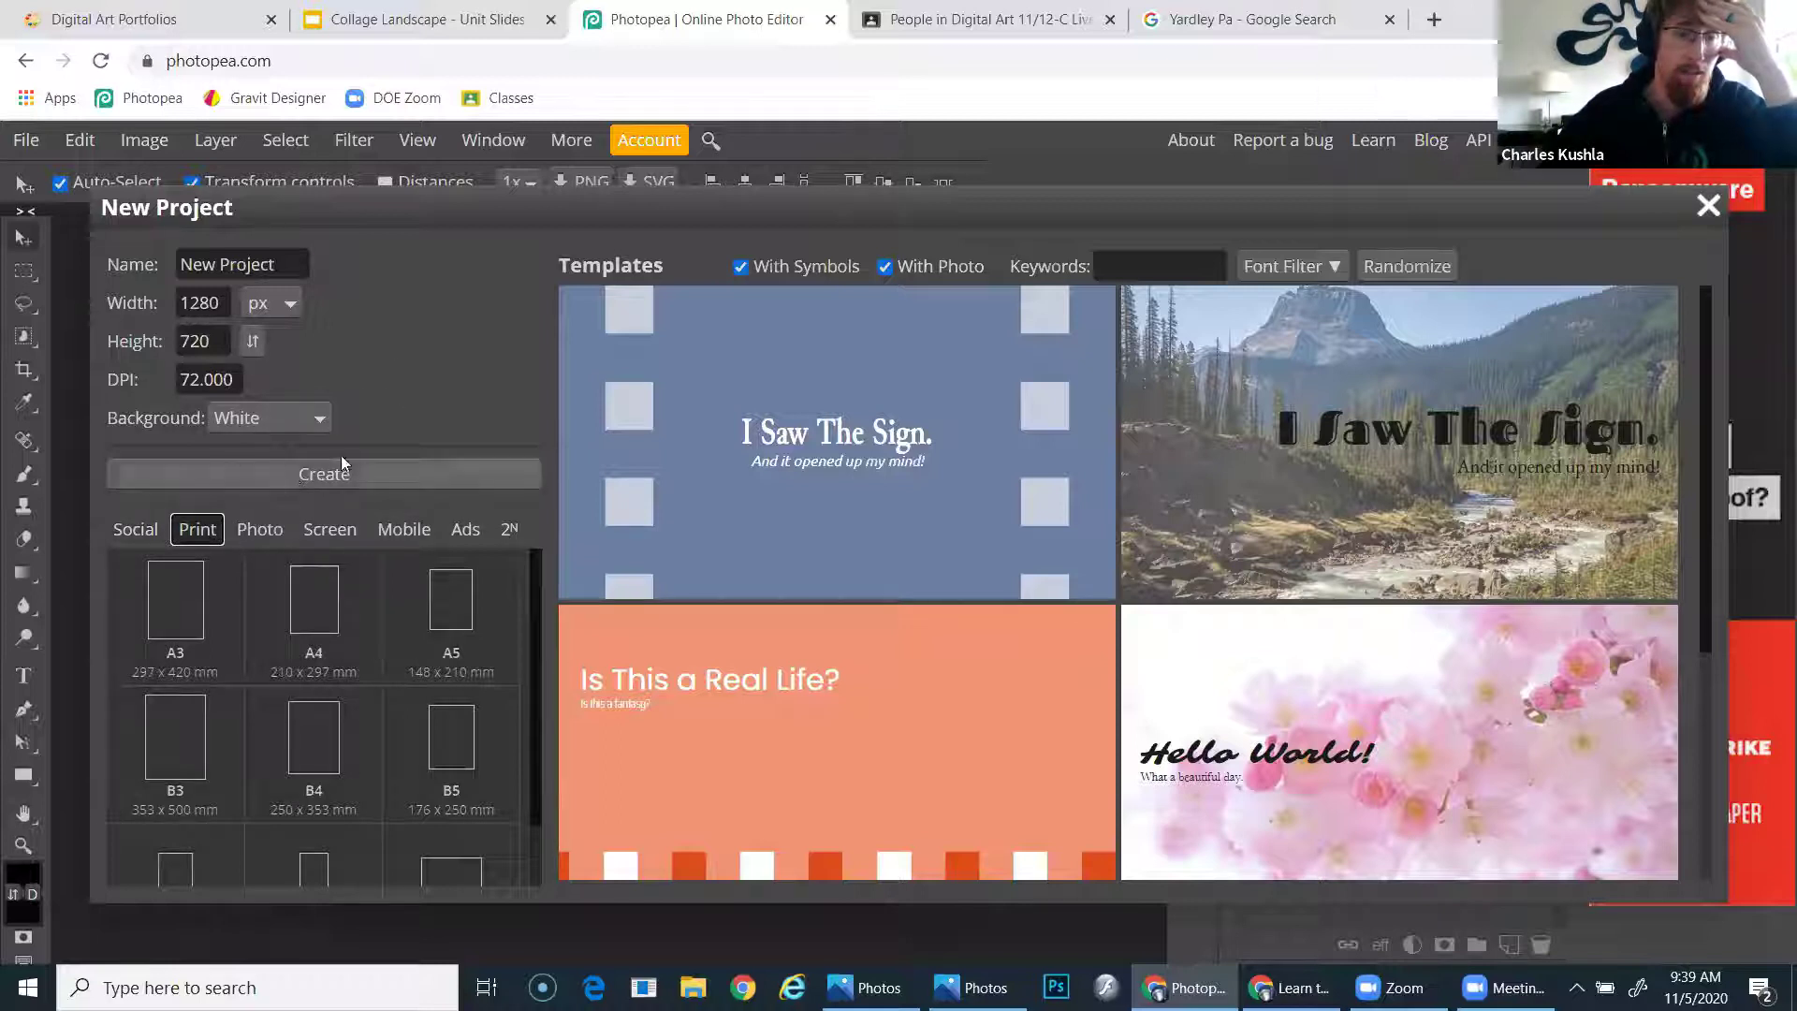
pyautogui.scroll(-1, 259, 643)
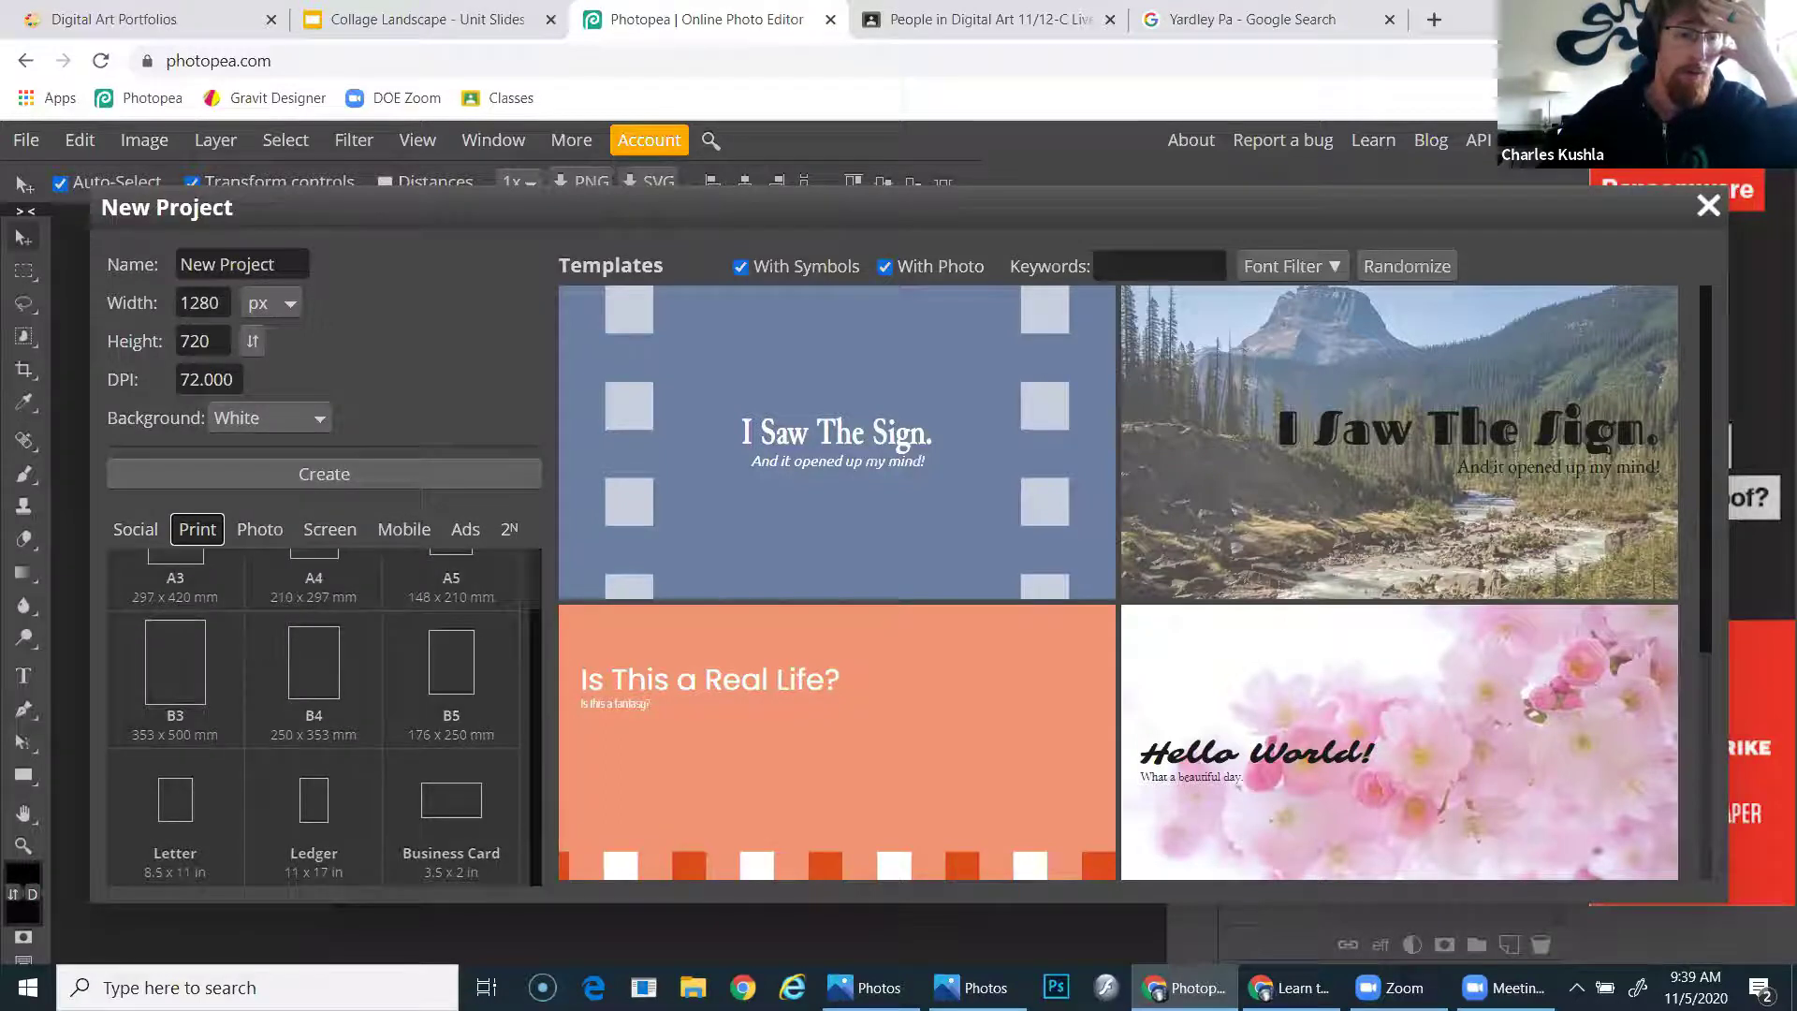
pyautogui.click(173, 805)
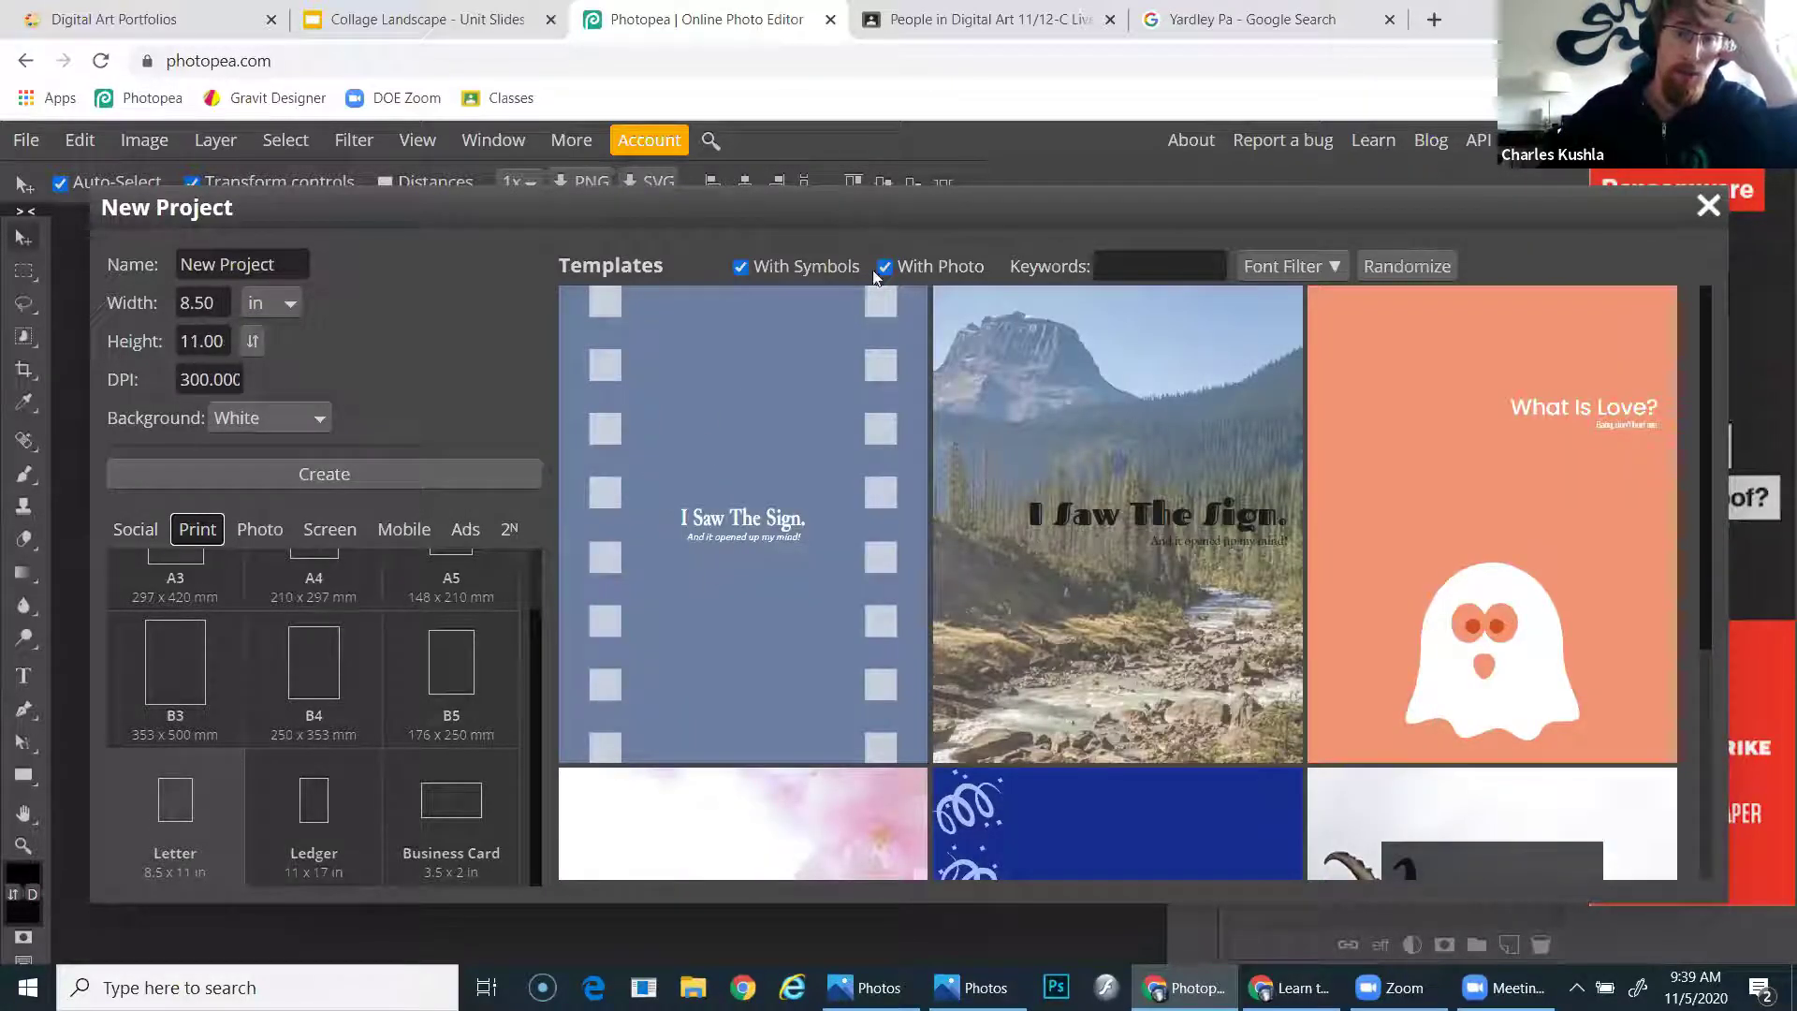
# Switch to the Collage Landscape - Unit Slides presentation and review the background, midground and foreground examples on slides 12 and 13
pyautogui.click(426, 19)
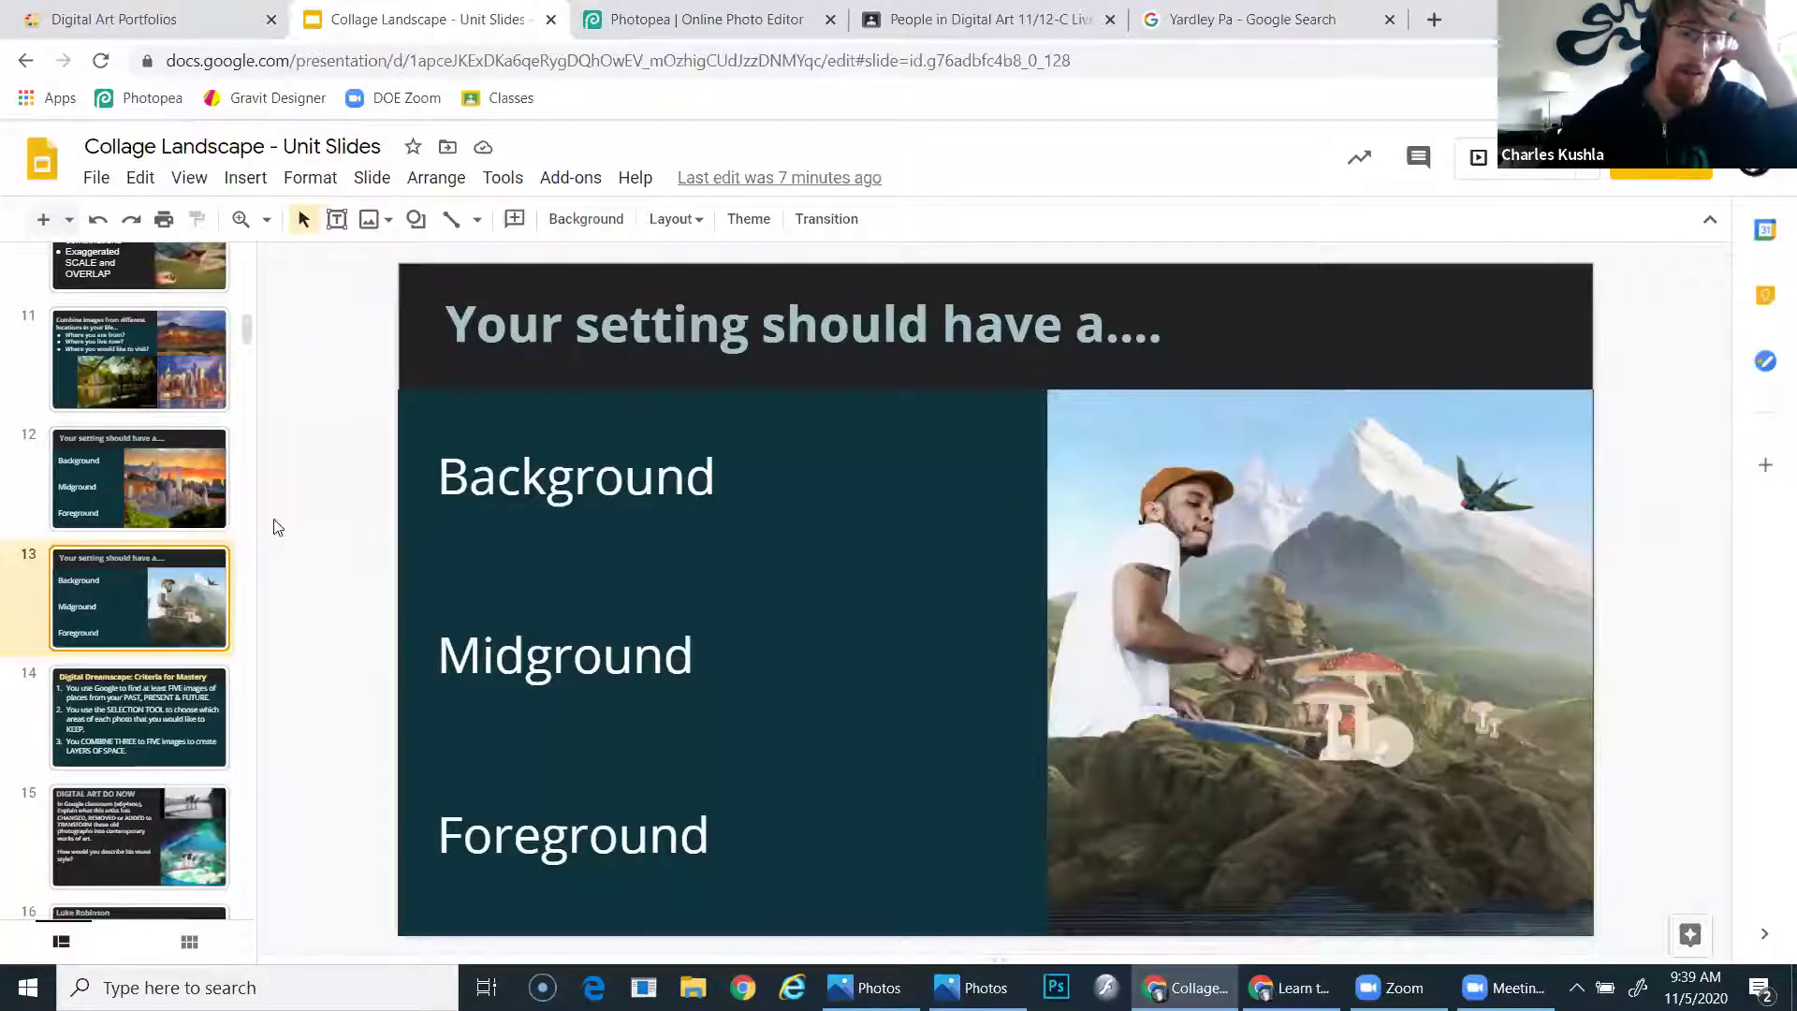
pyautogui.click(179, 505)
pyautogui.click(172, 256)
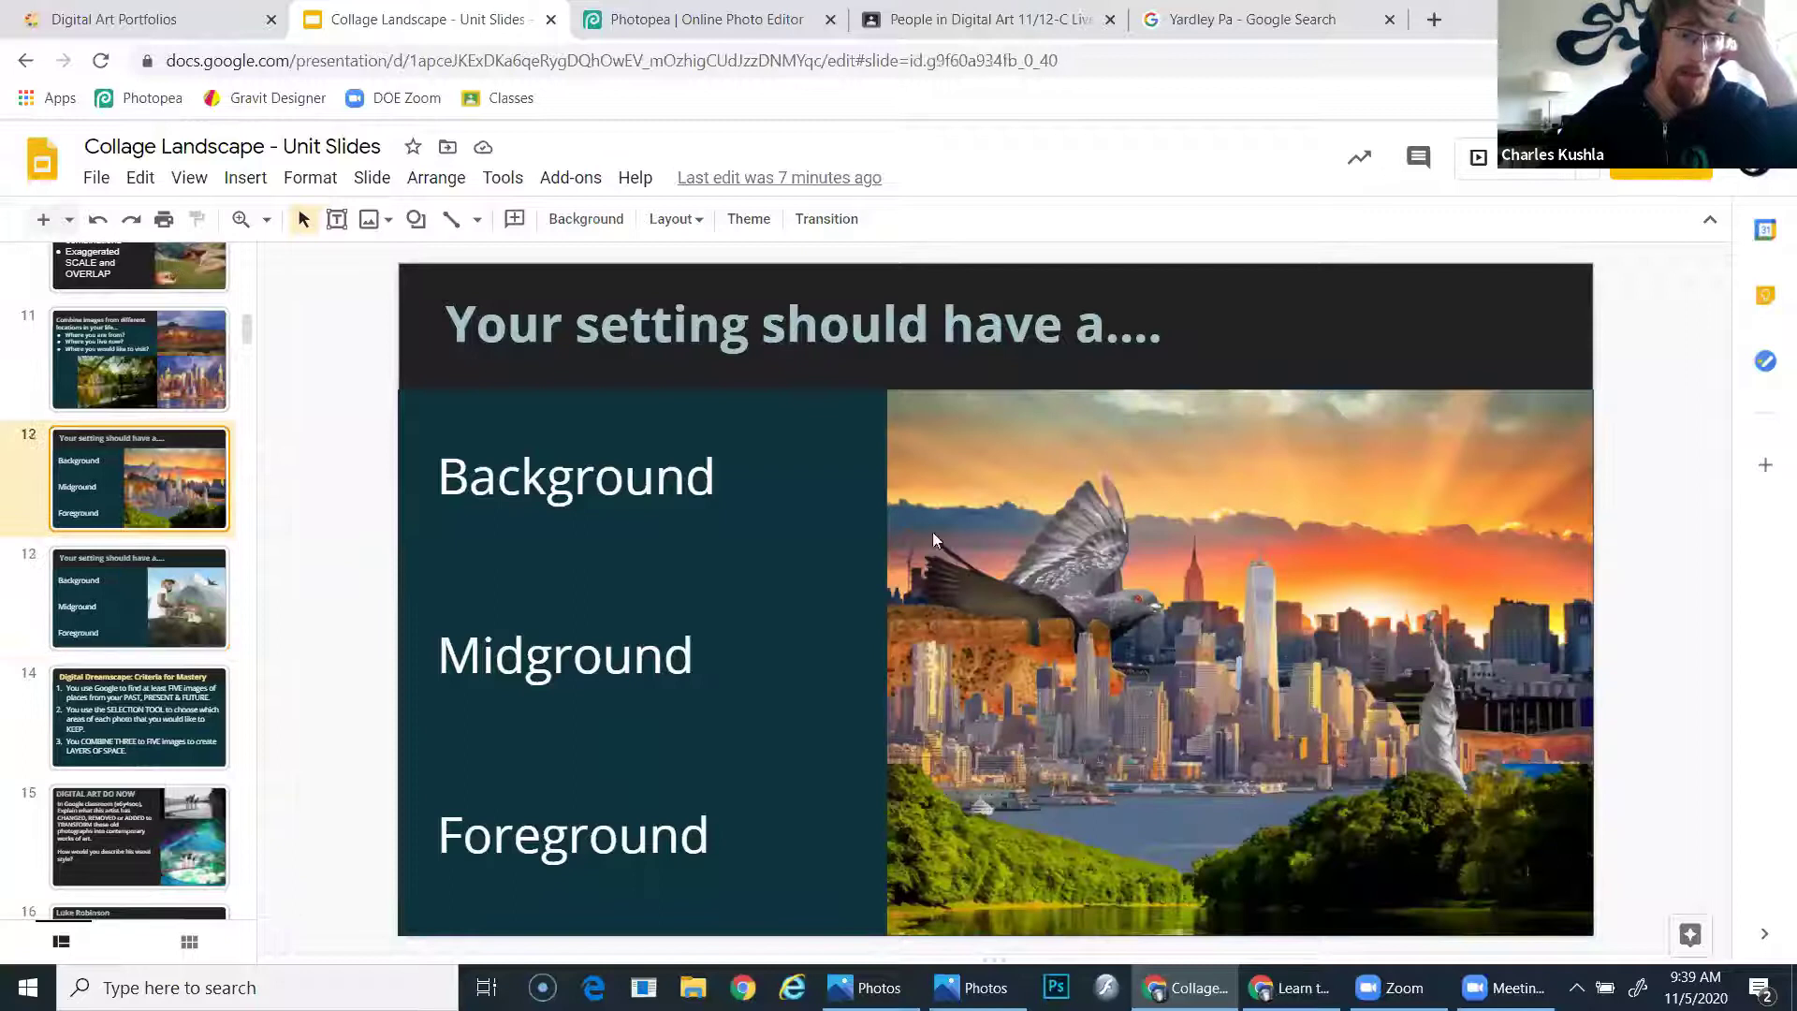
pyautogui.click(177, 577)
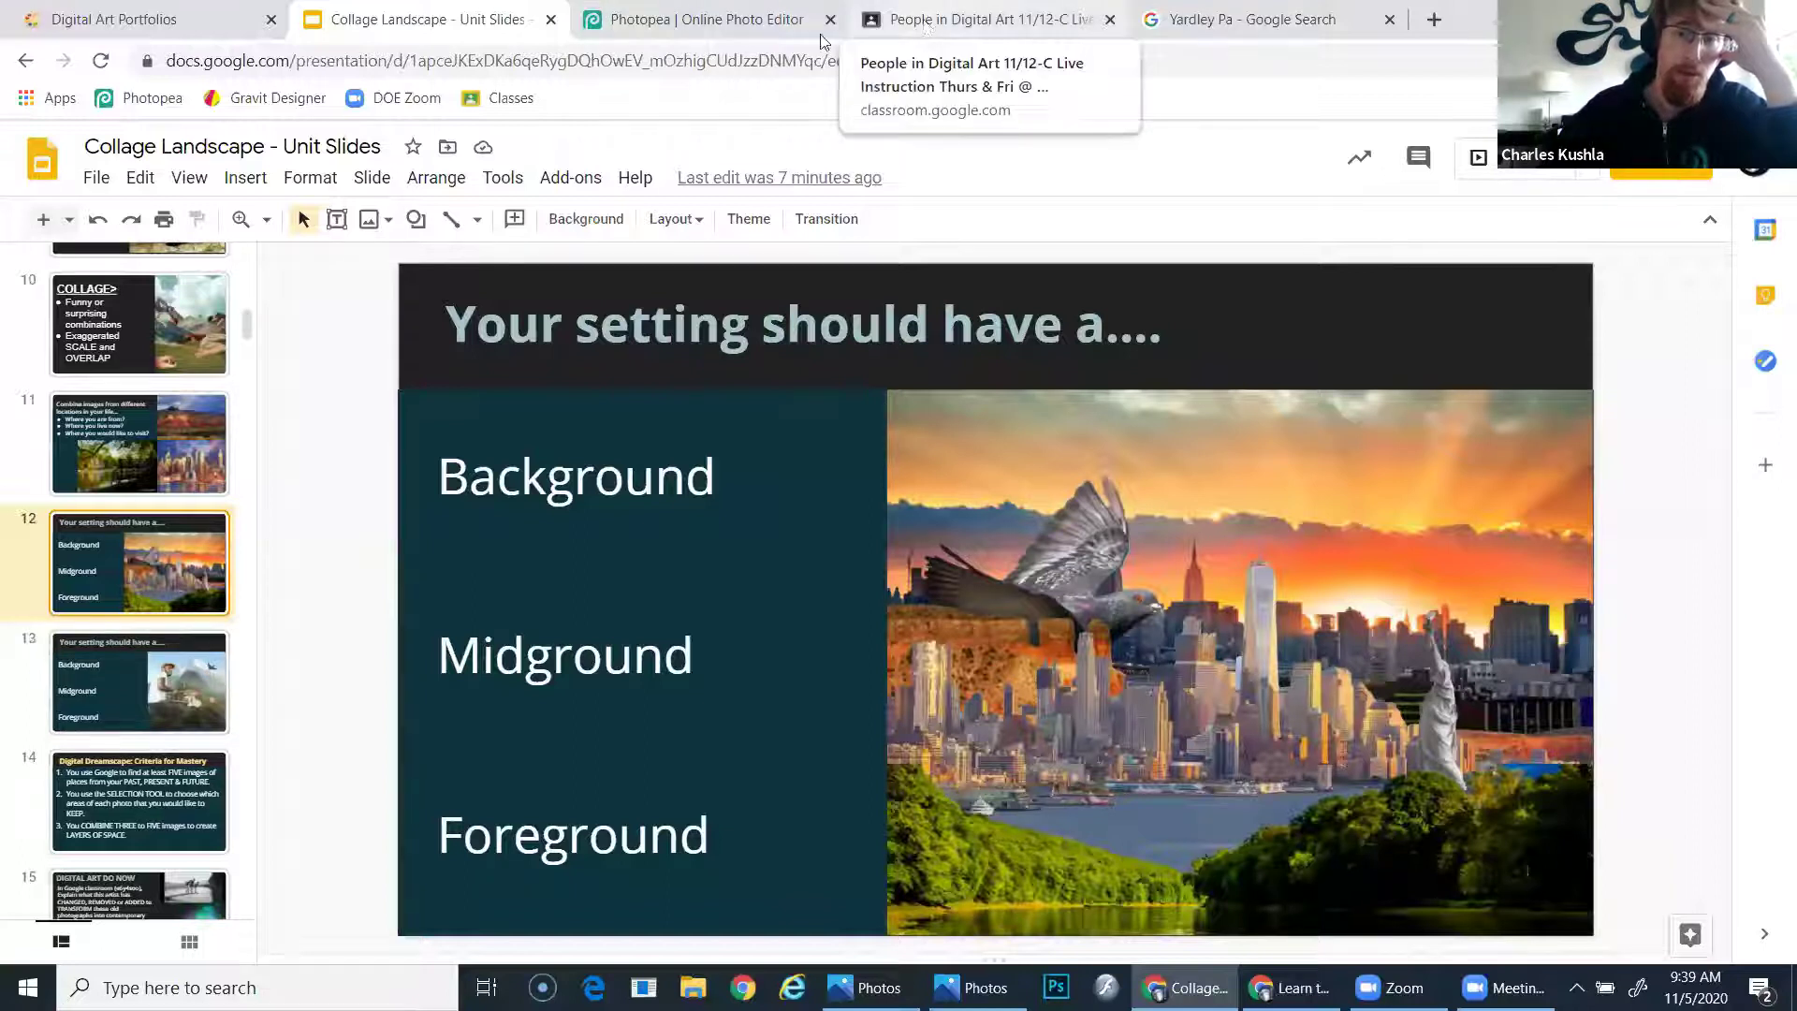
# Return to Photopea, swap the page to landscape at 11 x 8.5 in, and create the project
pyautogui.click(678, 18)
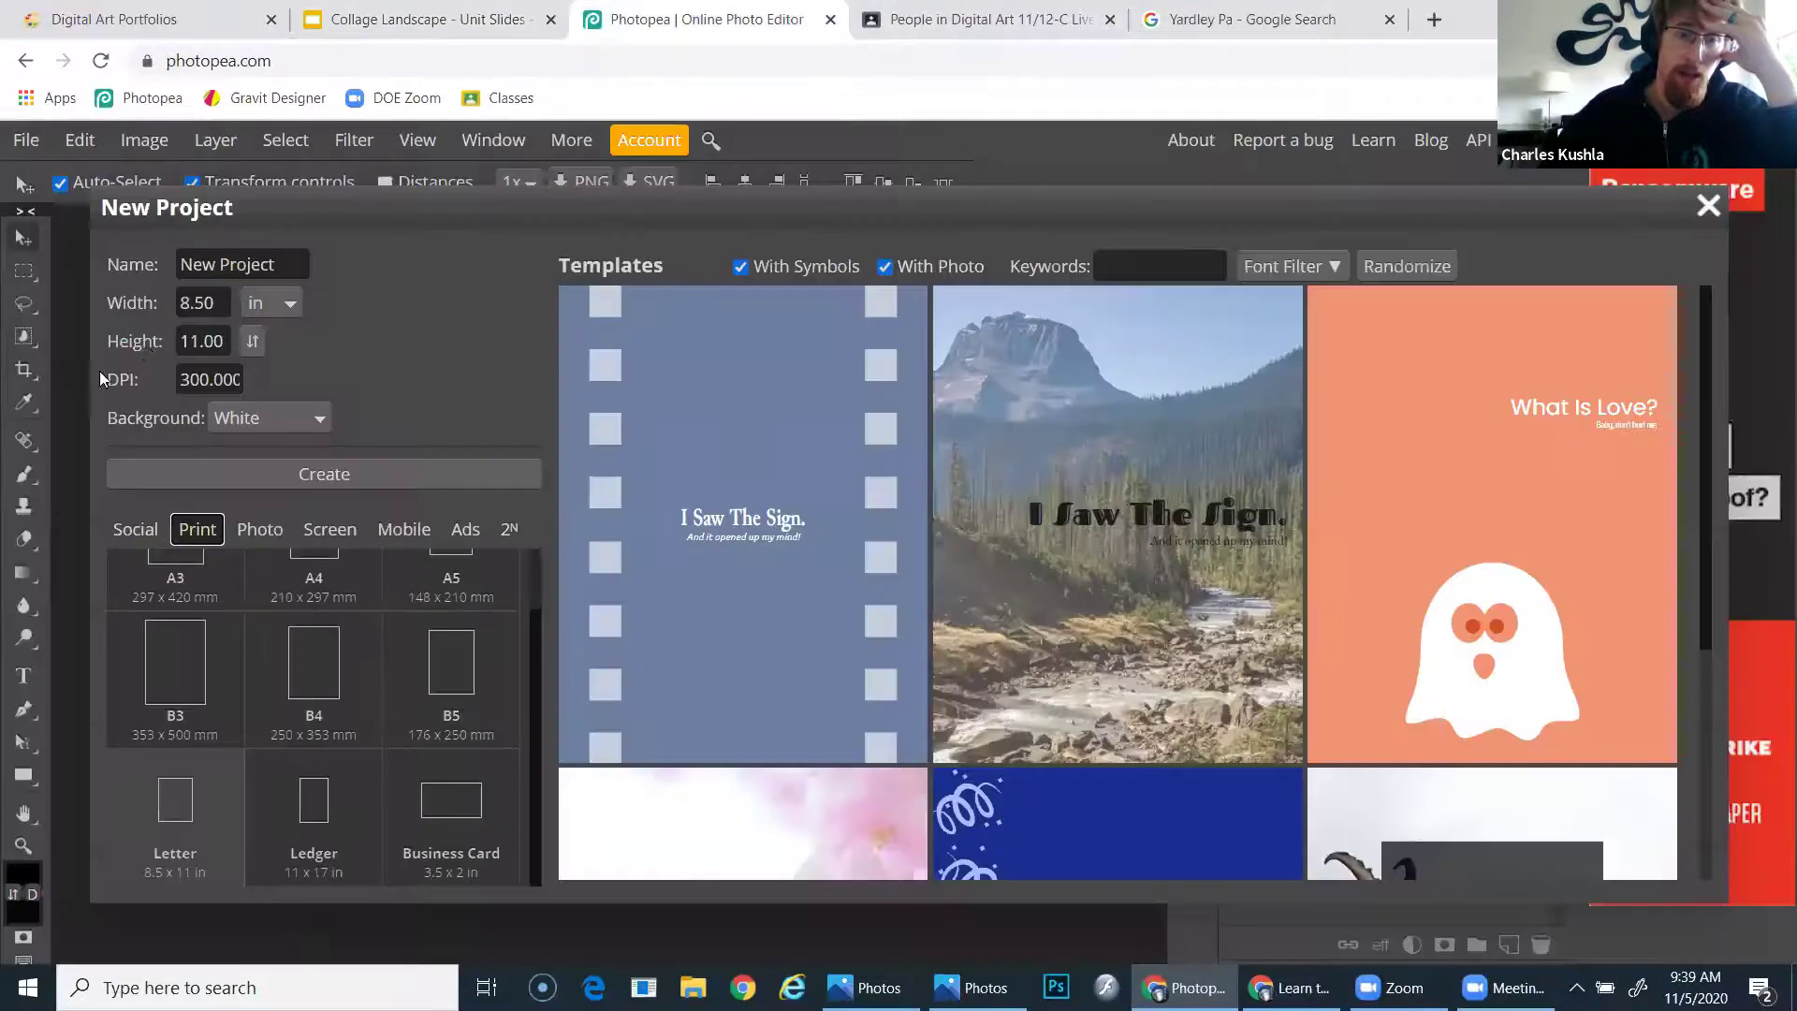
pyautogui.click(252, 343)
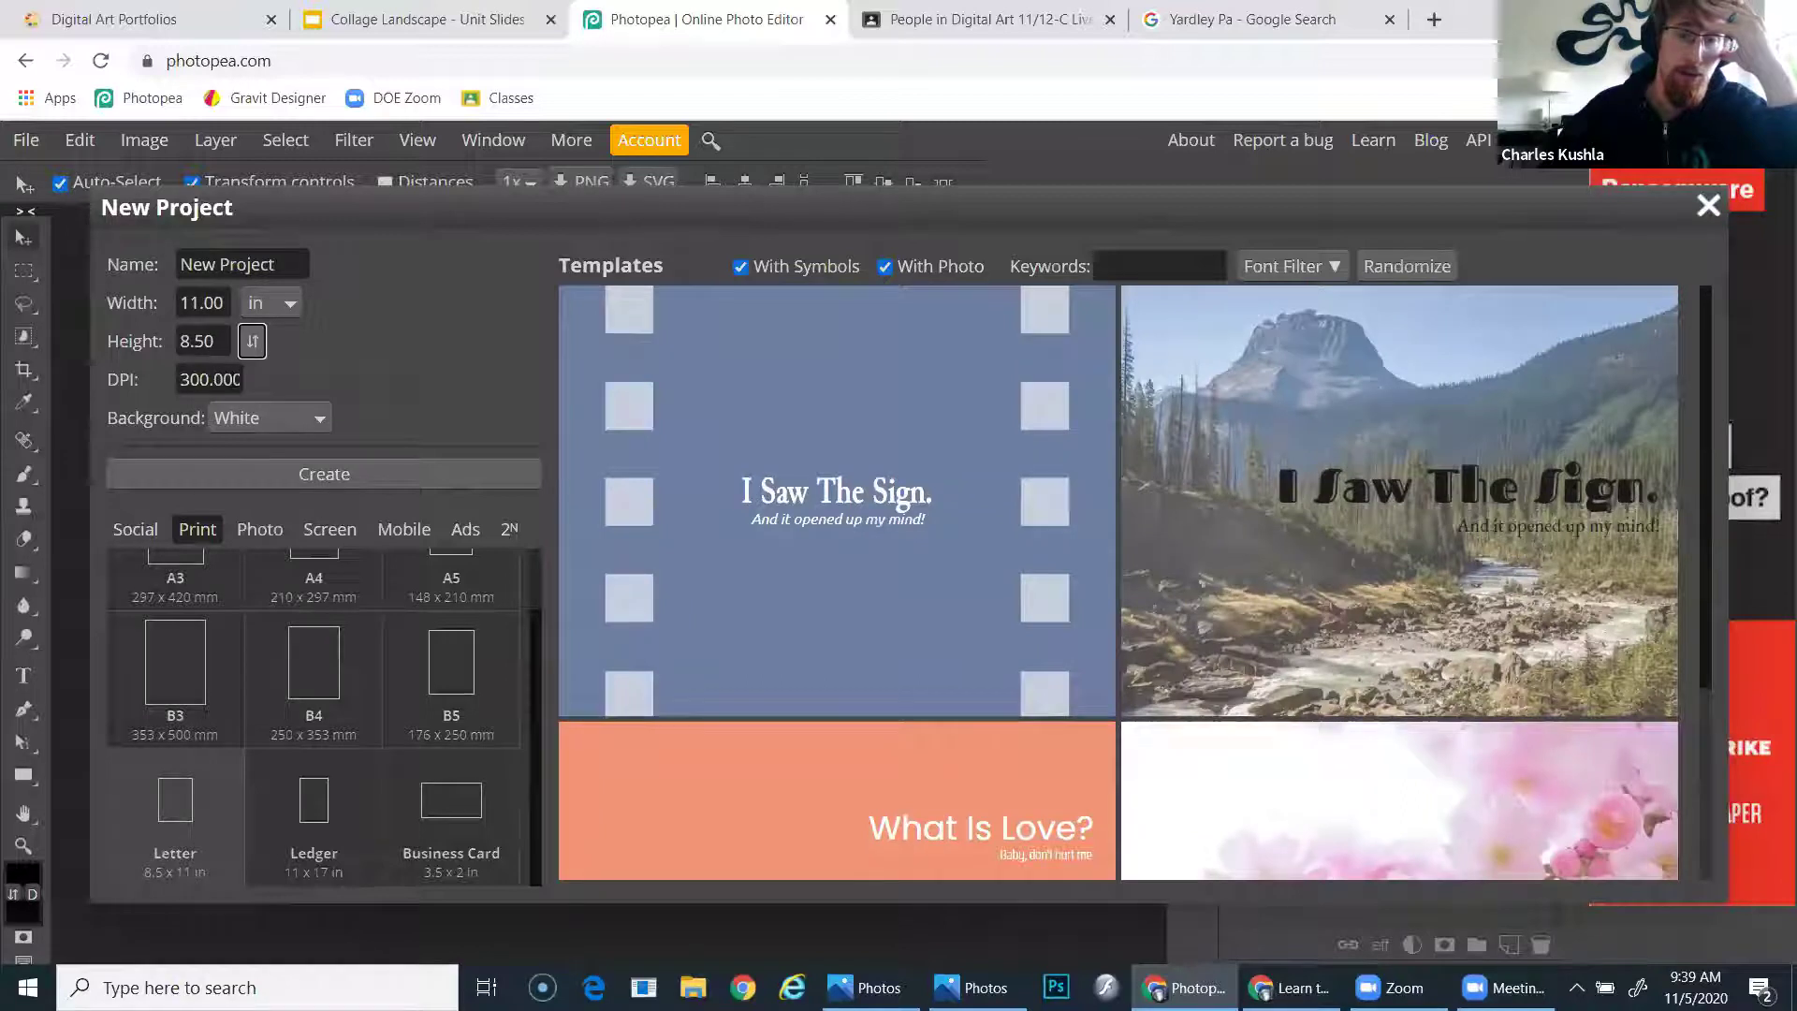
pyautogui.click(256, 344)
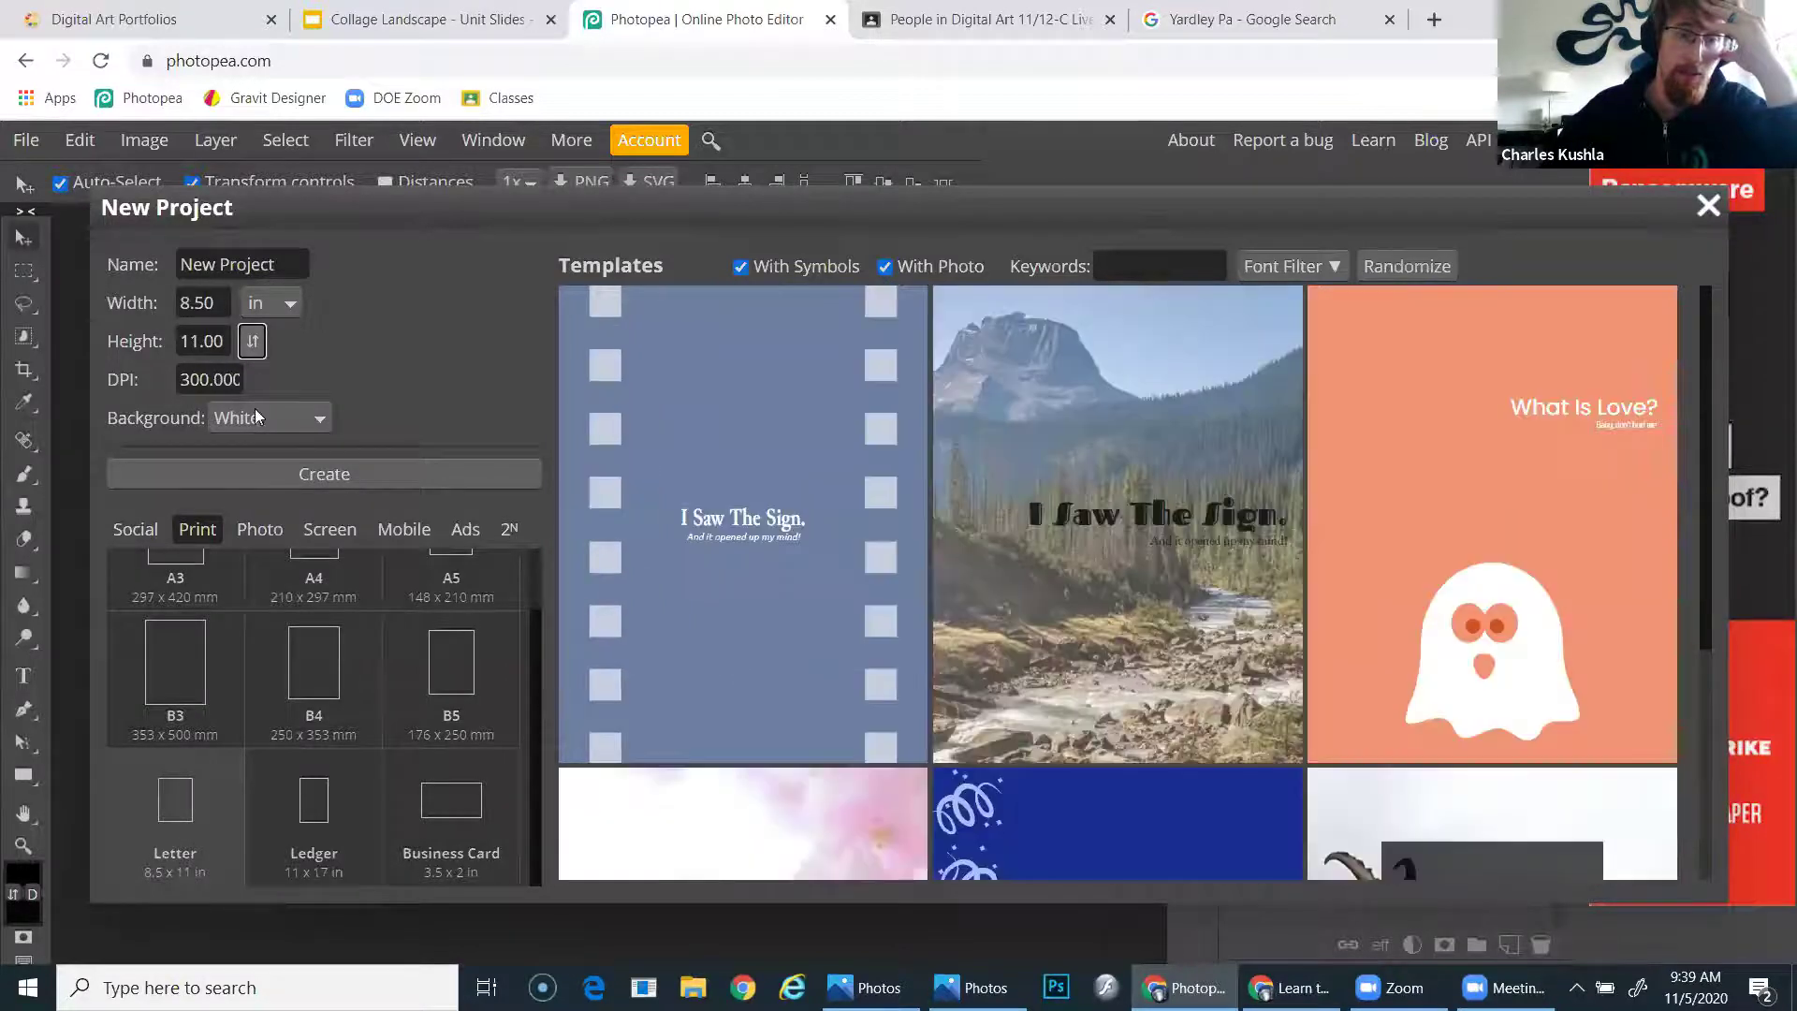
pyautogui.click(253, 342)
pyautogui.click(316, 476)
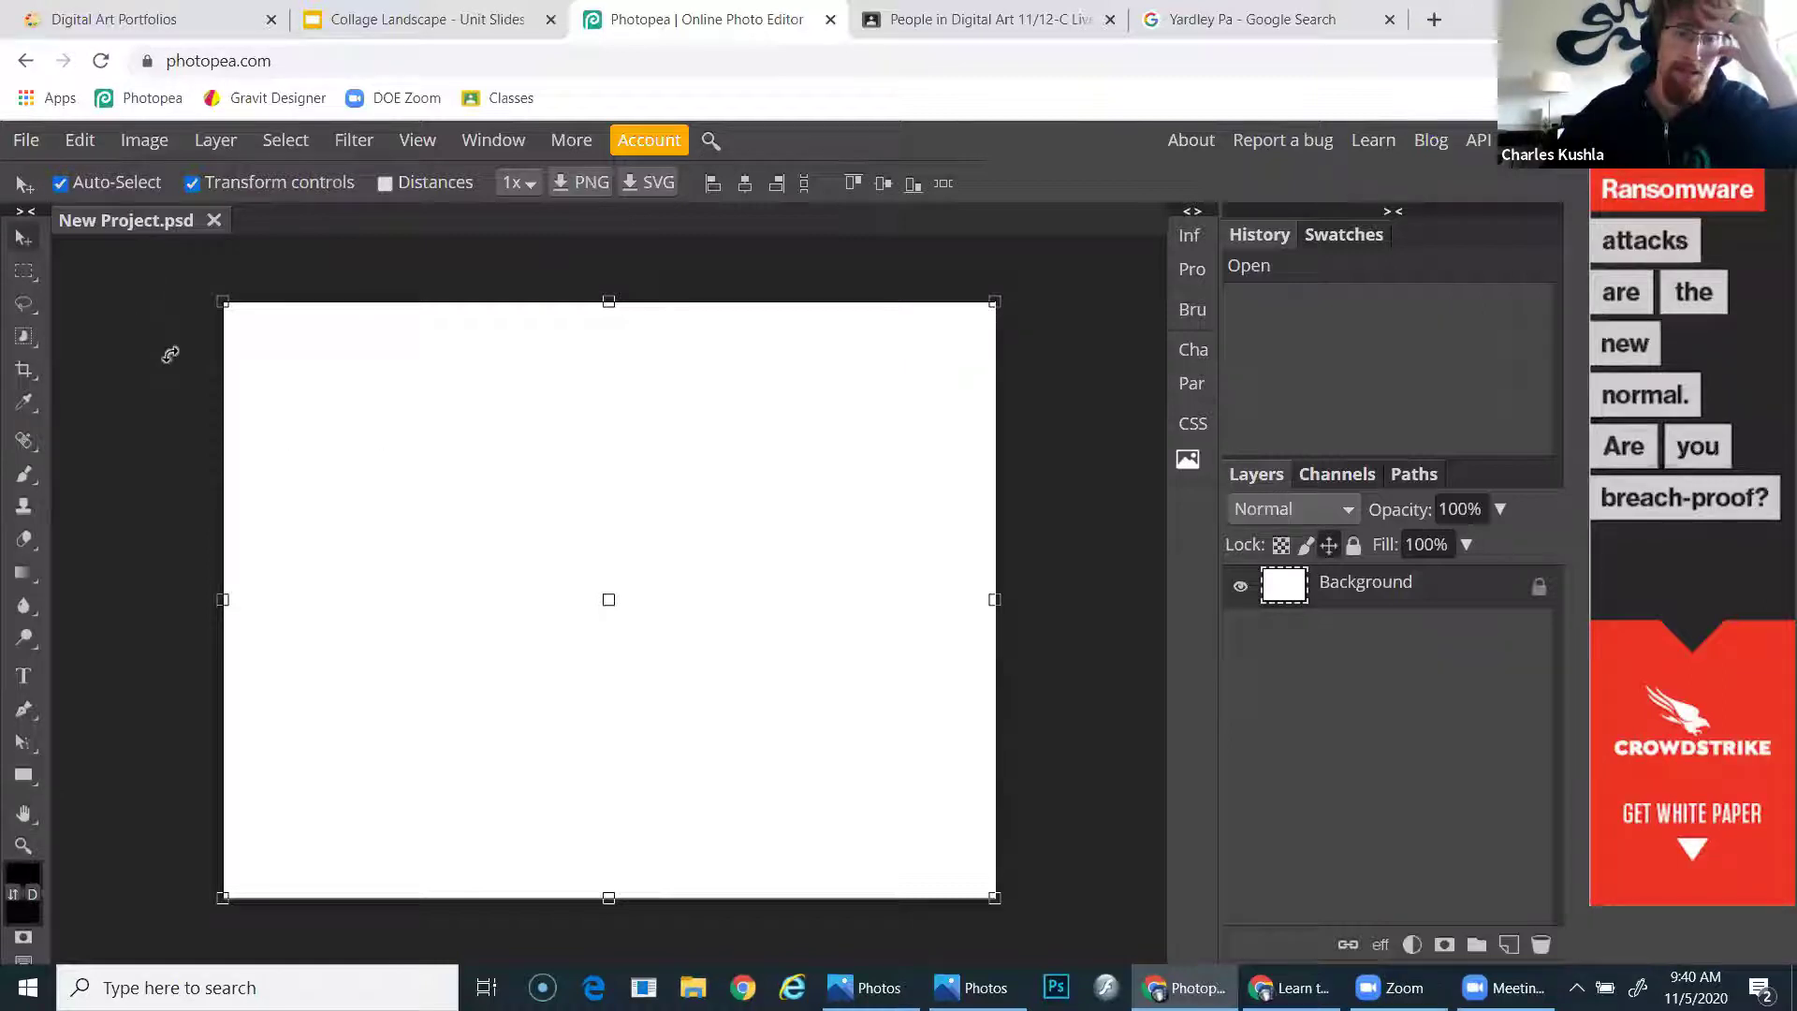
# Place the Yardley bridge2 image from the Personality Collage folder into the blank project
pyautogui.click(26, 142)
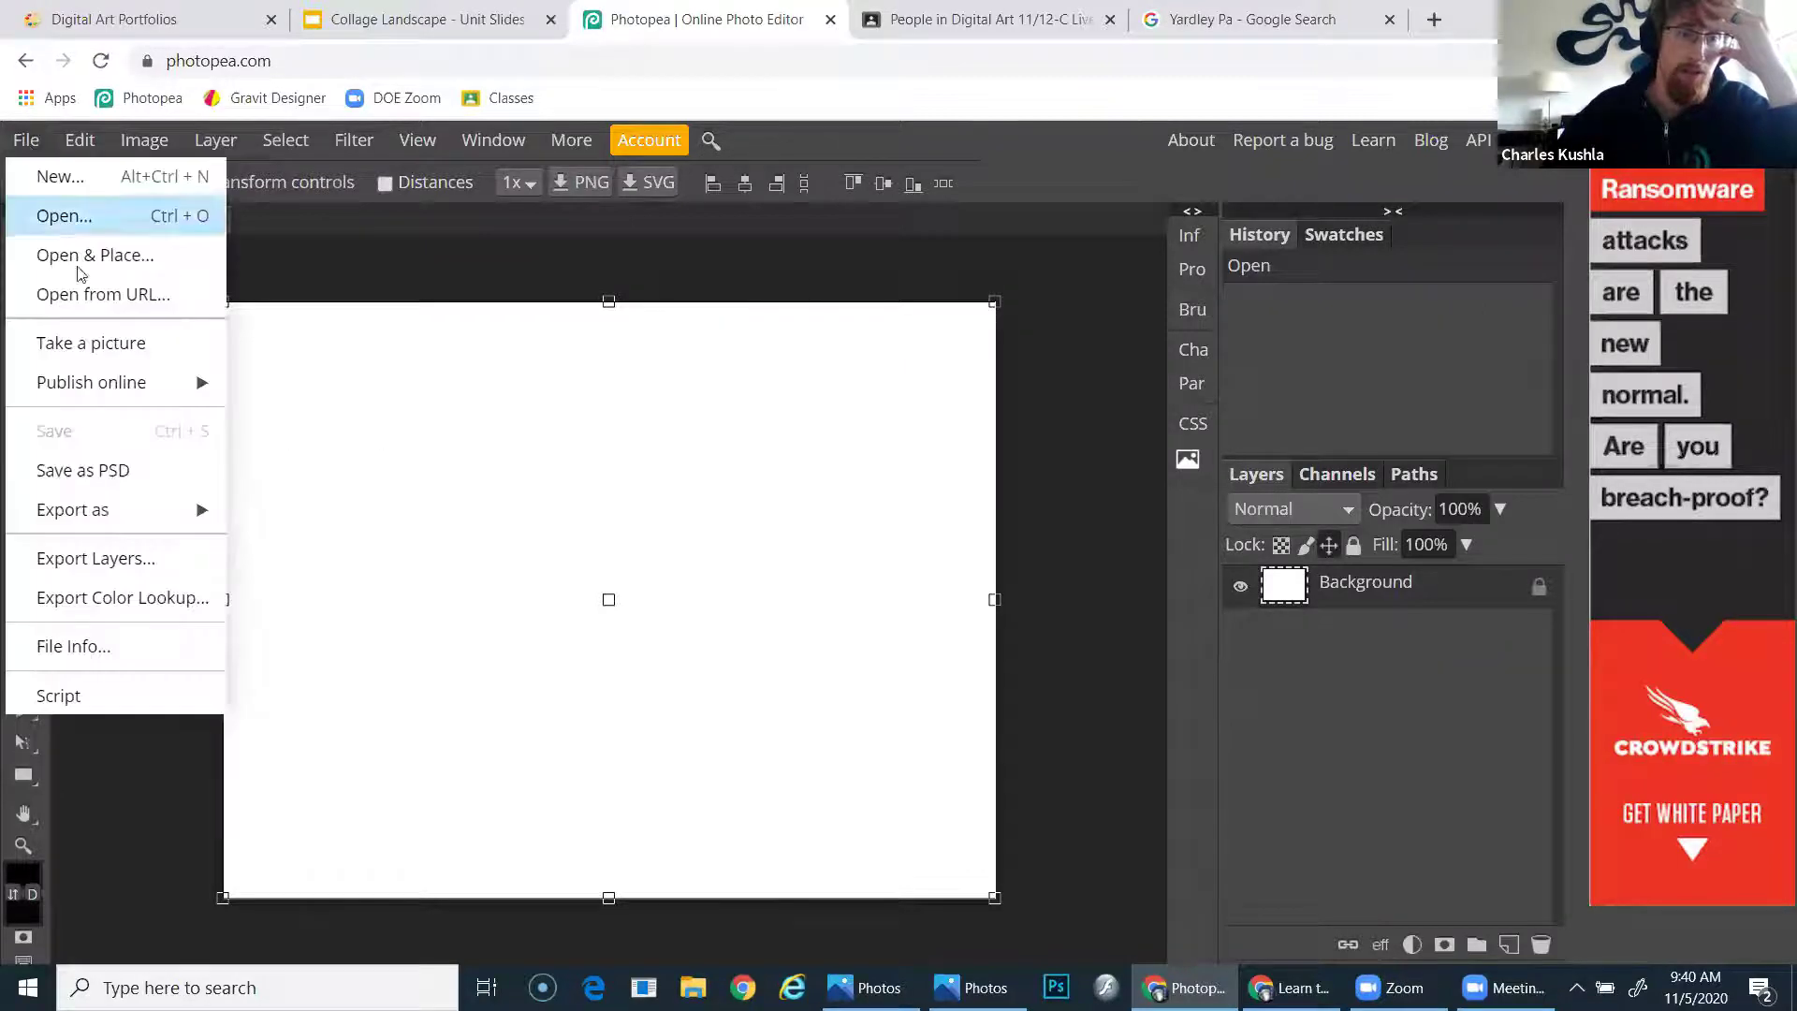
pyautogui.click(86, 253)
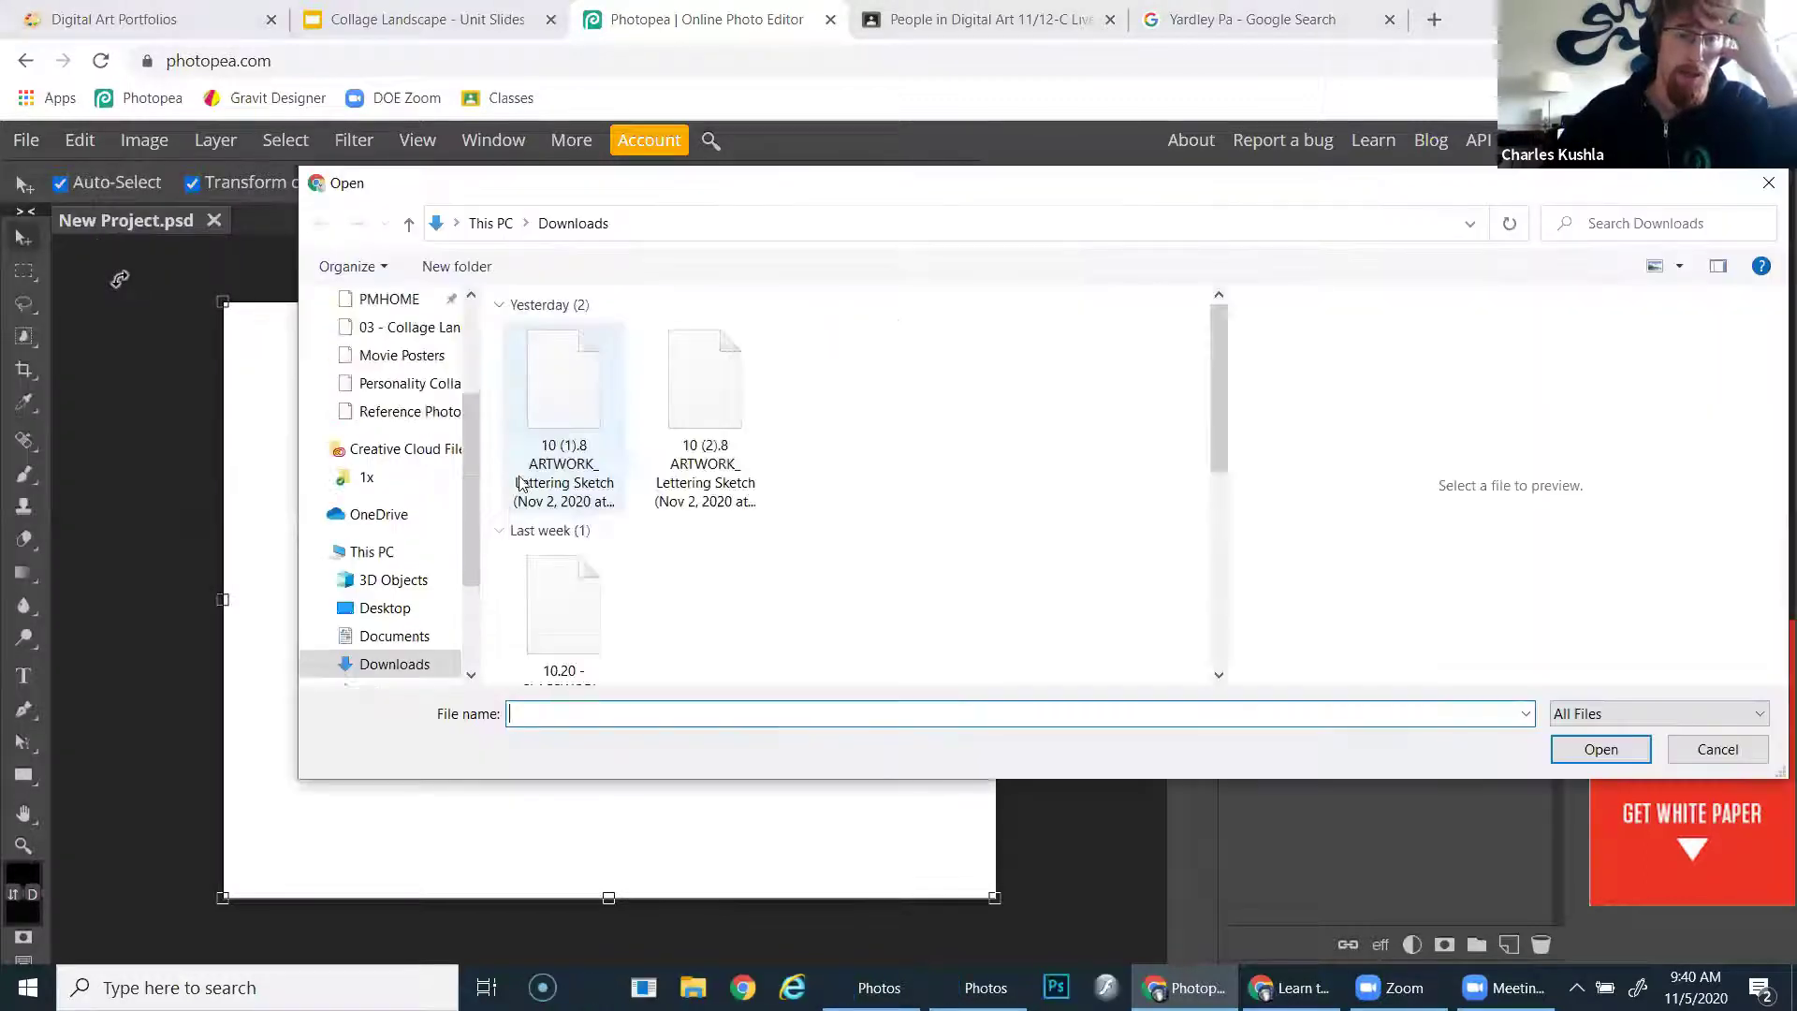
pyautogui.scroll(3, 384, 385)
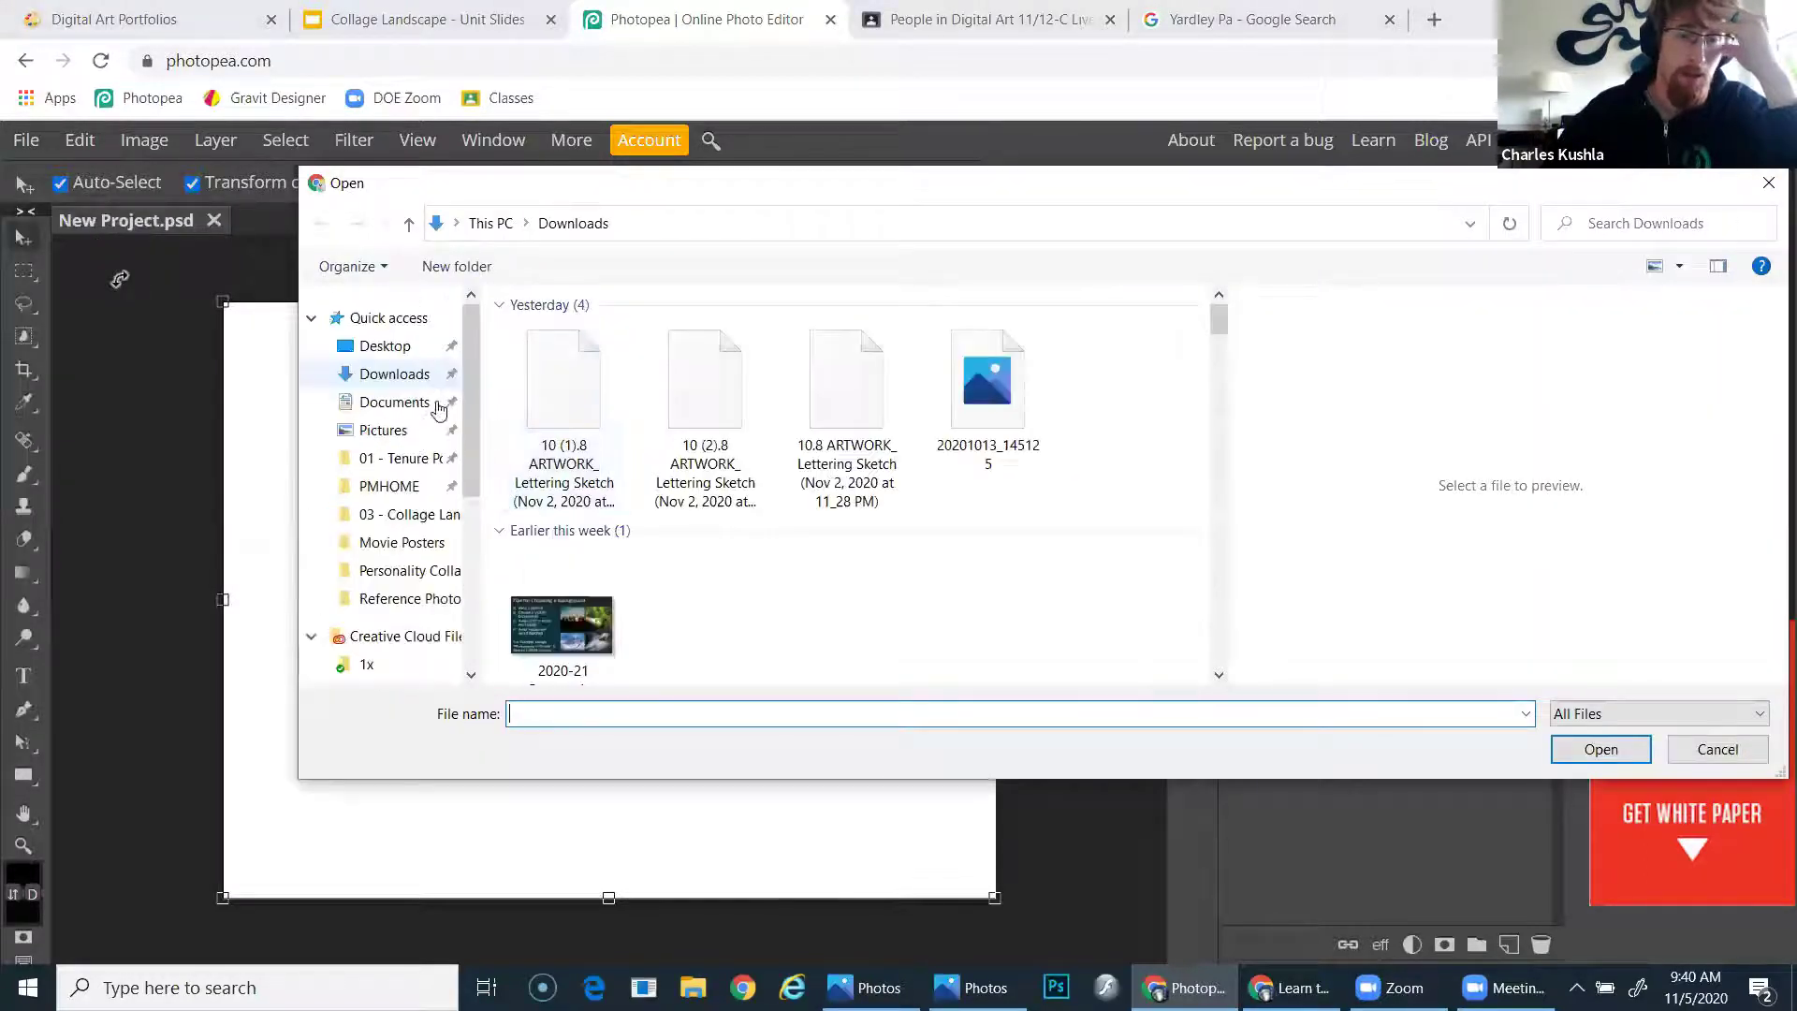
pyautogui.click(433, 575)
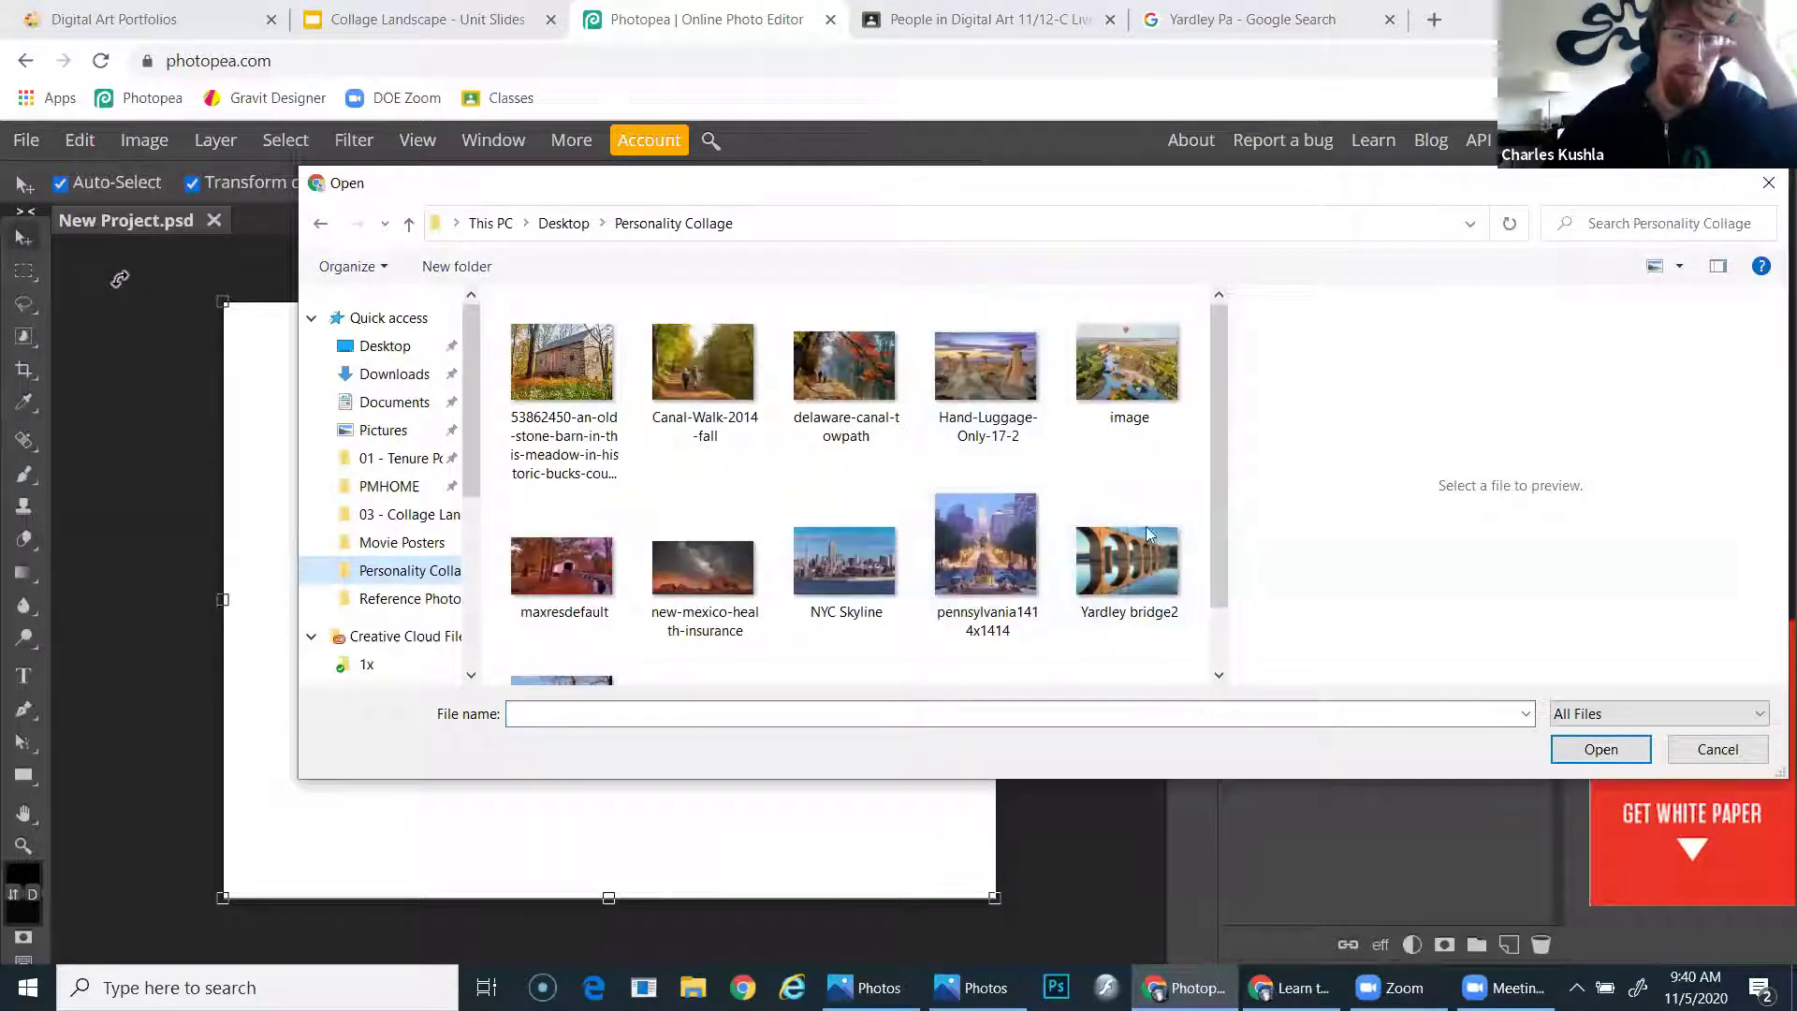
pyautogui.scroll(-2, 1114, 547)
pyautogui.scroll(2, 1119, 590)
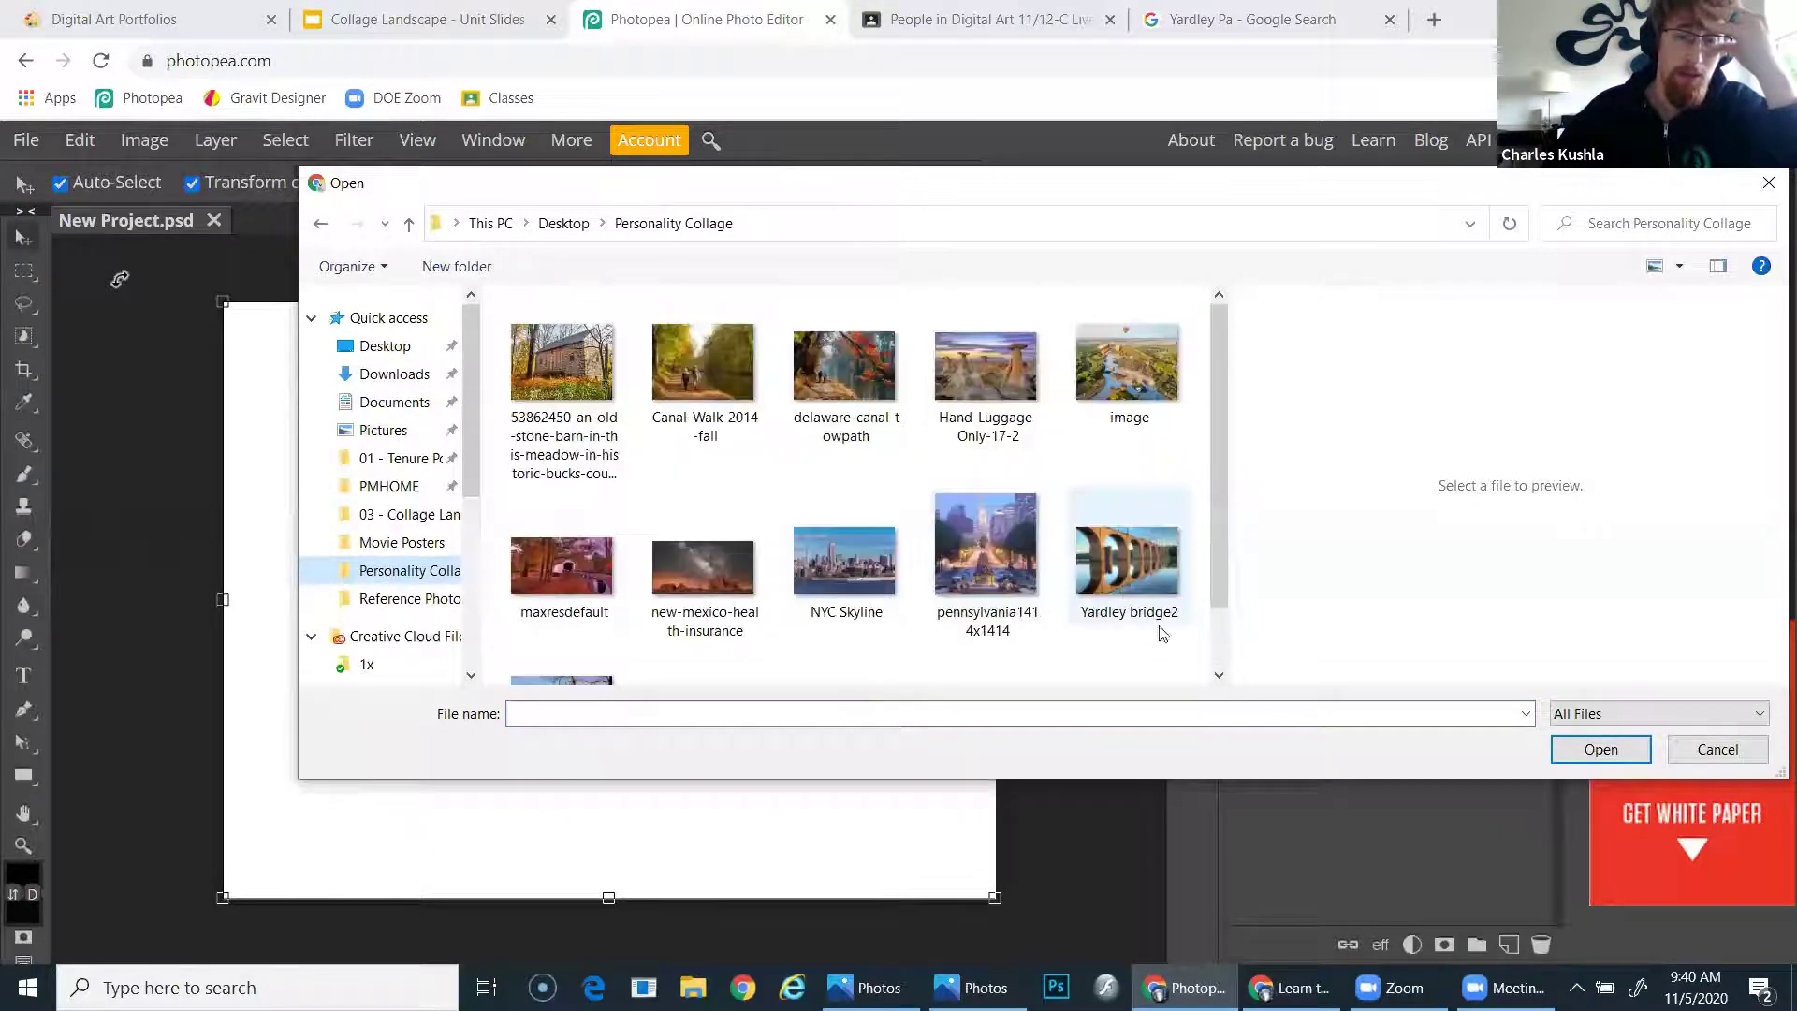
pyautogui.click(1155, 567)
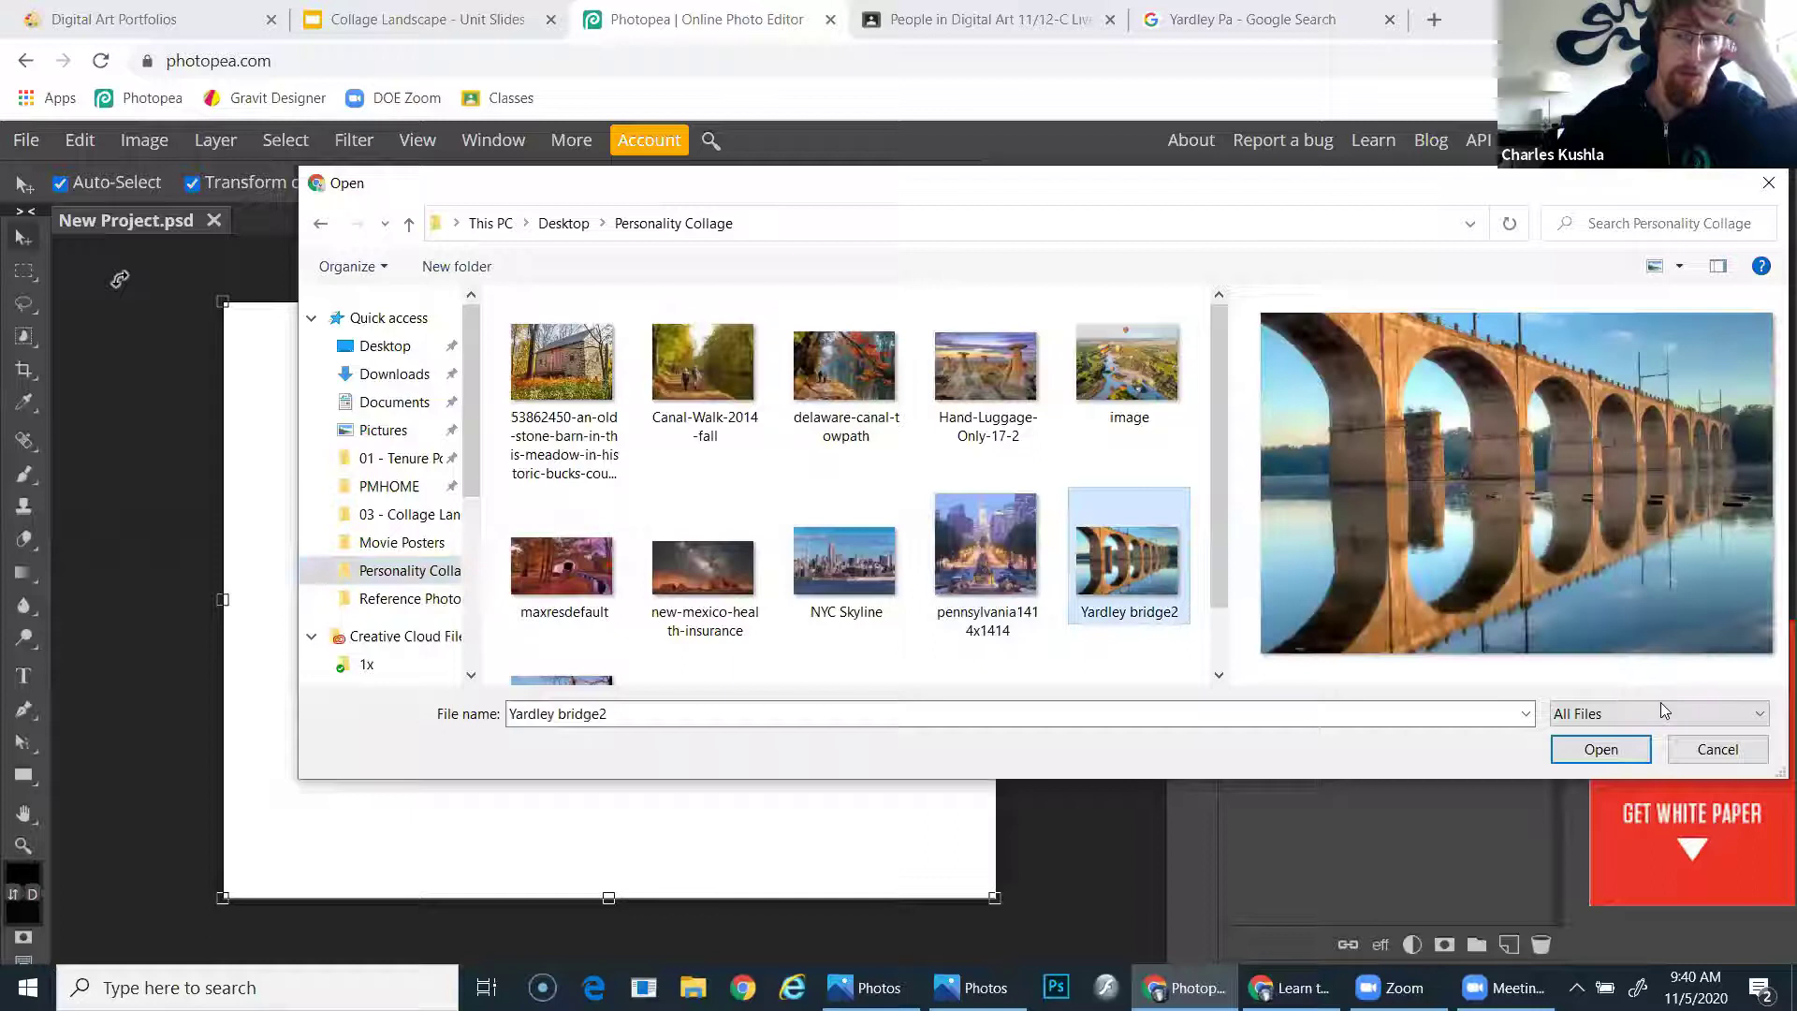
pyautogui.click(1600, 749)
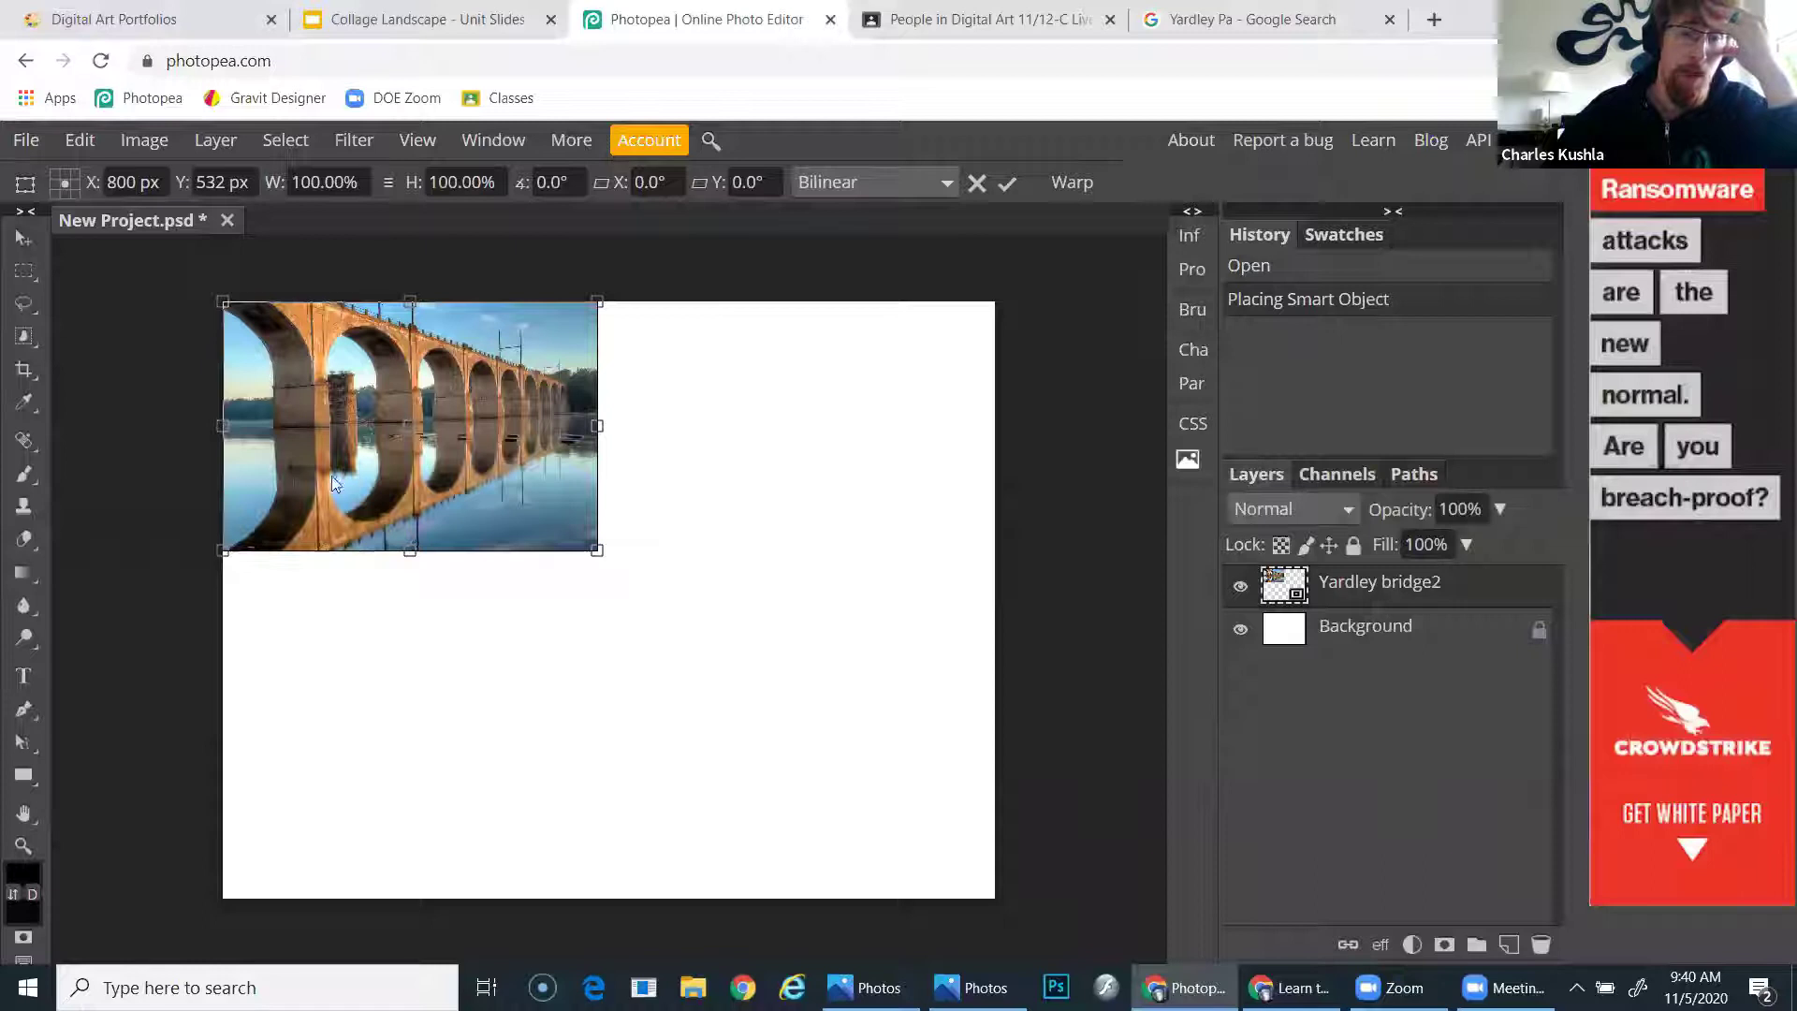
# Scale the bridge image proportionally to about 206% so it spans the canvas width, align it with the canvas's upper edge, and apply the transform
pyautogui.moveTo(453, 467); pyautogui.dragTo(415, 370)
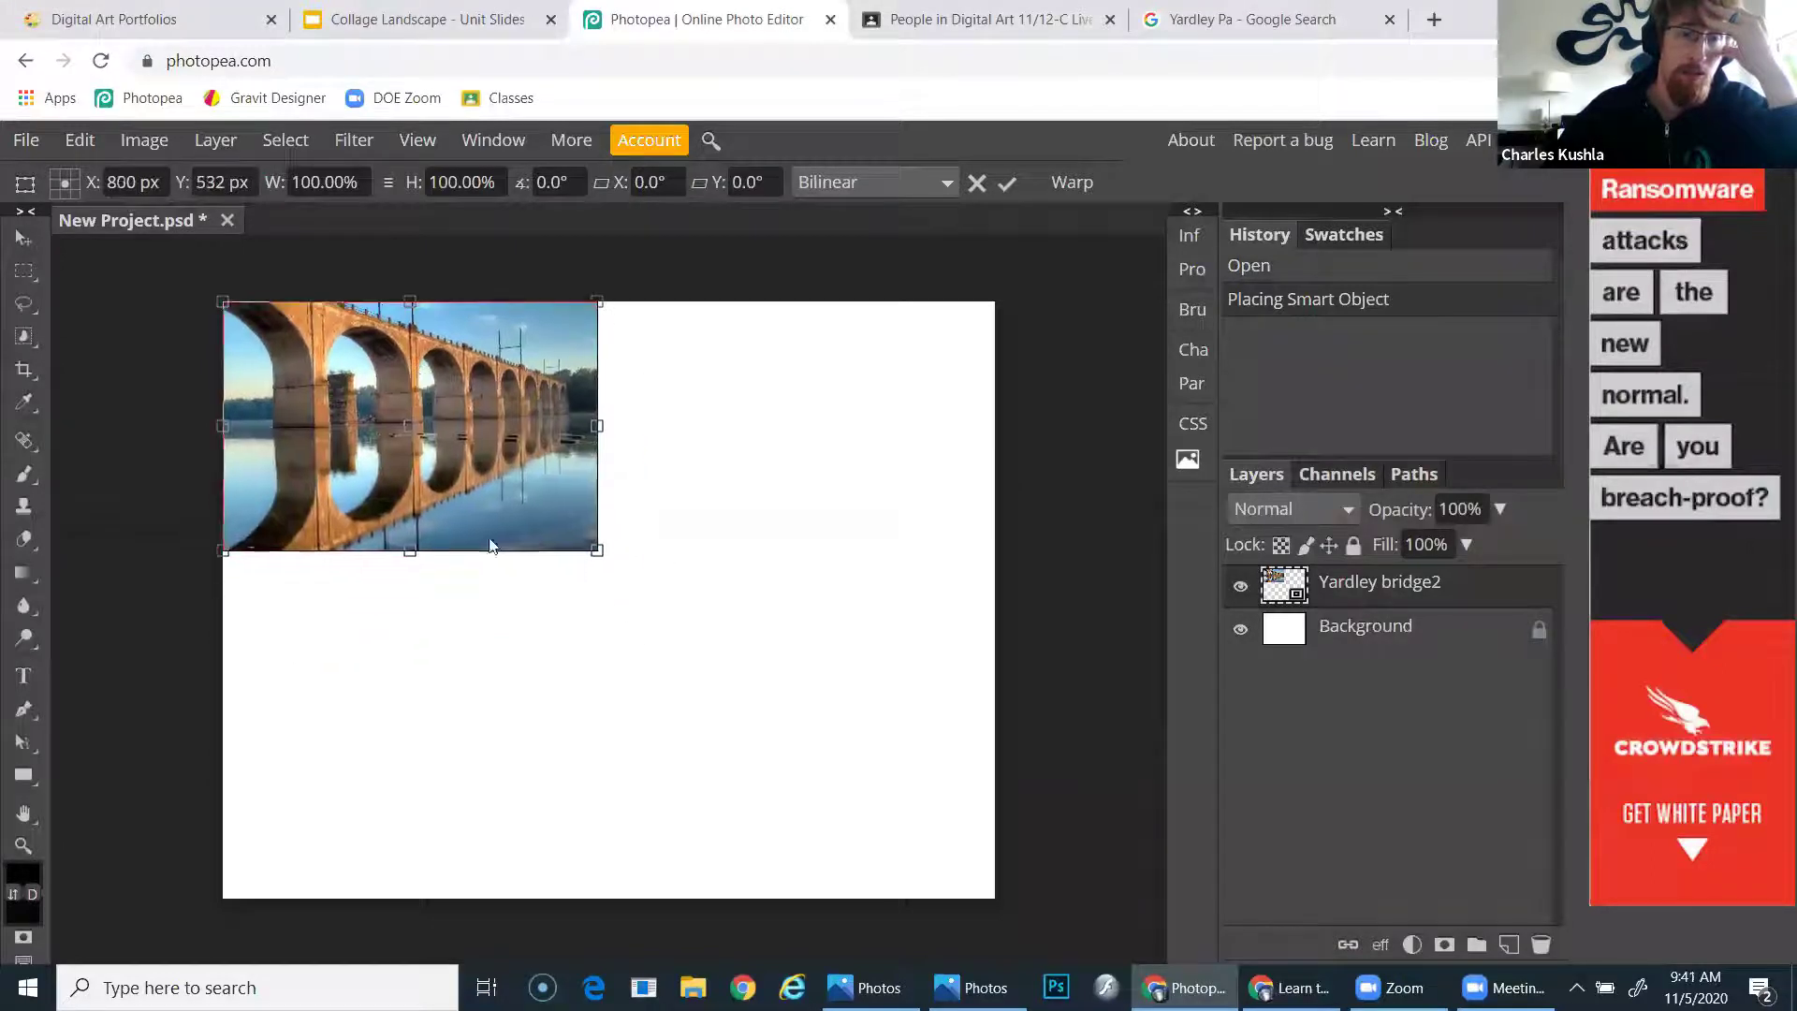
pyautogui.moveTo(598, 551); pyautogui.dragTo(994, 764)
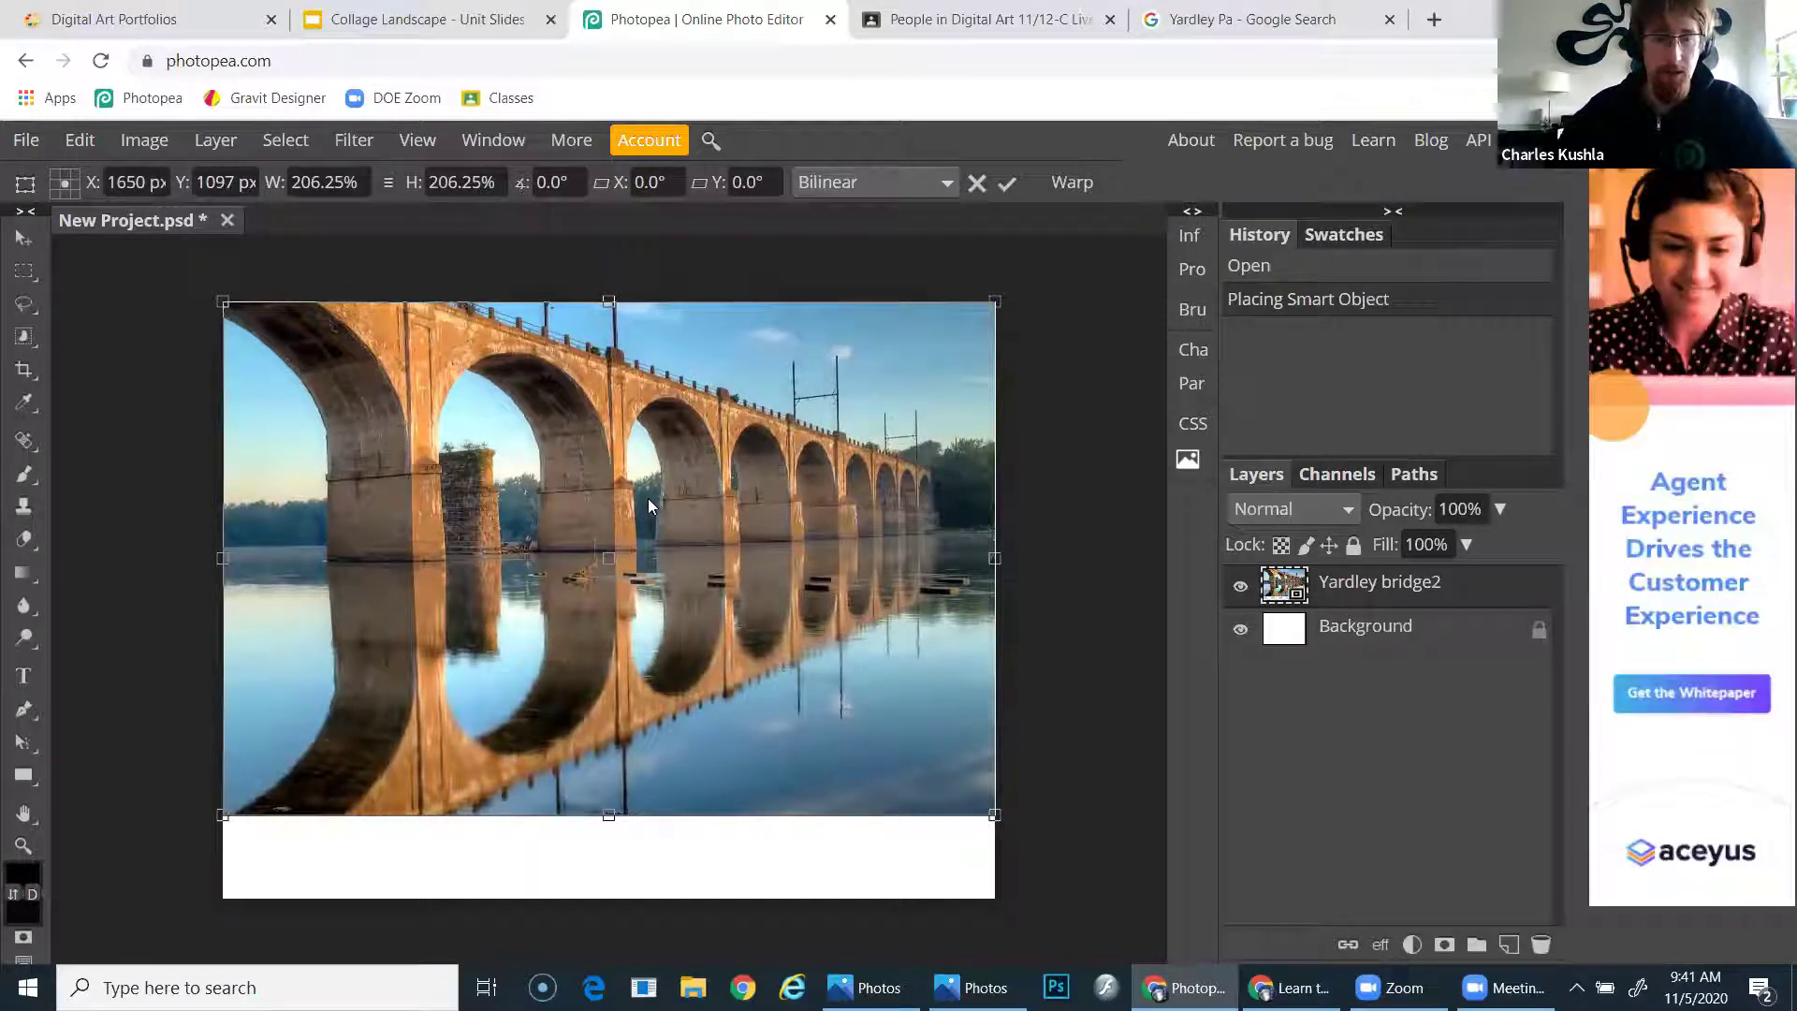
pyautogui.moveTo(645, 599); pyautogui.dragTo(644, 653)
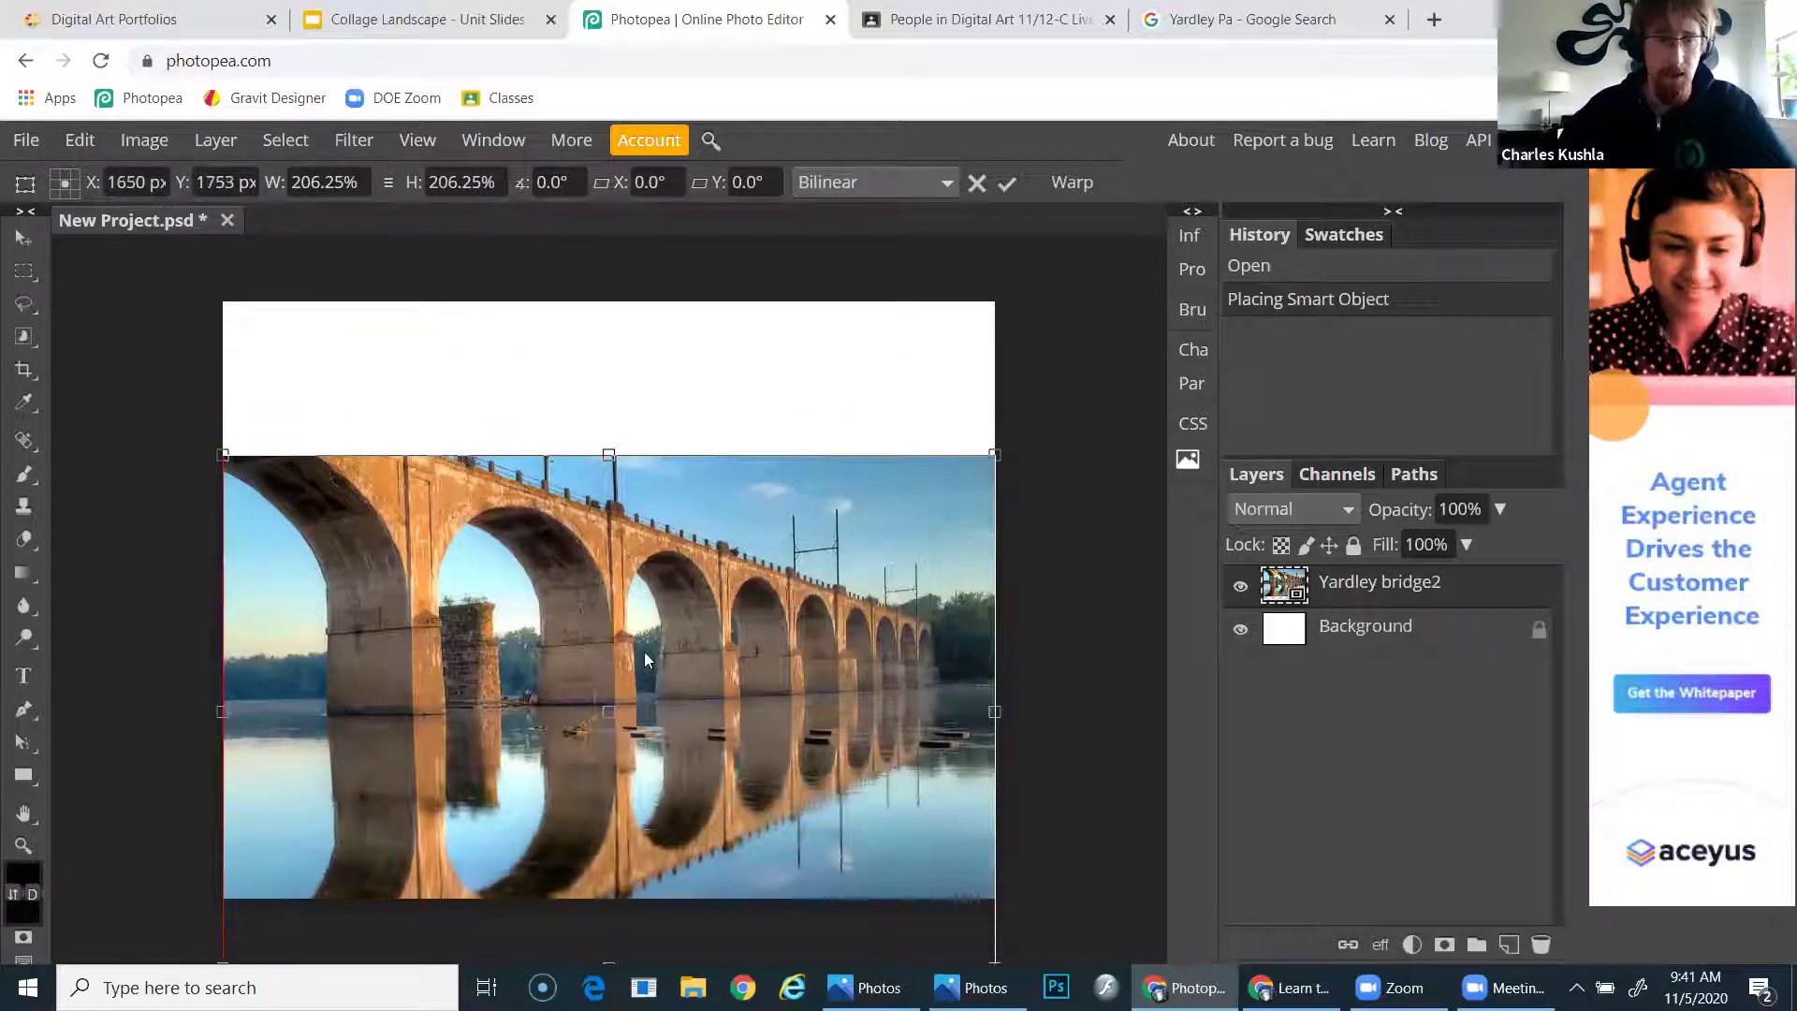
pyautogui.moveTo(633, 540)
pyautogui.mouseDown()
pyautogui.moveTo(627, 487)
pyautogui.moveTo(658, 515)
pyautogui.mouseUp()
pyautogui.moveTo(876, 476); pyautogui.dragTo(861, 465)
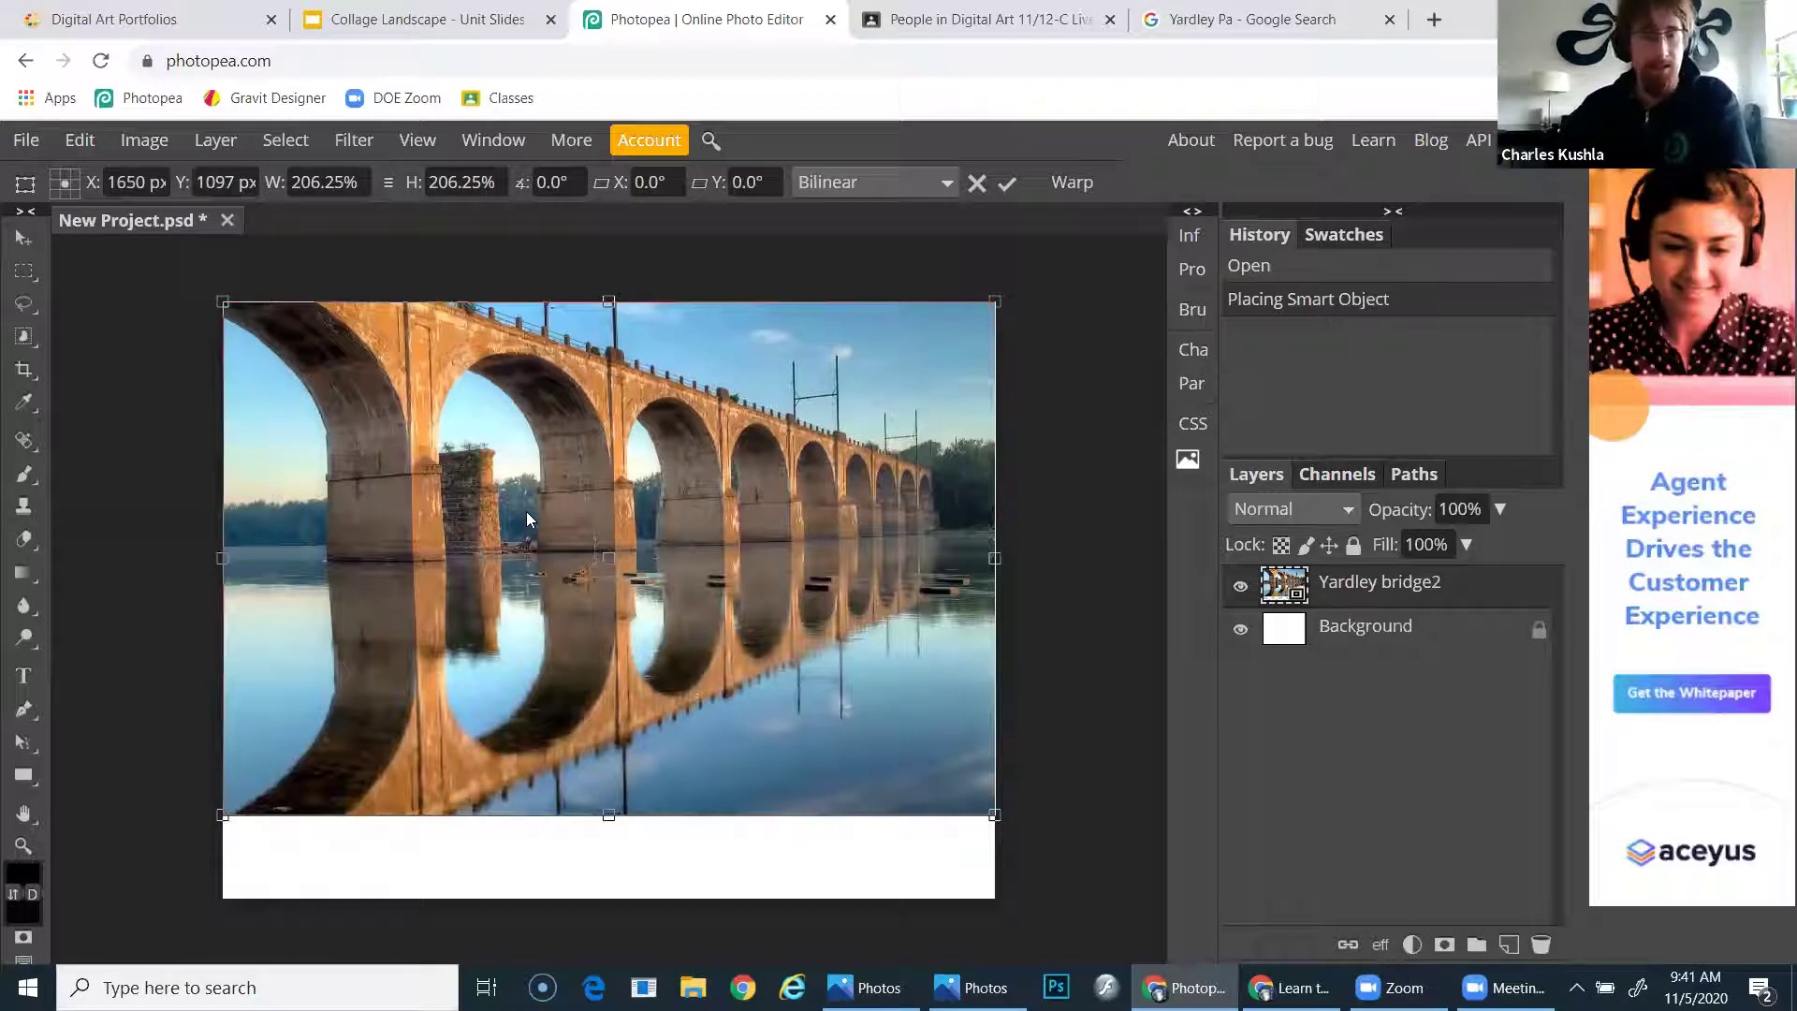
pyautogui.press('Return')
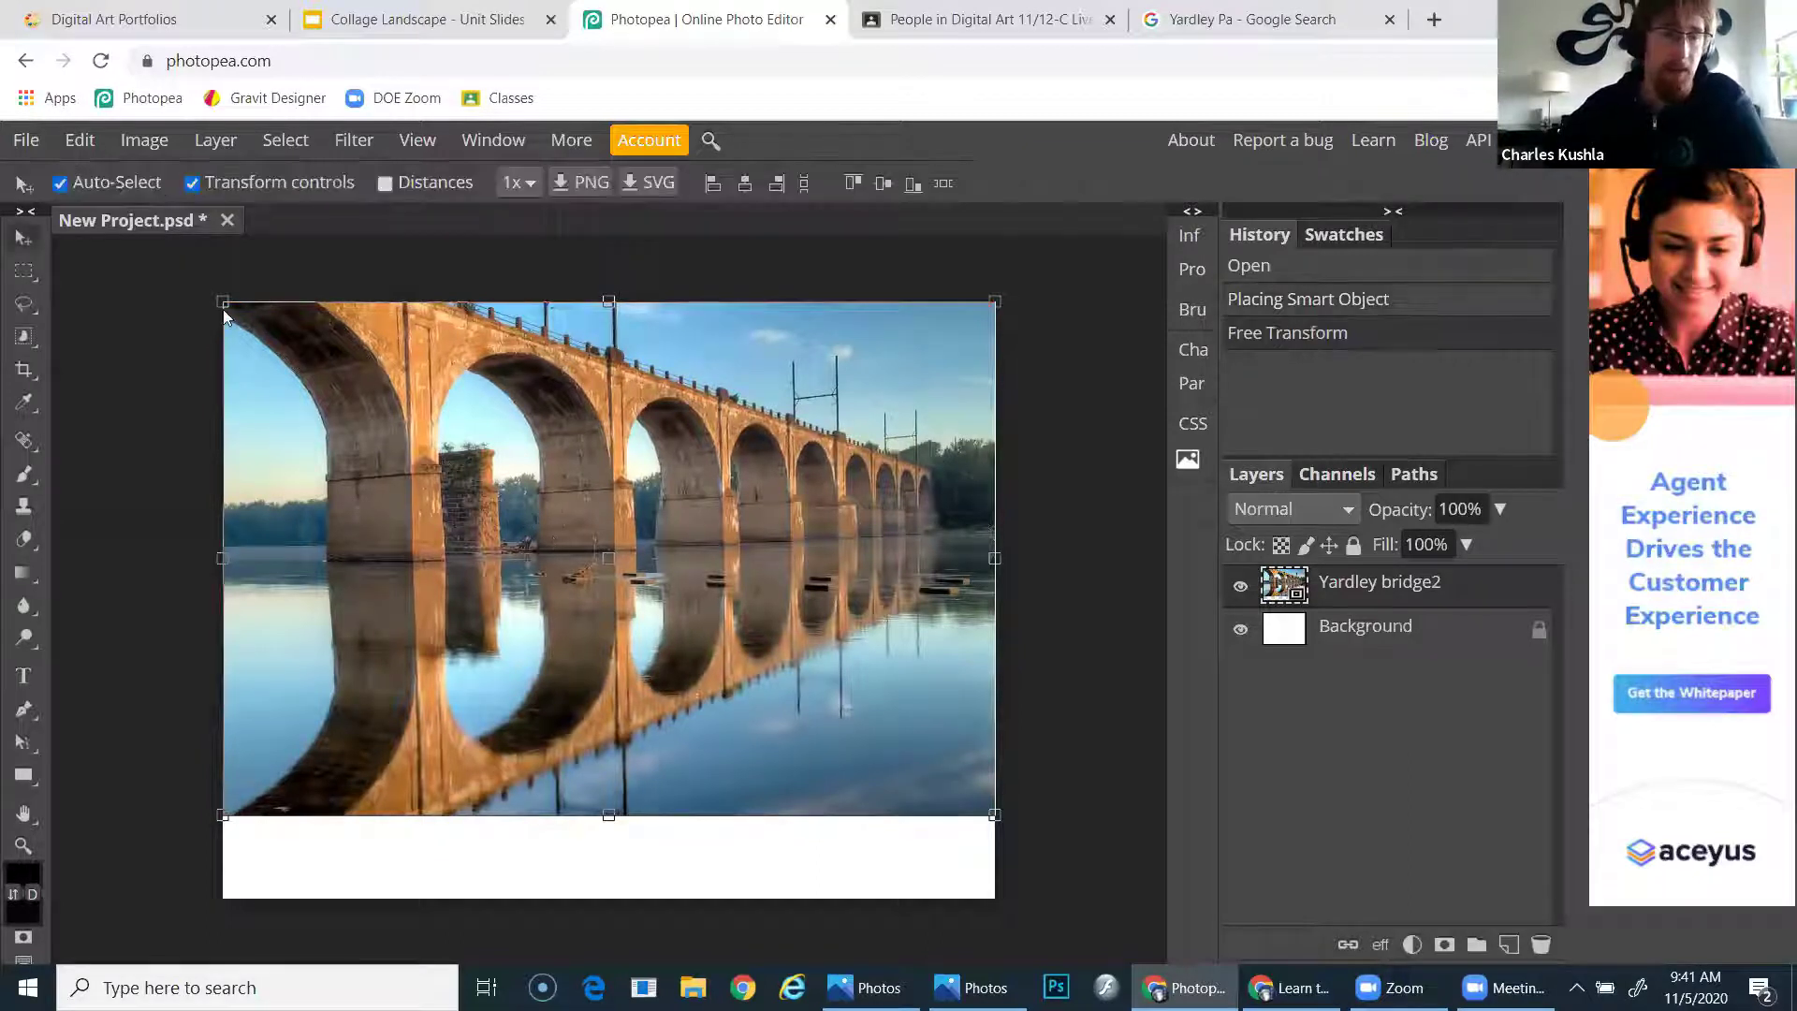
# Place the NYC Skyline image from the Personality Collage folder on top of the bridge image
pyautogui.click(27, 140)
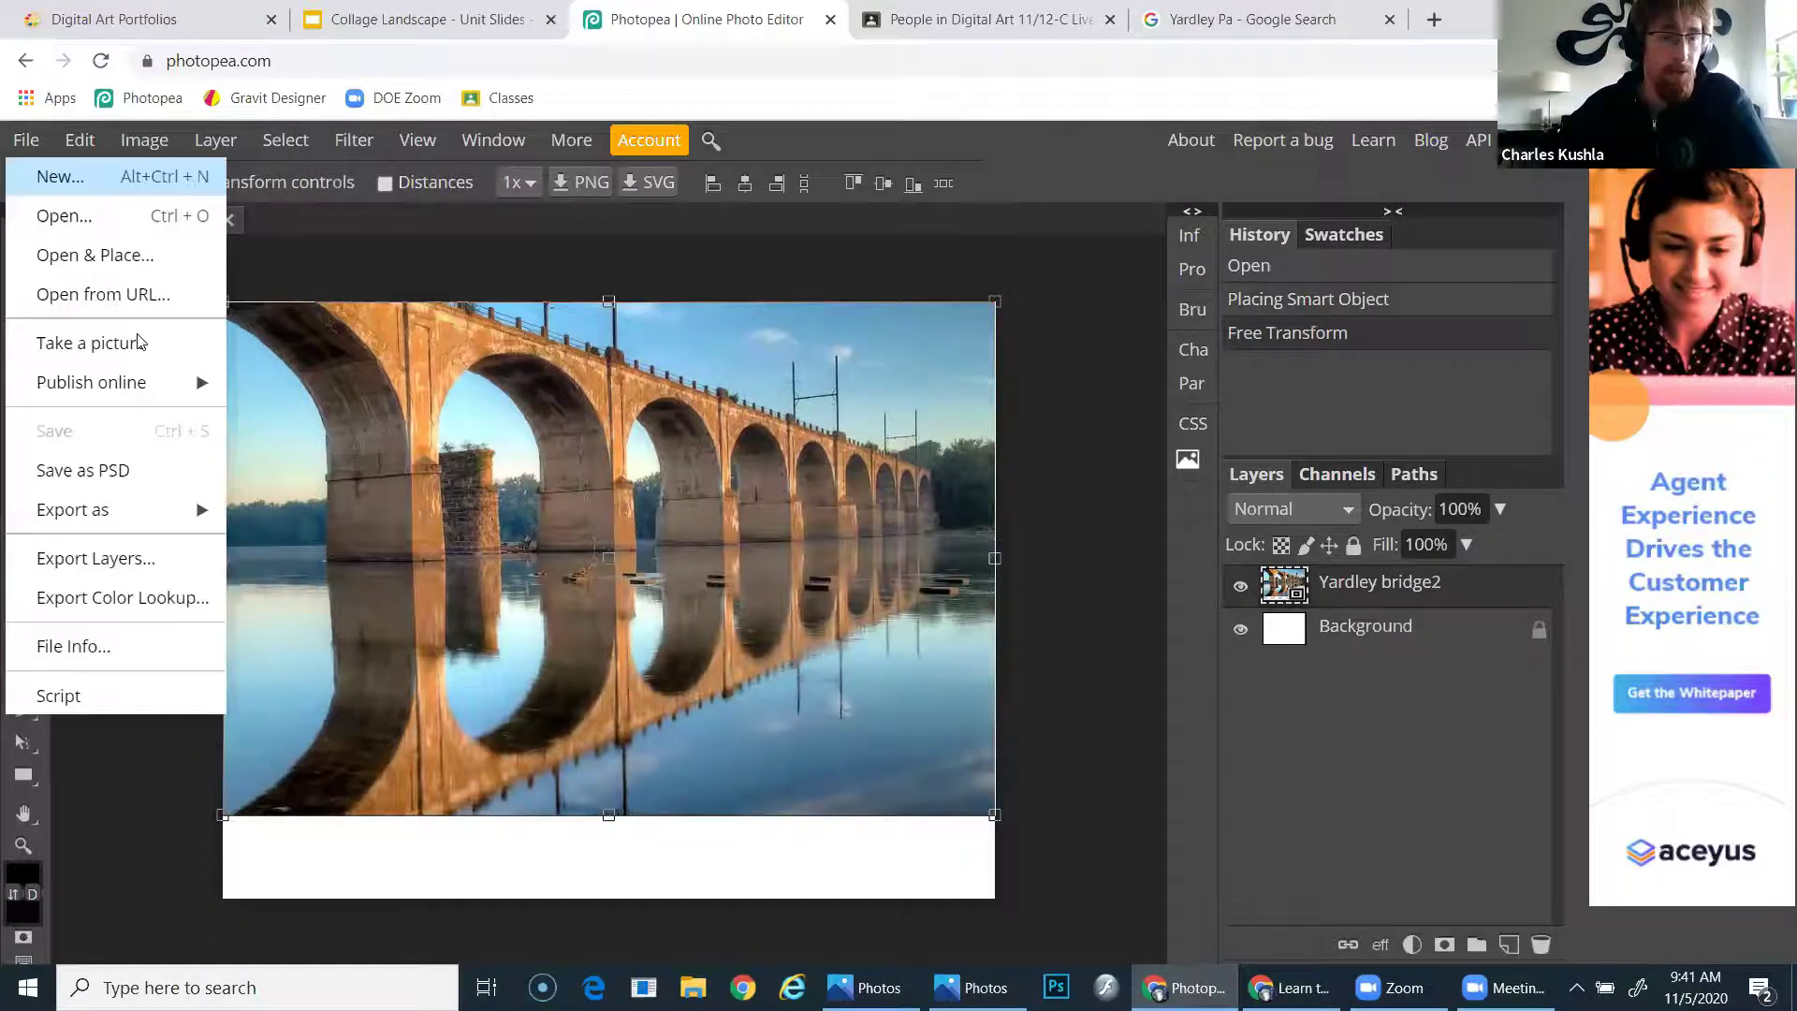
pyautogui.click(154, 257)
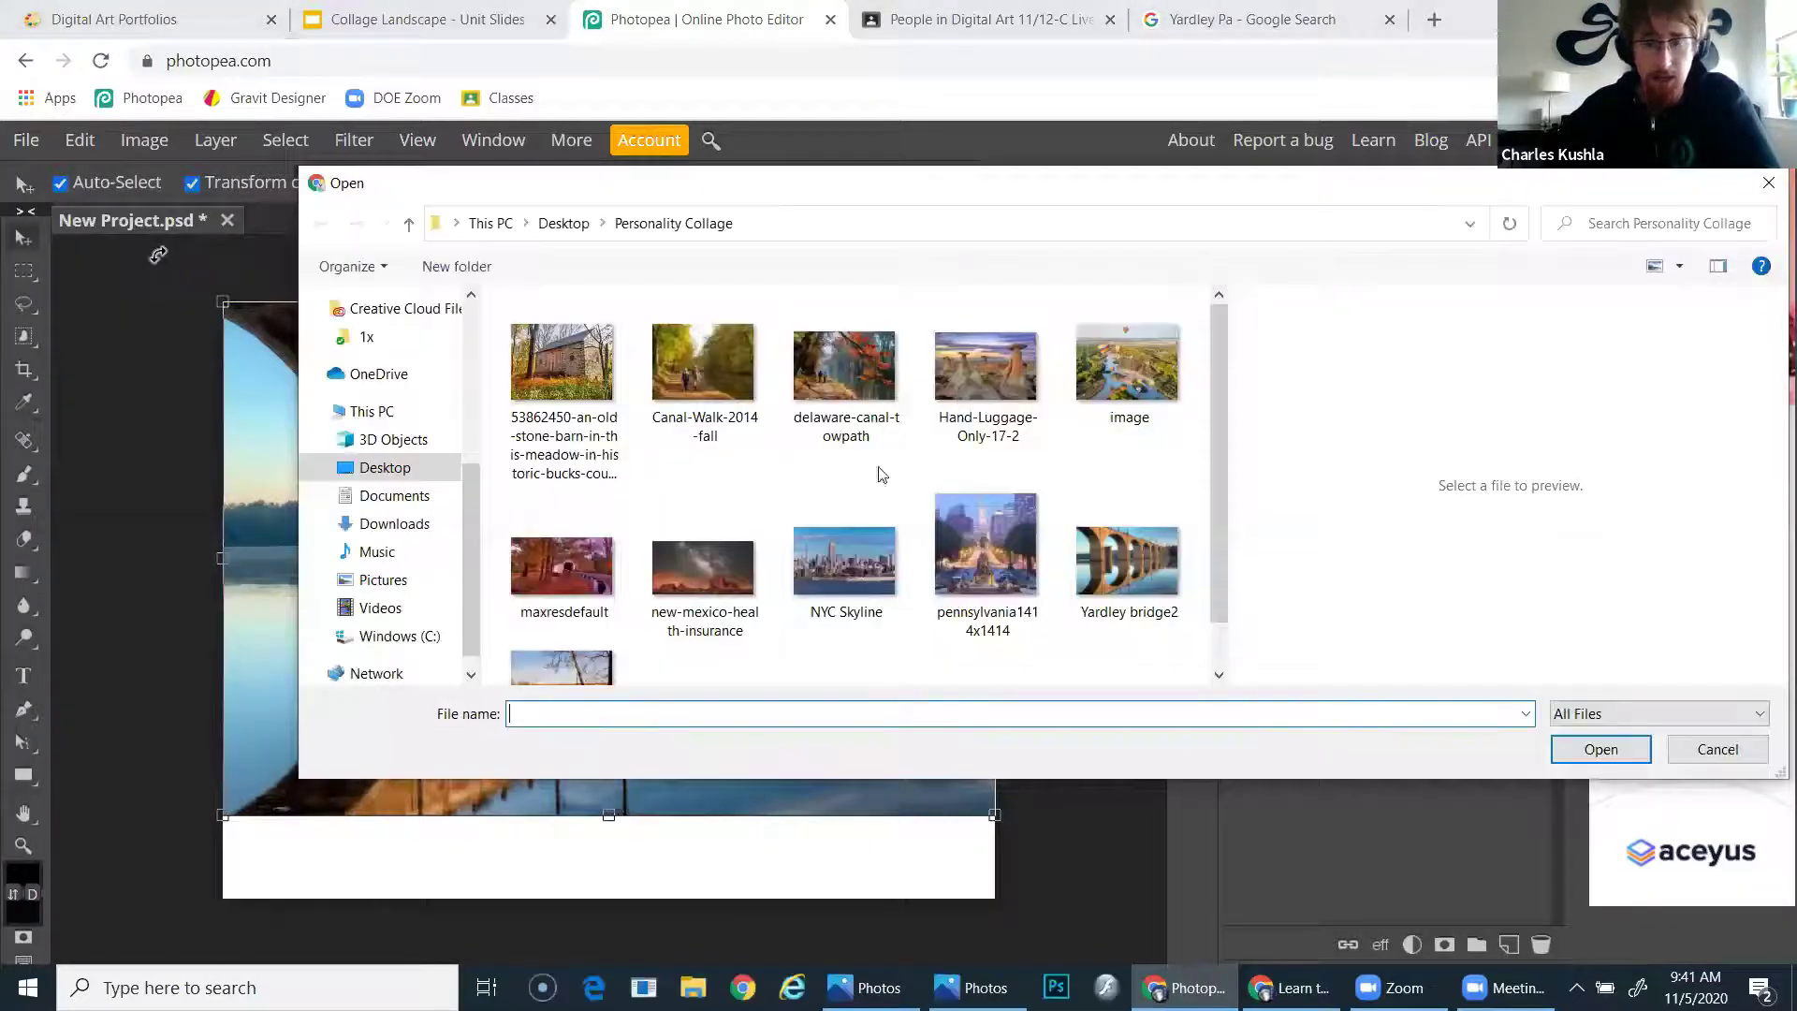
pyautogui.scroll(-1, 836, 595)
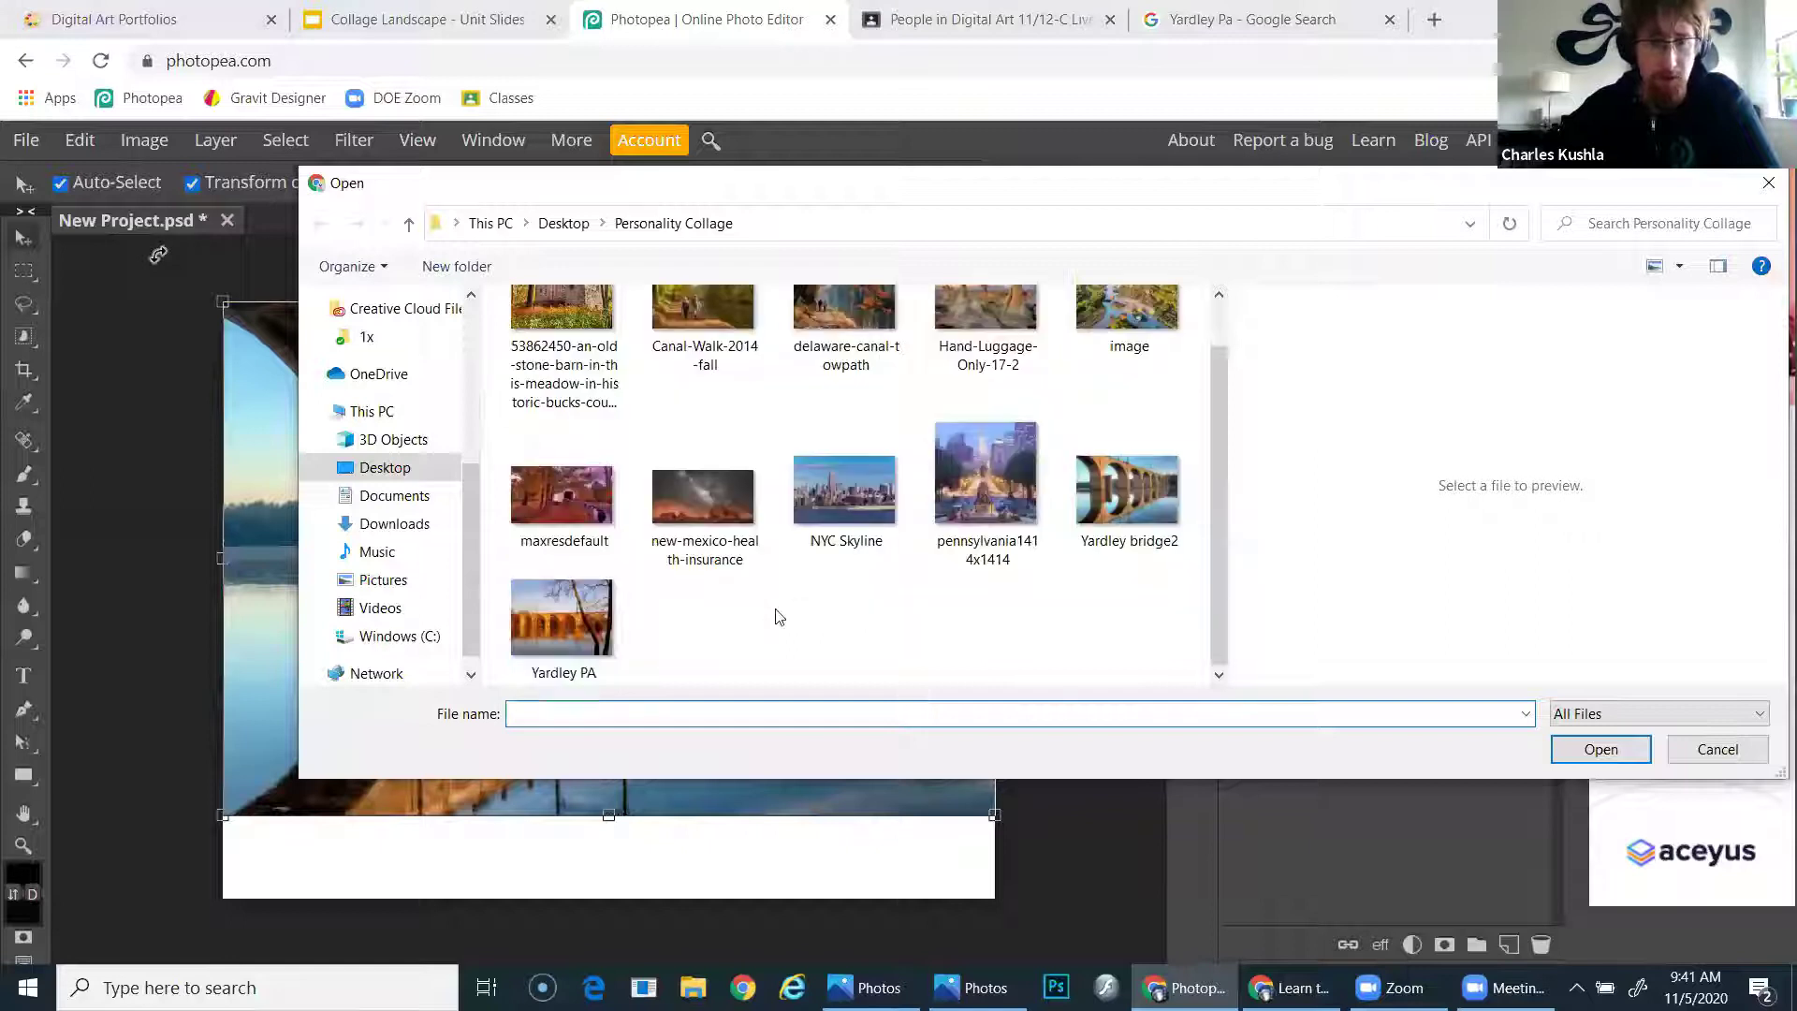
pyautogui.click(853, 524)
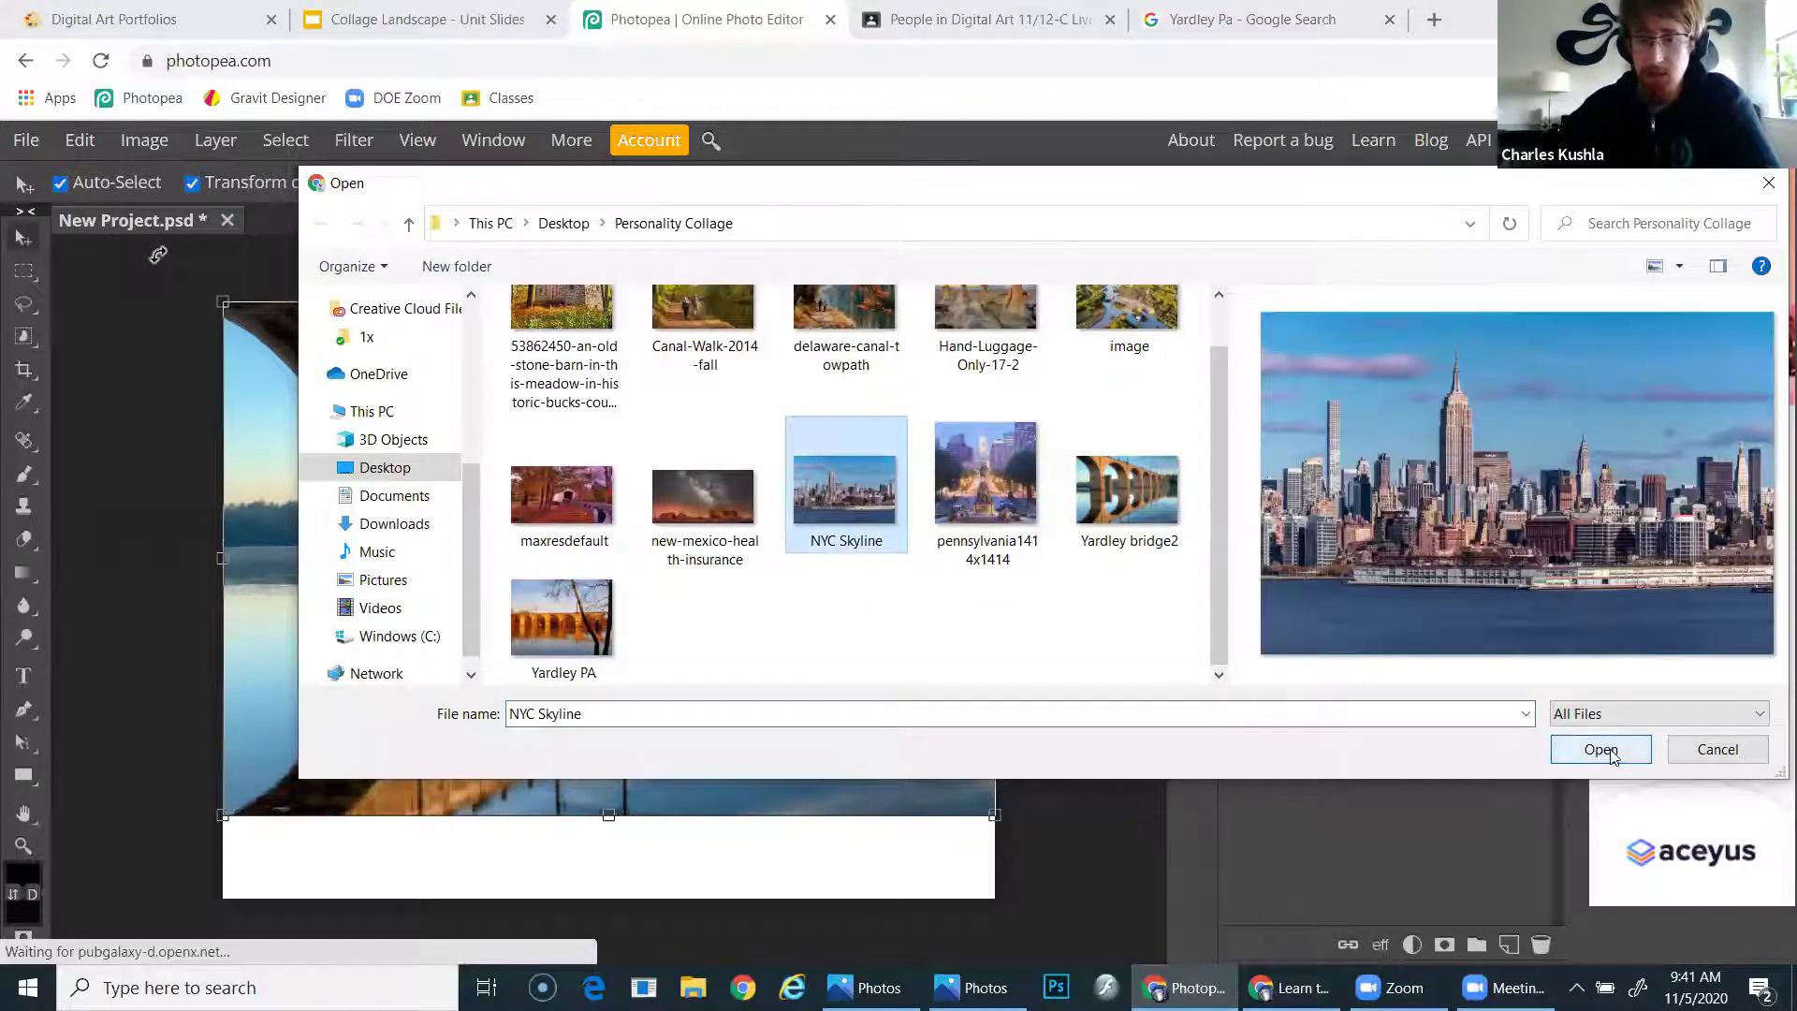
pyautogui.click(1600, 748)
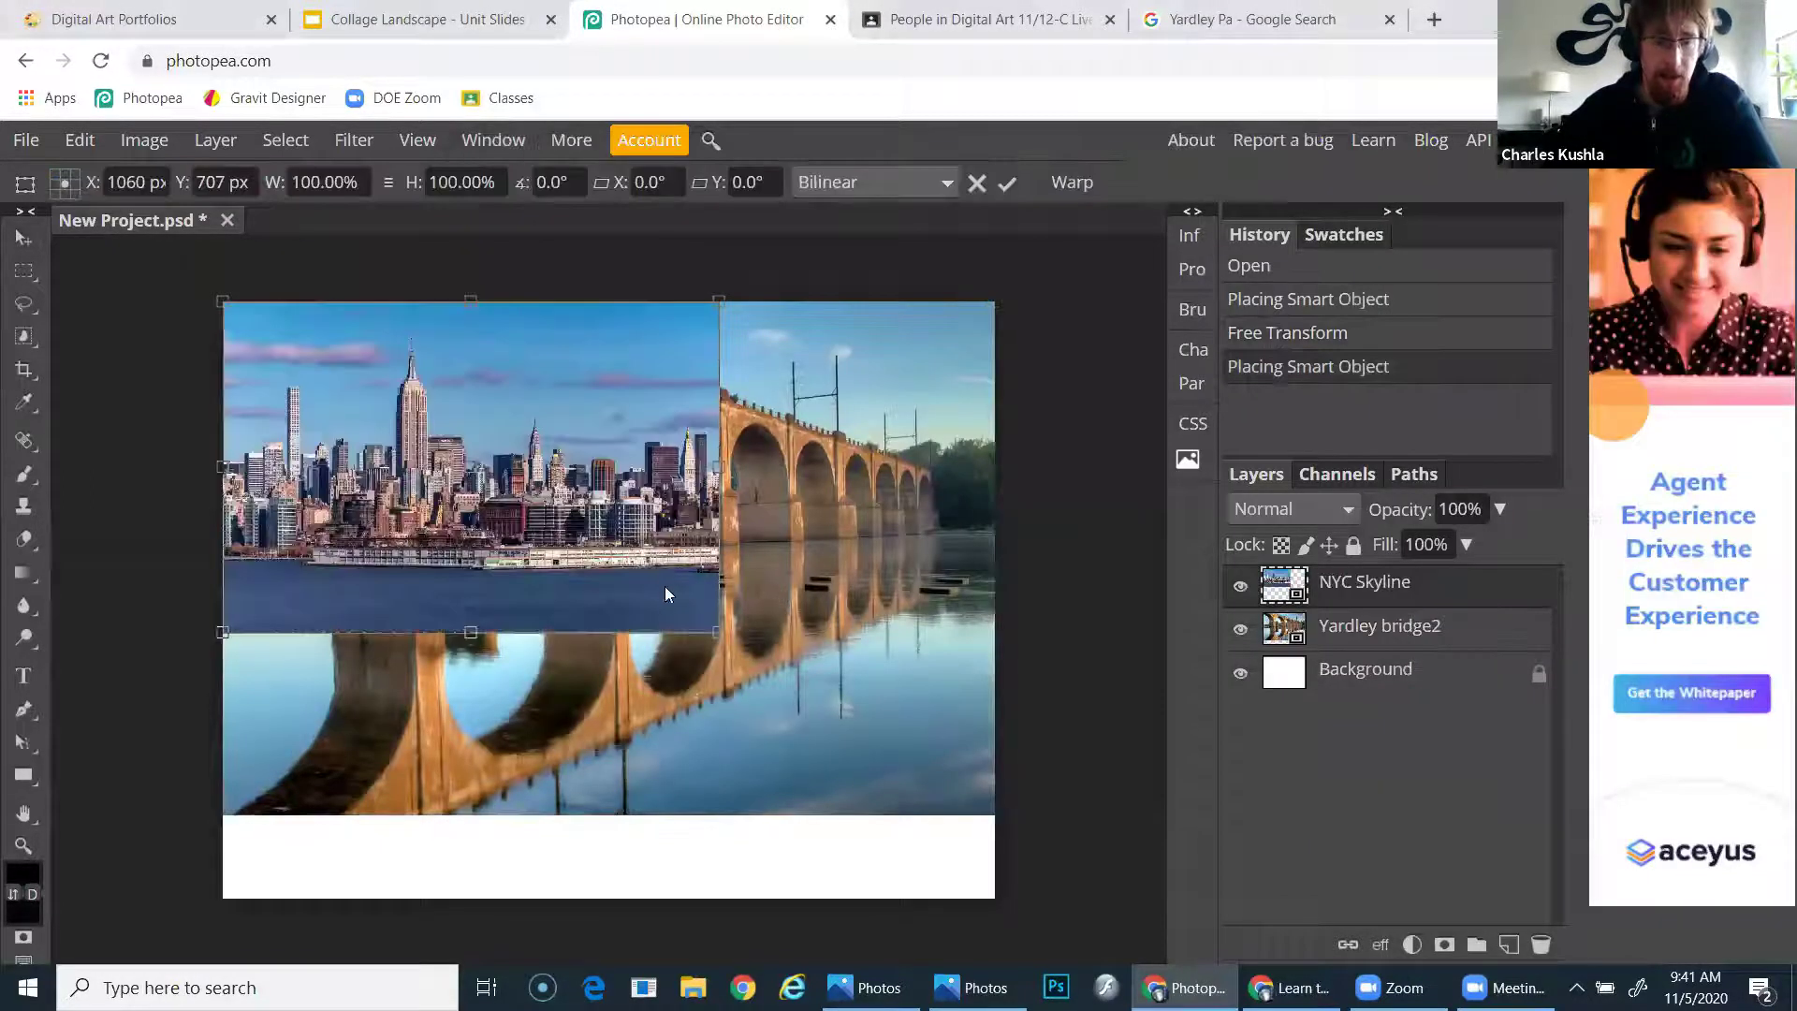
# Scale the NYC Skyline image proportionally to about 156% so it spans the canvas width, leaving it slightly below the canvas's upper edge
pyautogui.moveTo(709, 631); pyautogui.dragTo(1003, 750)
pyautogui.moveTo(642, 522); pyautogui.dragTo(637, 559)
# Place the new-mexico-health-insurance image from the Personality Collage folder on top of the skyline
pyautogui.click(27, 141)
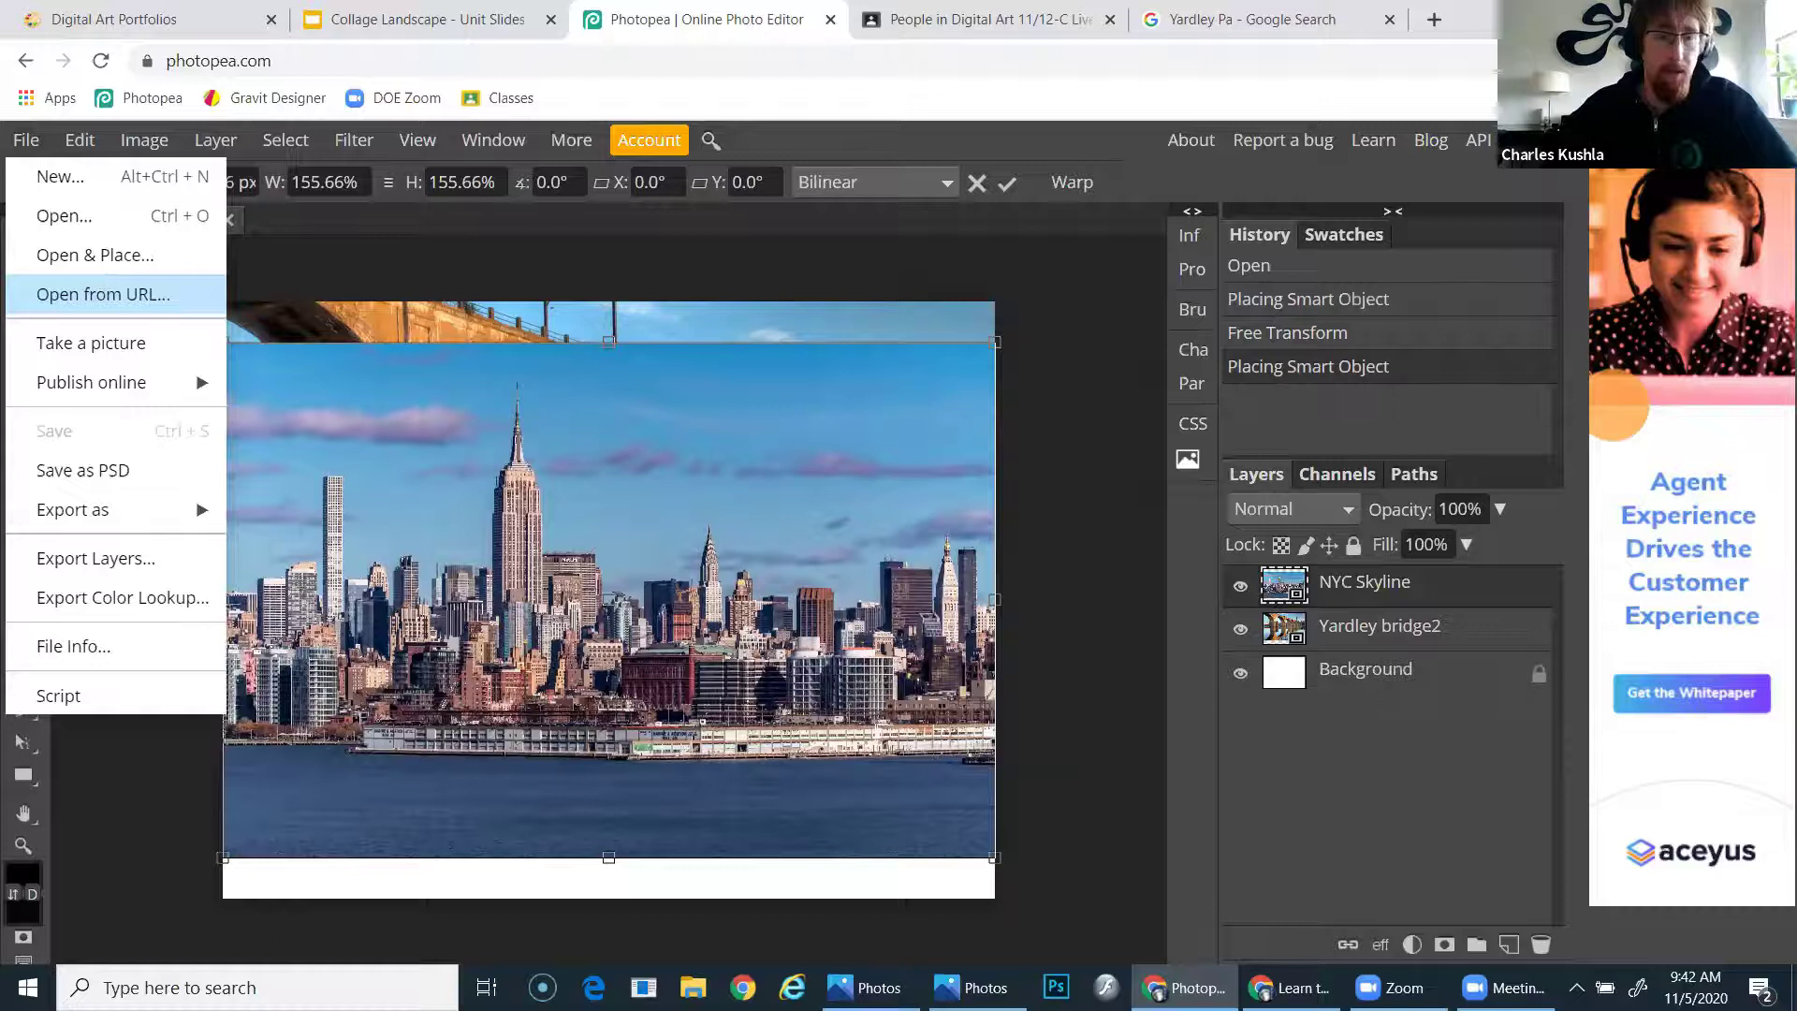
pyautogui.click(102, 266)
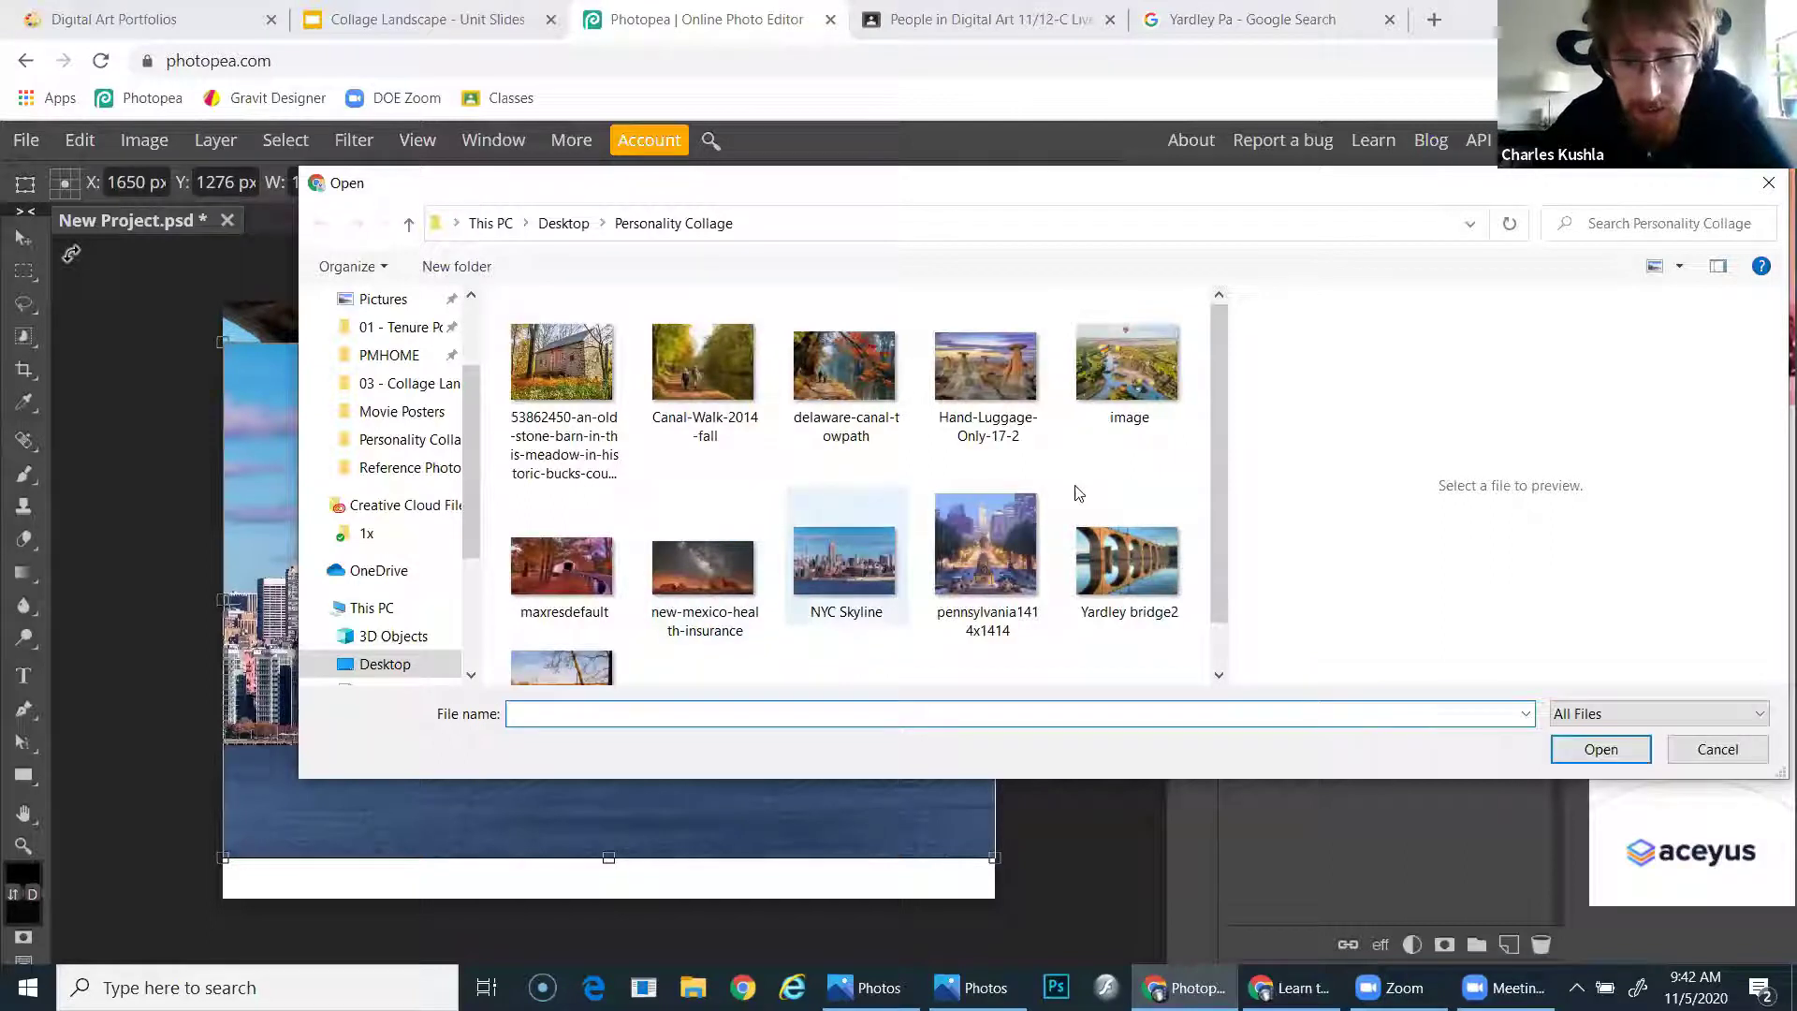
pyautogui.scroll(-1, 700, 672)
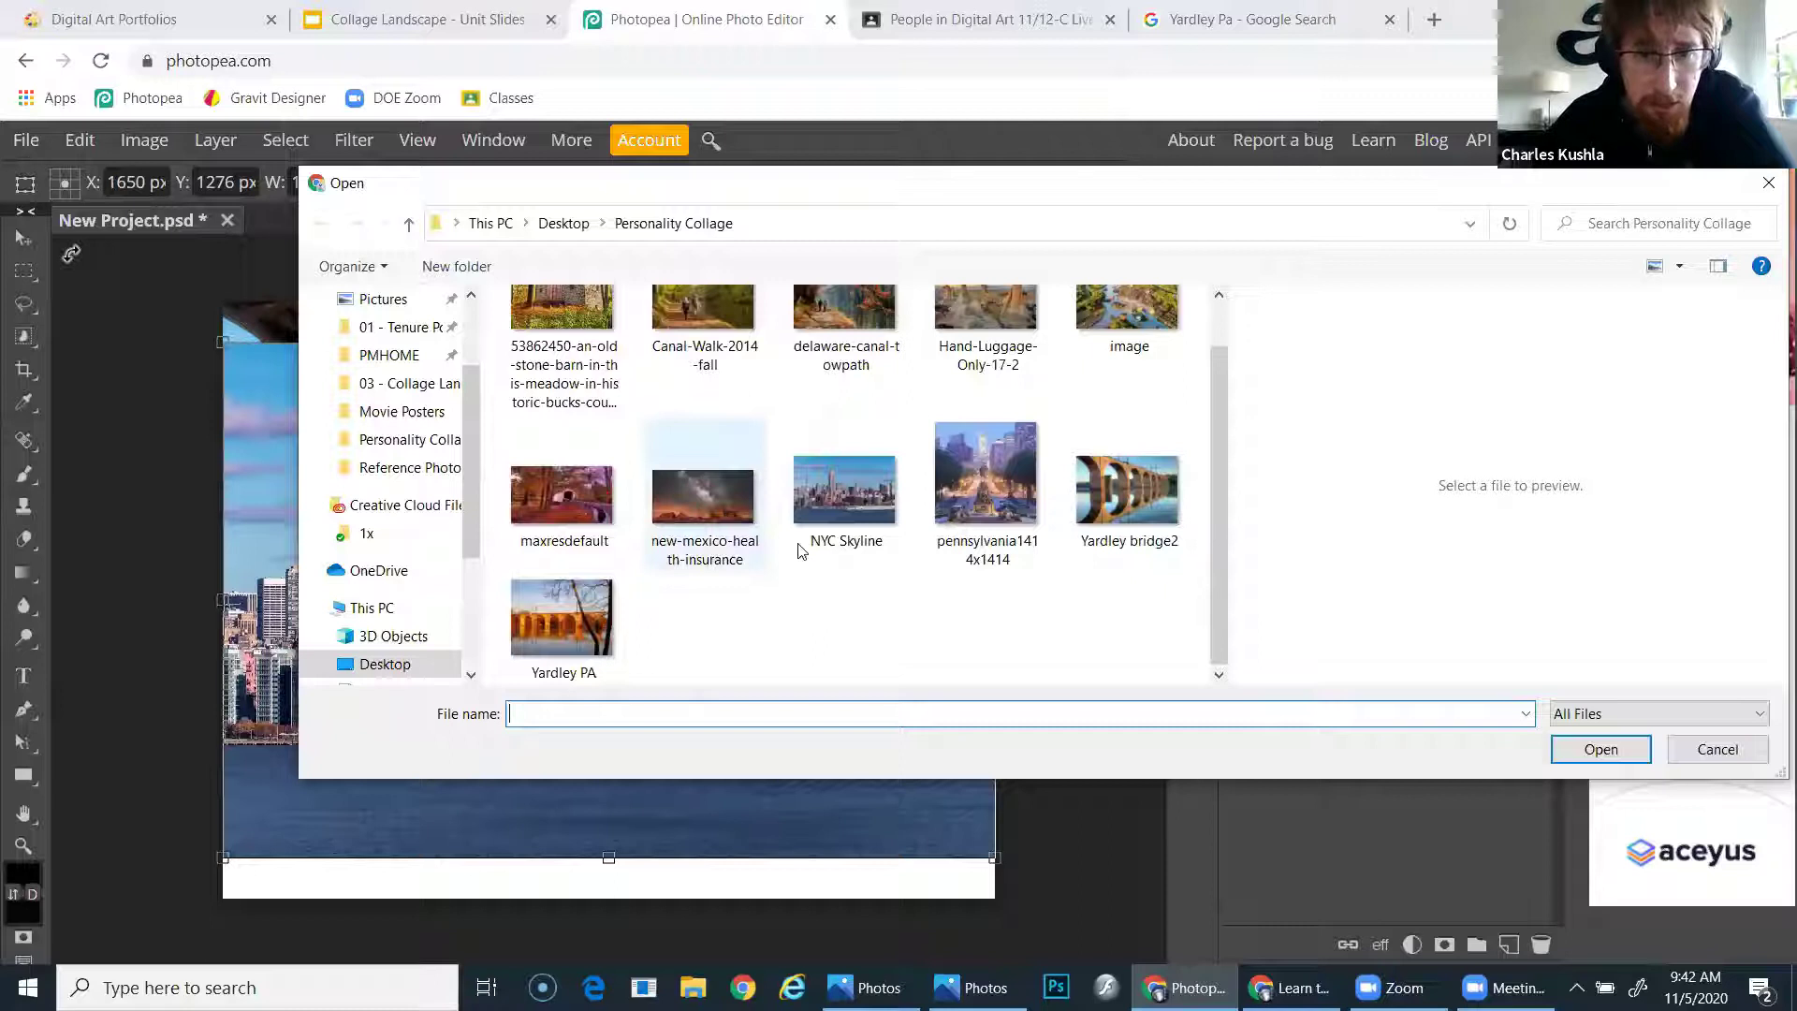
pyautogui.scroll(1, 754, 611)
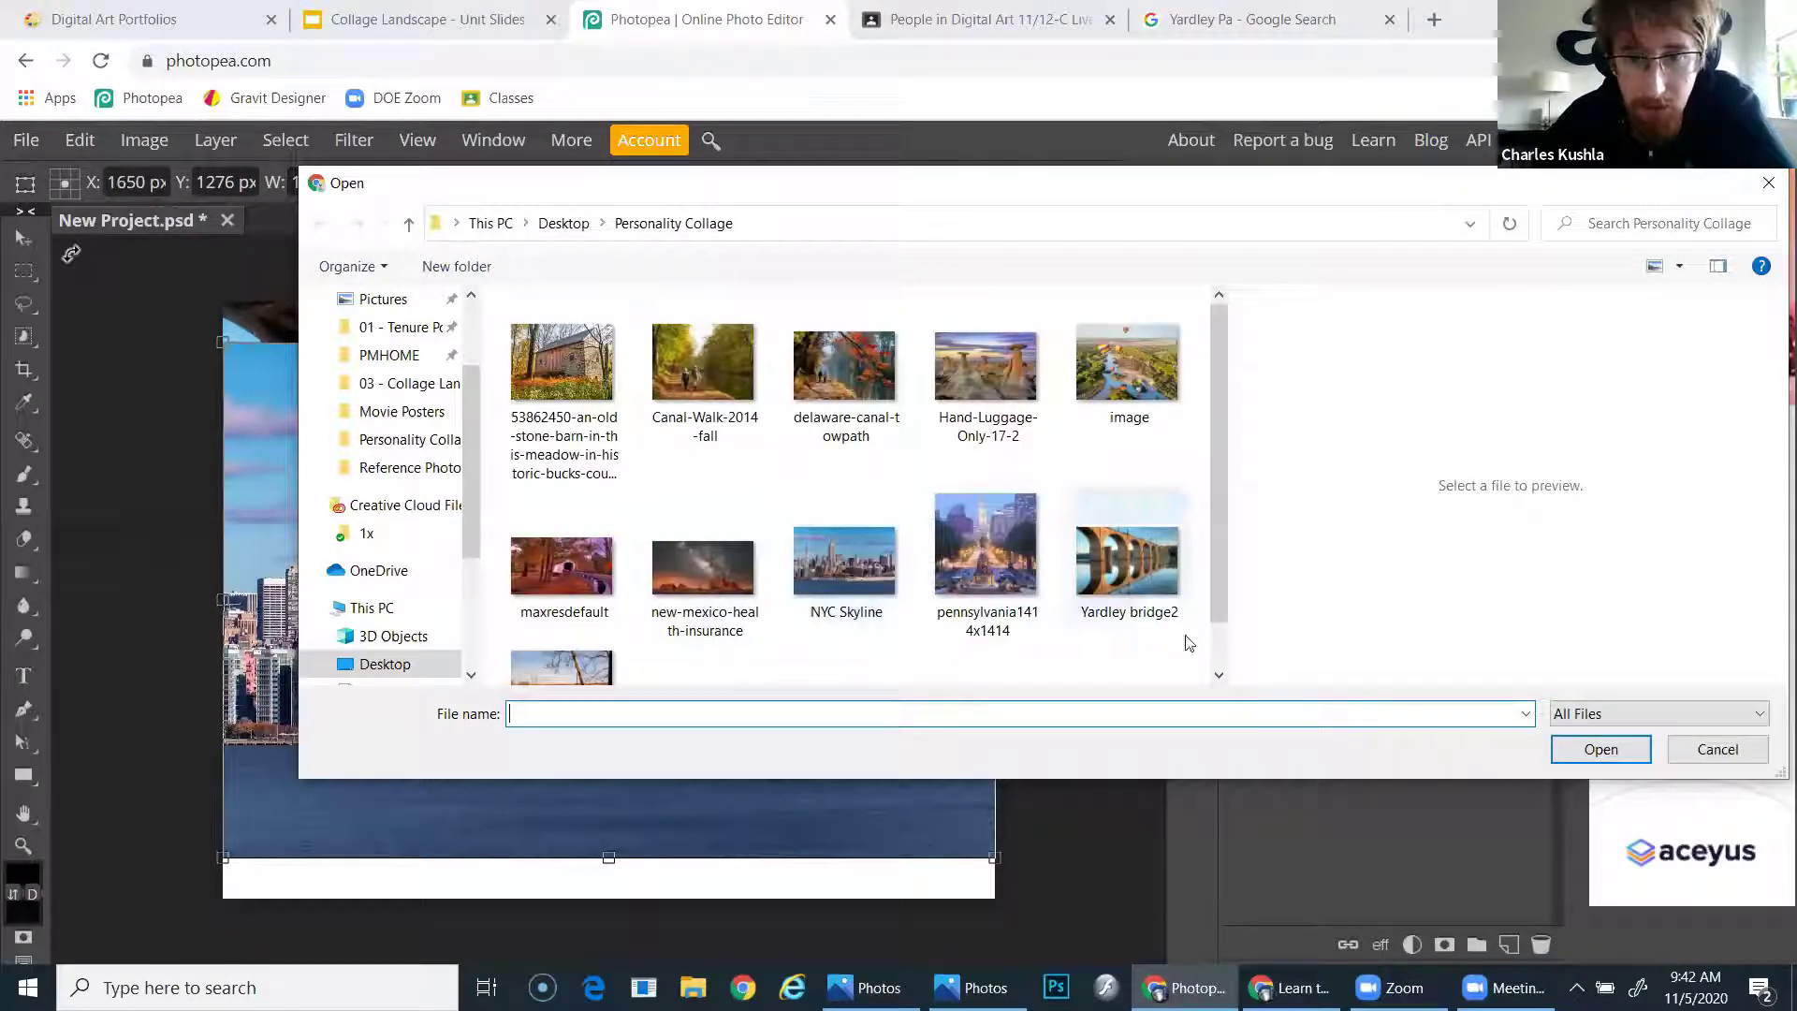
pyautogui.scroll(-1, 814, 590)
pyautogui.click(709, 545)
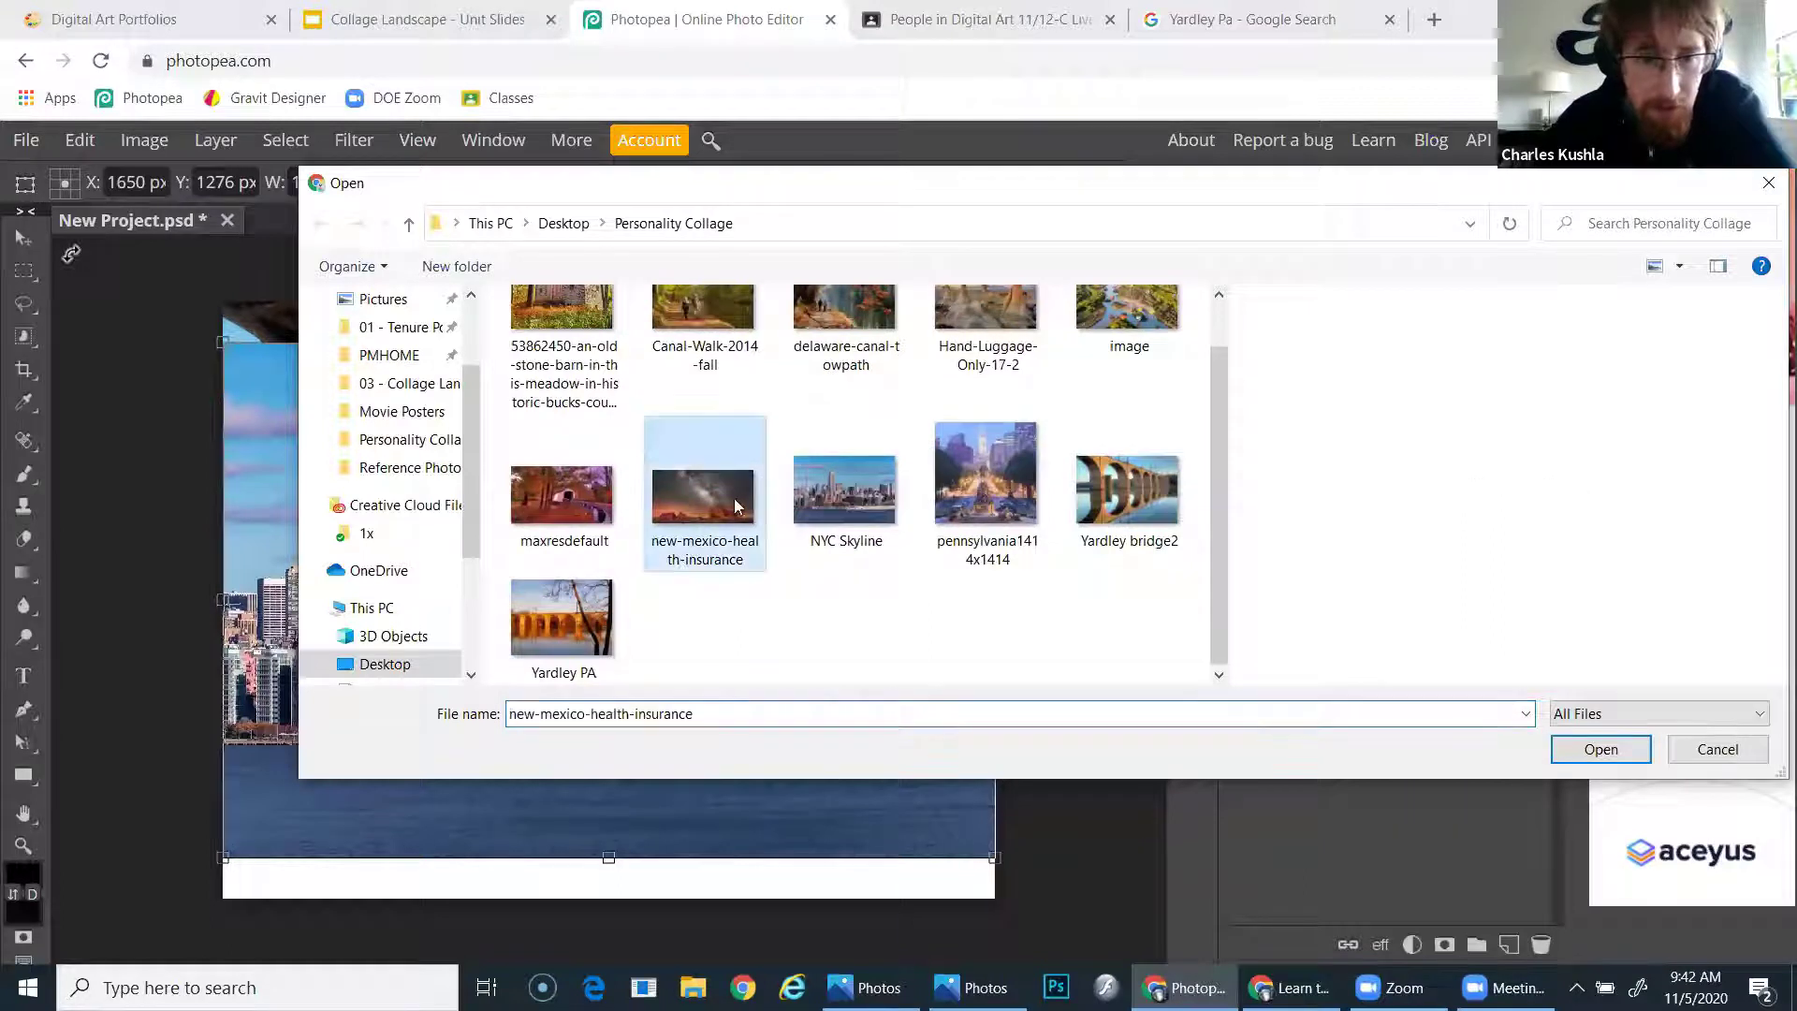
pyautogui.click(1597, 751)
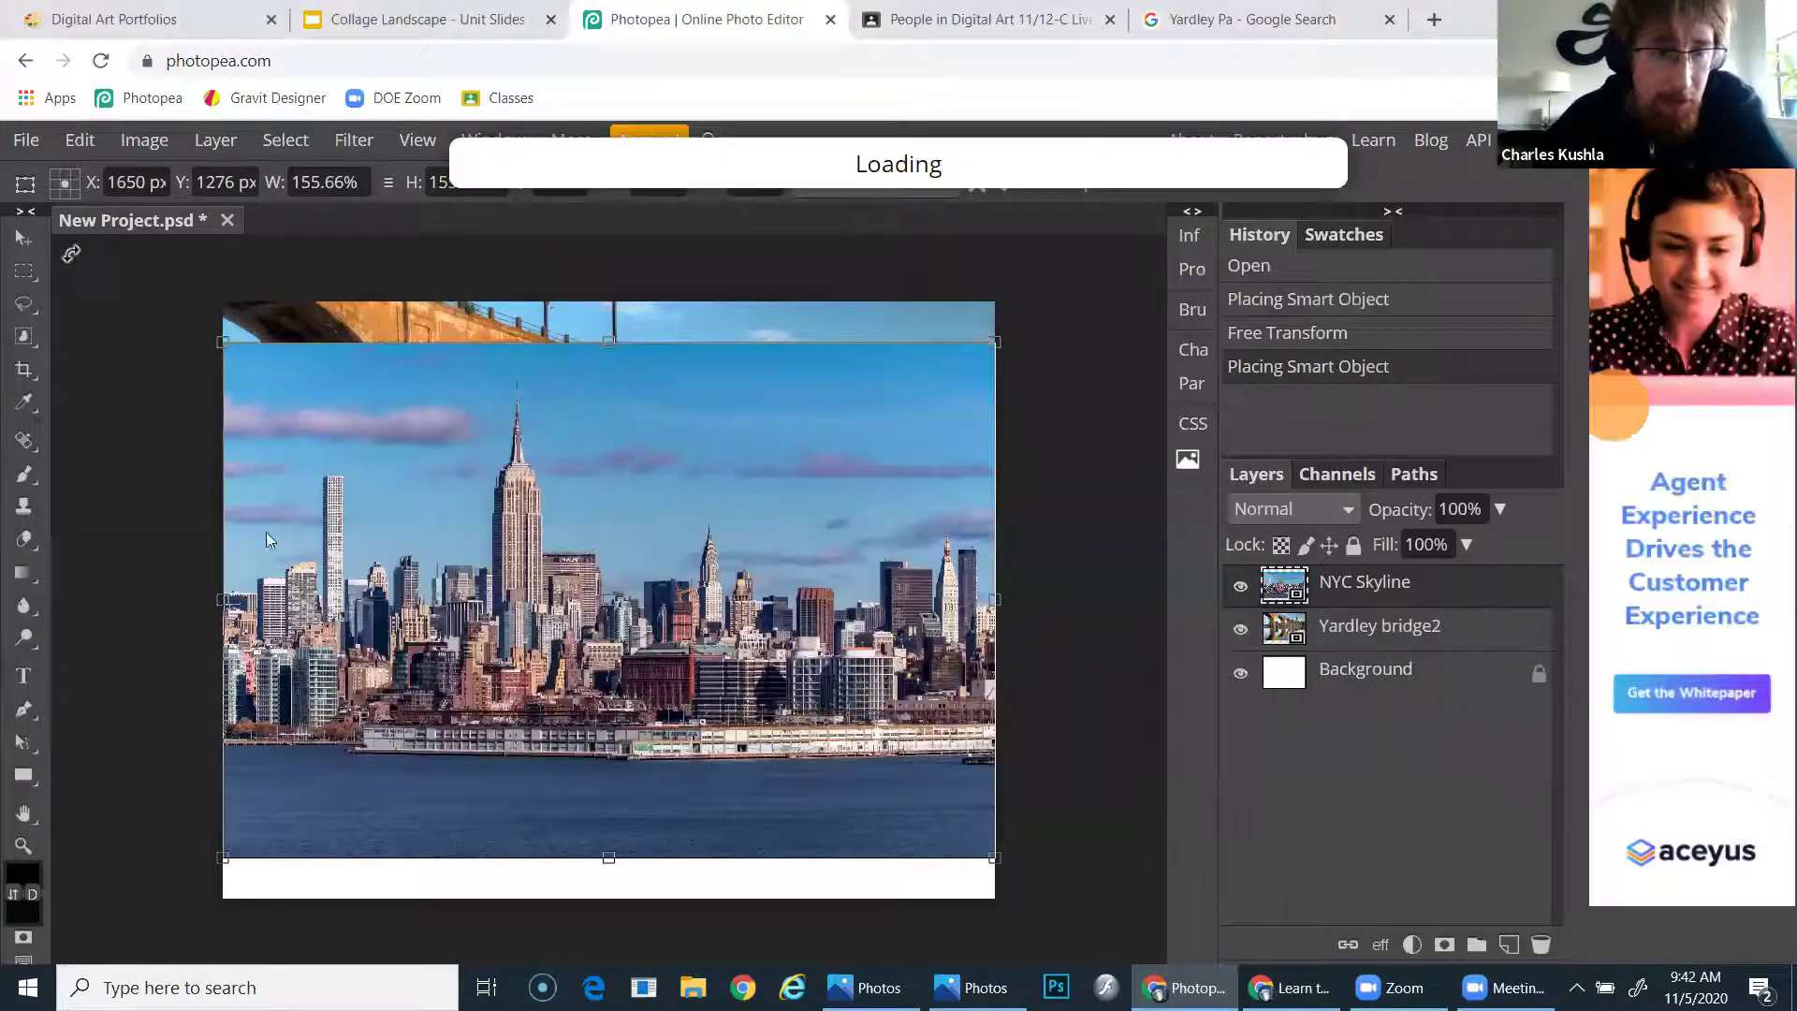
# Scale the New Mexico image proportionally to 137.5% so it spans the canvas width, align it with the canvas's upper edge, and apply the transform
pyautogui.moveTo(377, 514); pyautogui.dragTo(376, 683)
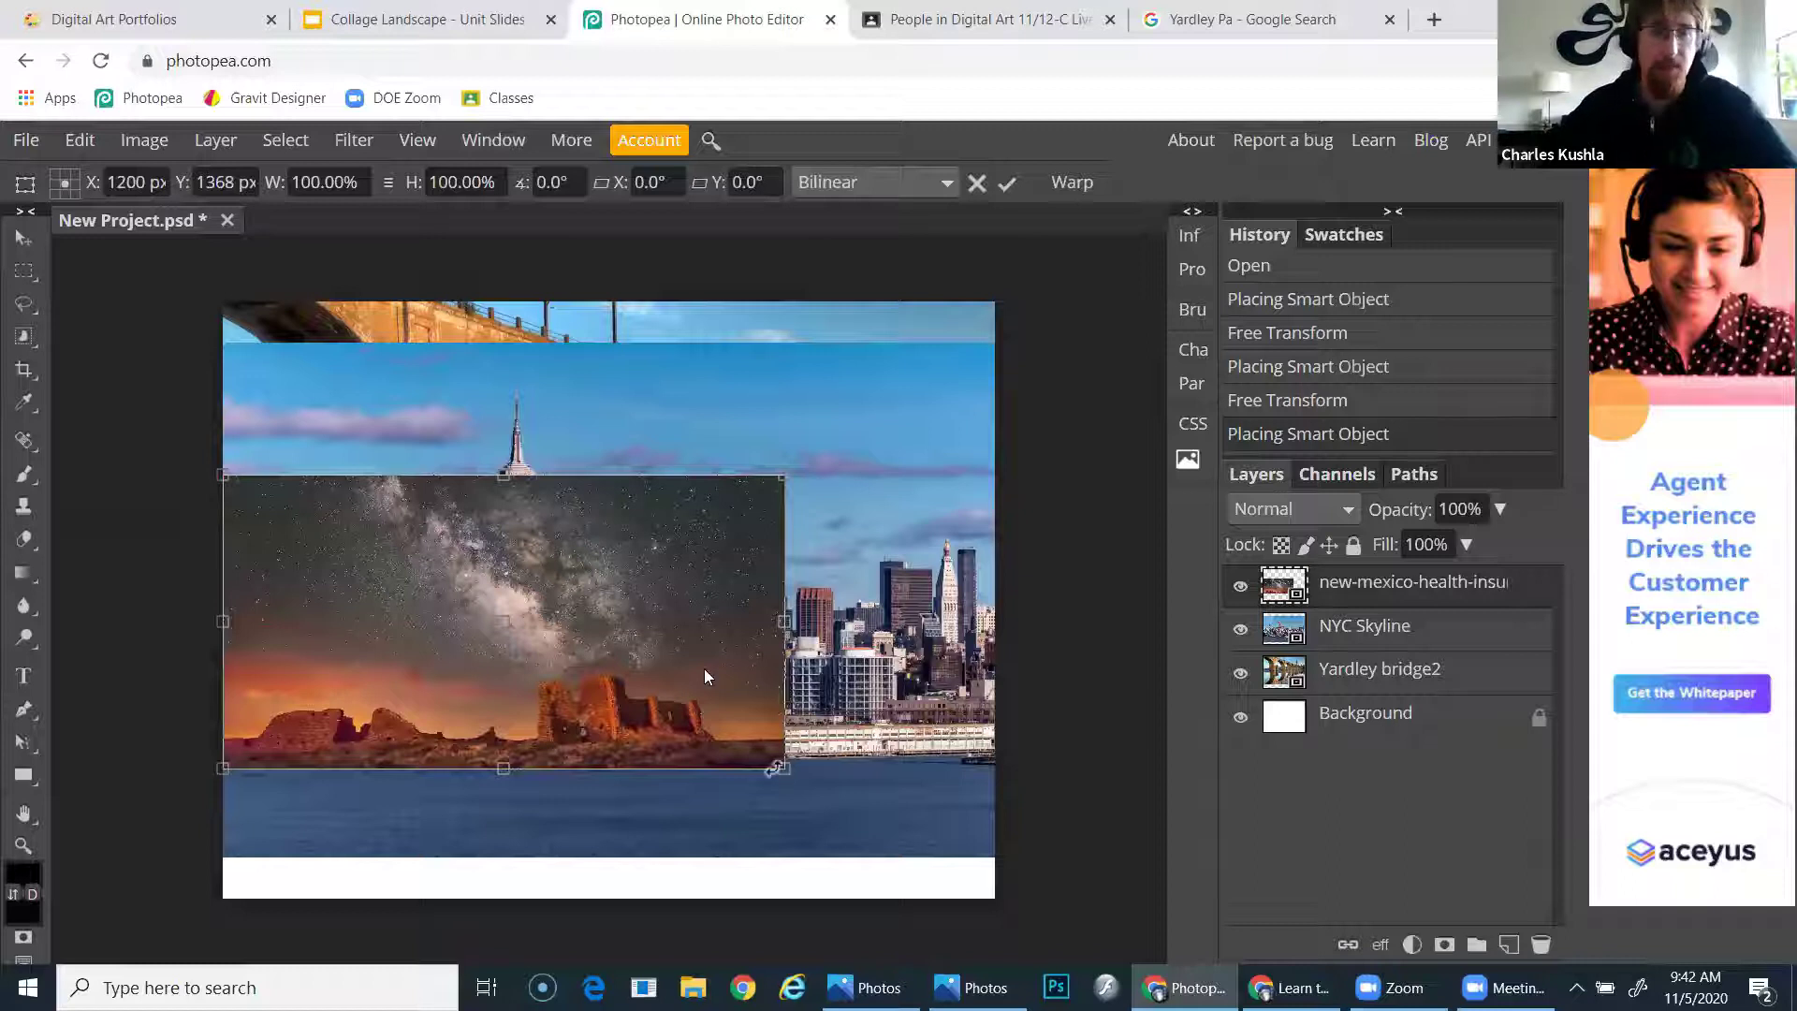
pyautogui.moveTo(667, 652); pyautogui.dragTo(996, 747)
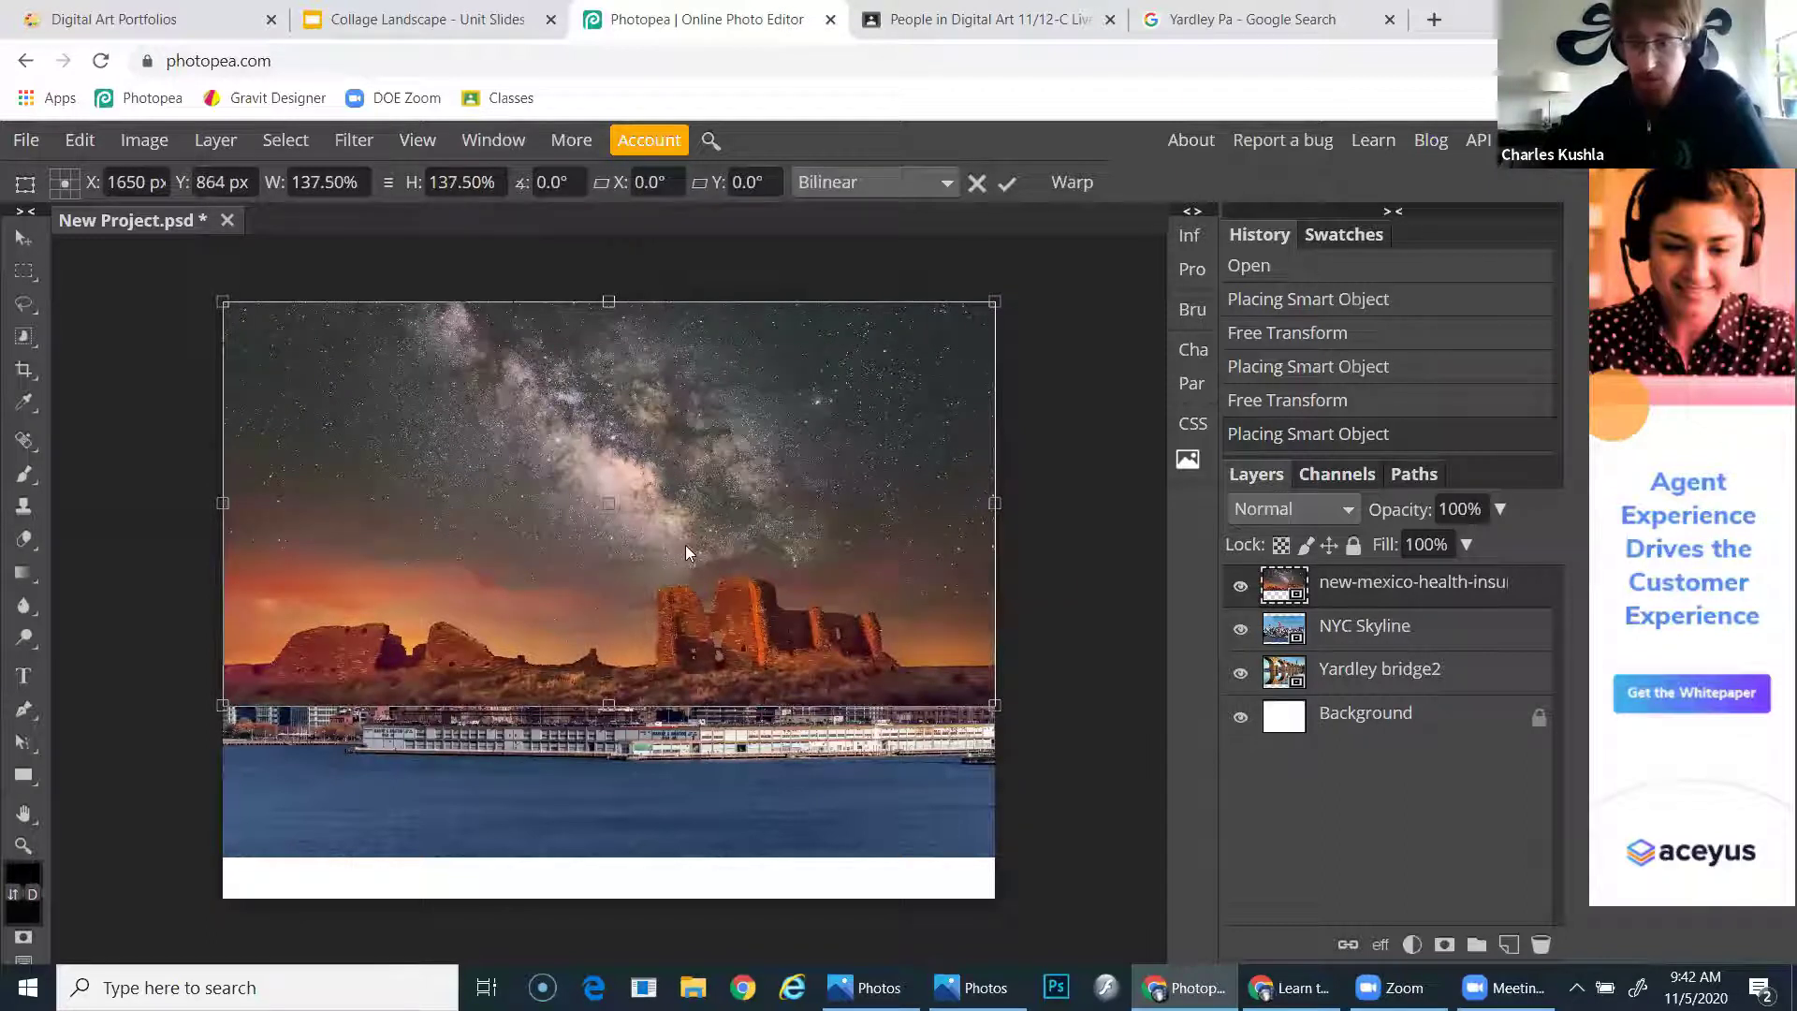
pyautogui.press('Return')
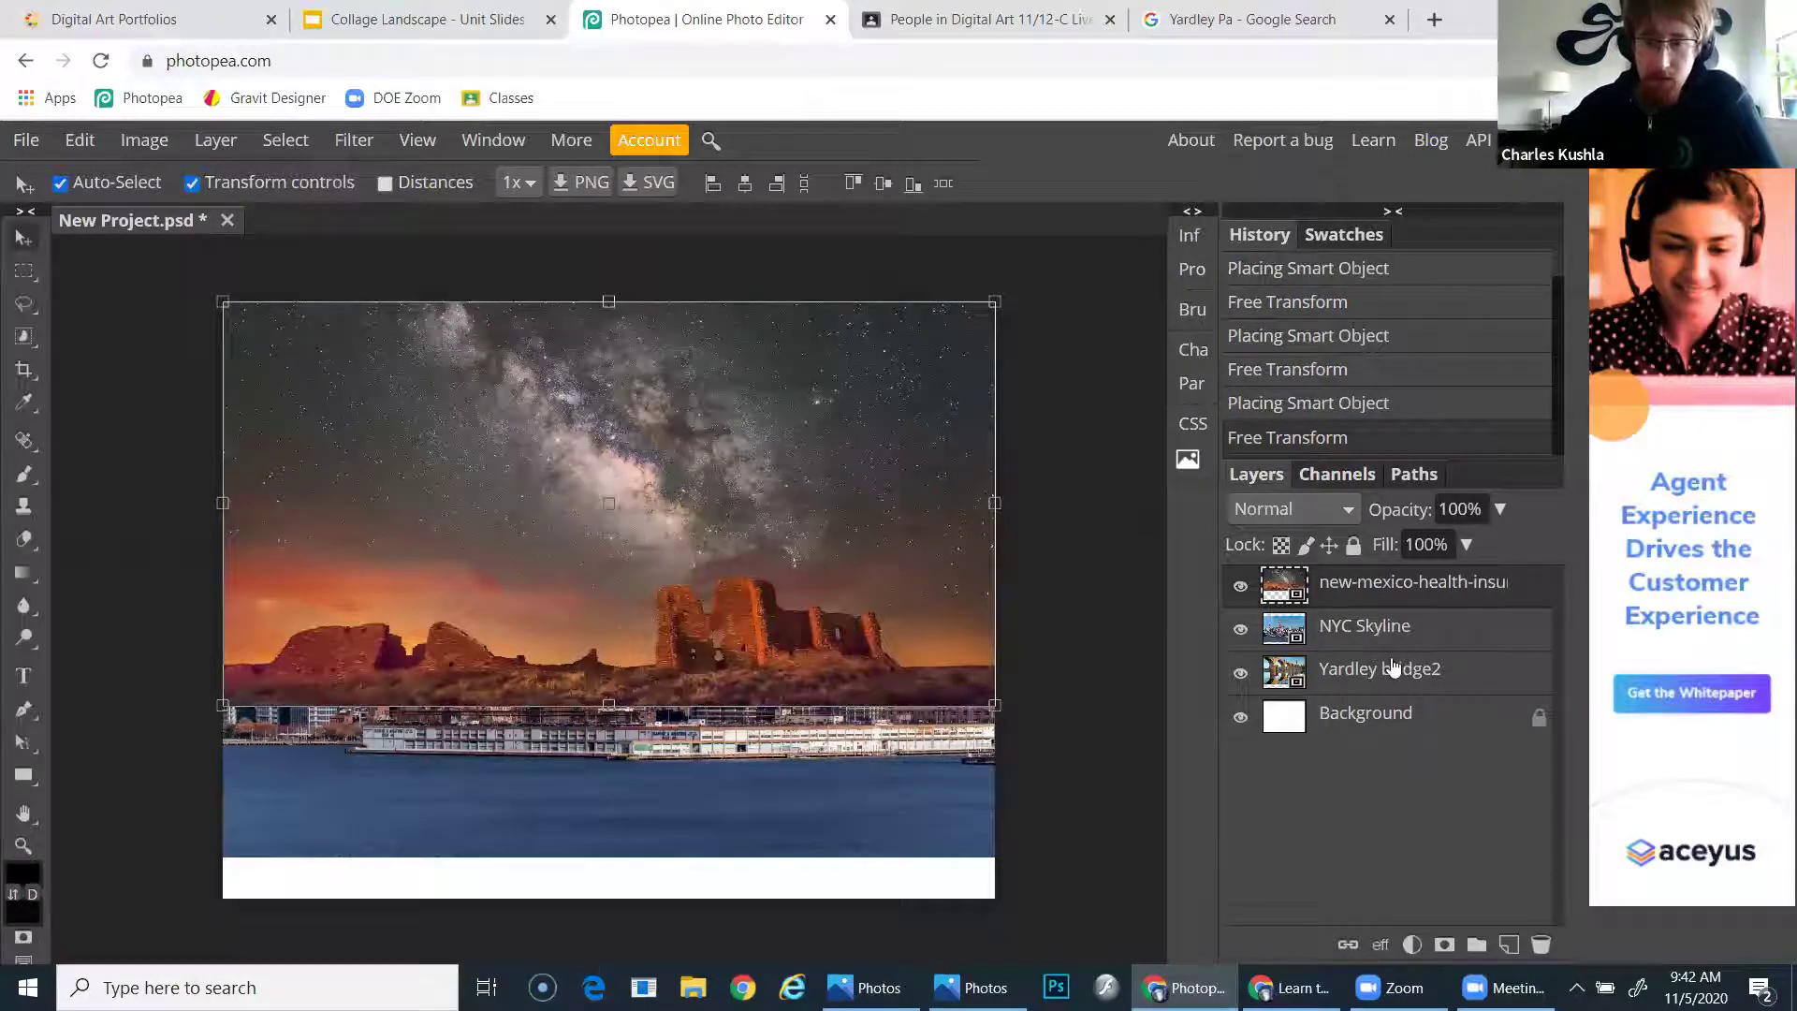
# Reorder the layers so the New Mexico image sits directly above the Background with NYC Skyline above it, and delete the Yardley bridge2 layer
pyautogui.moveTo(1366, 625); pyautogui.dragTo(1355, 687)
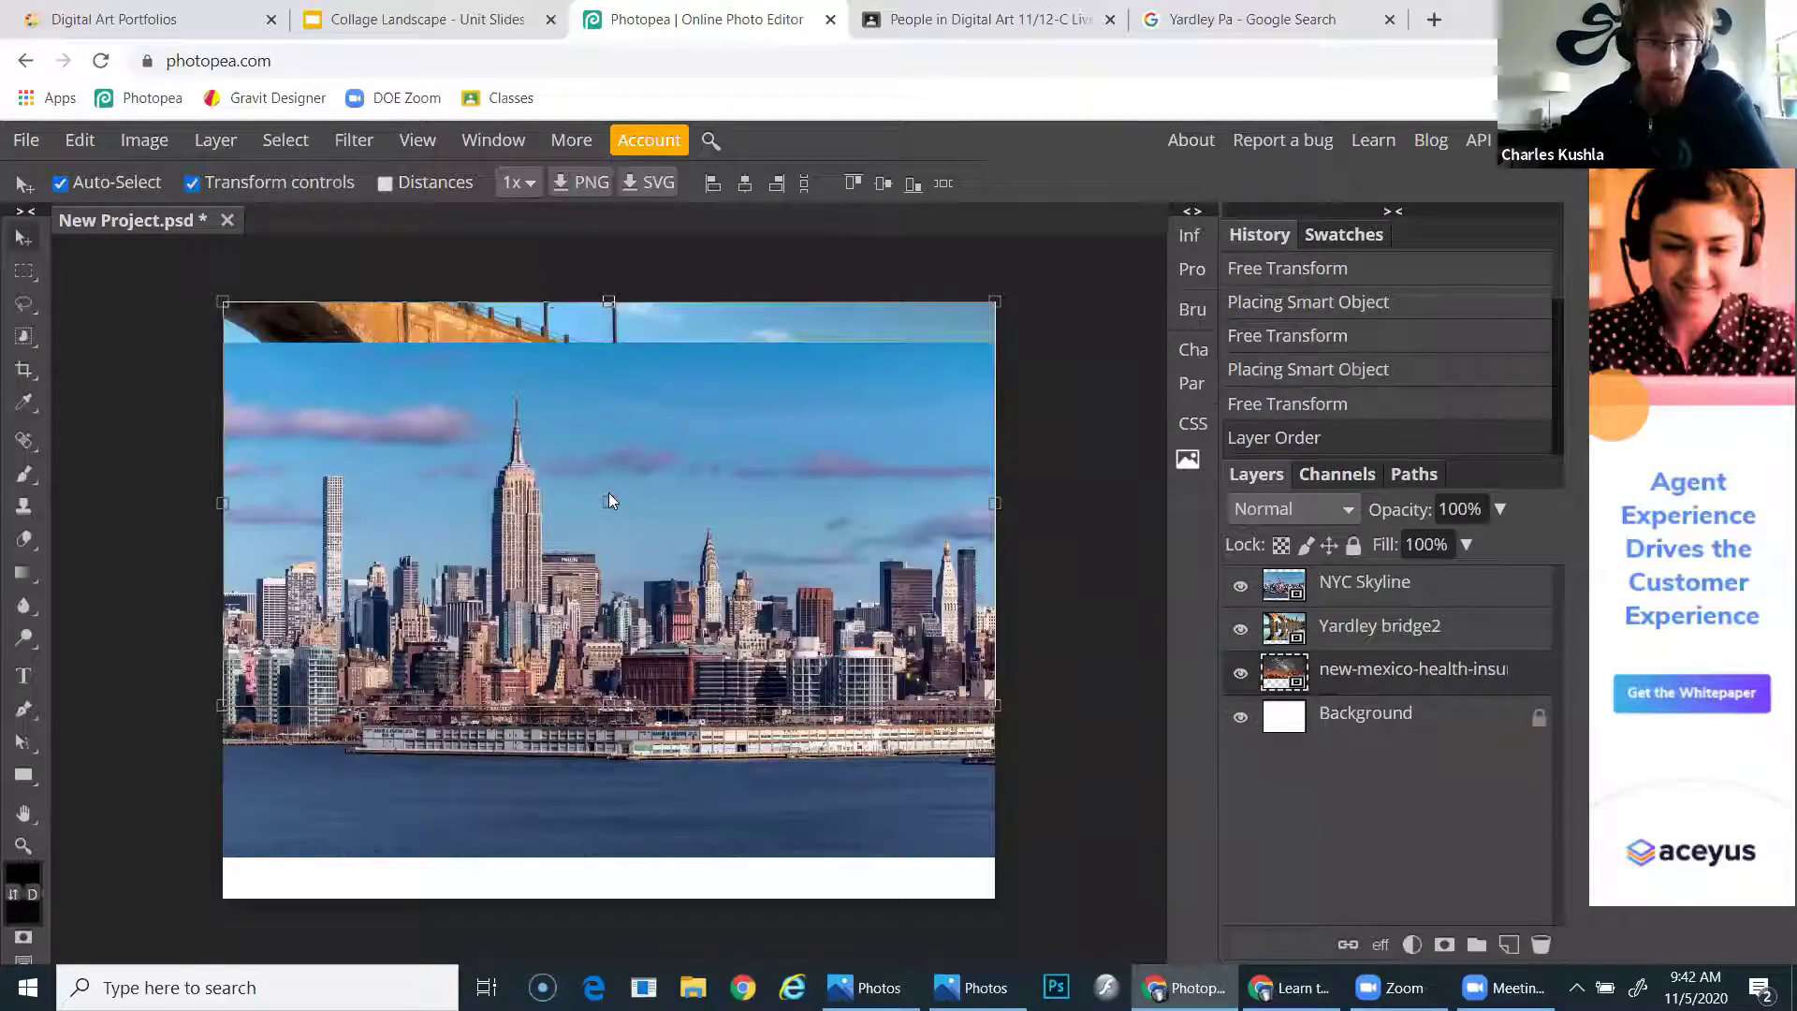
pyautogui.moveTo(1355, 588); pyautogui.dragTo(1354, 650)
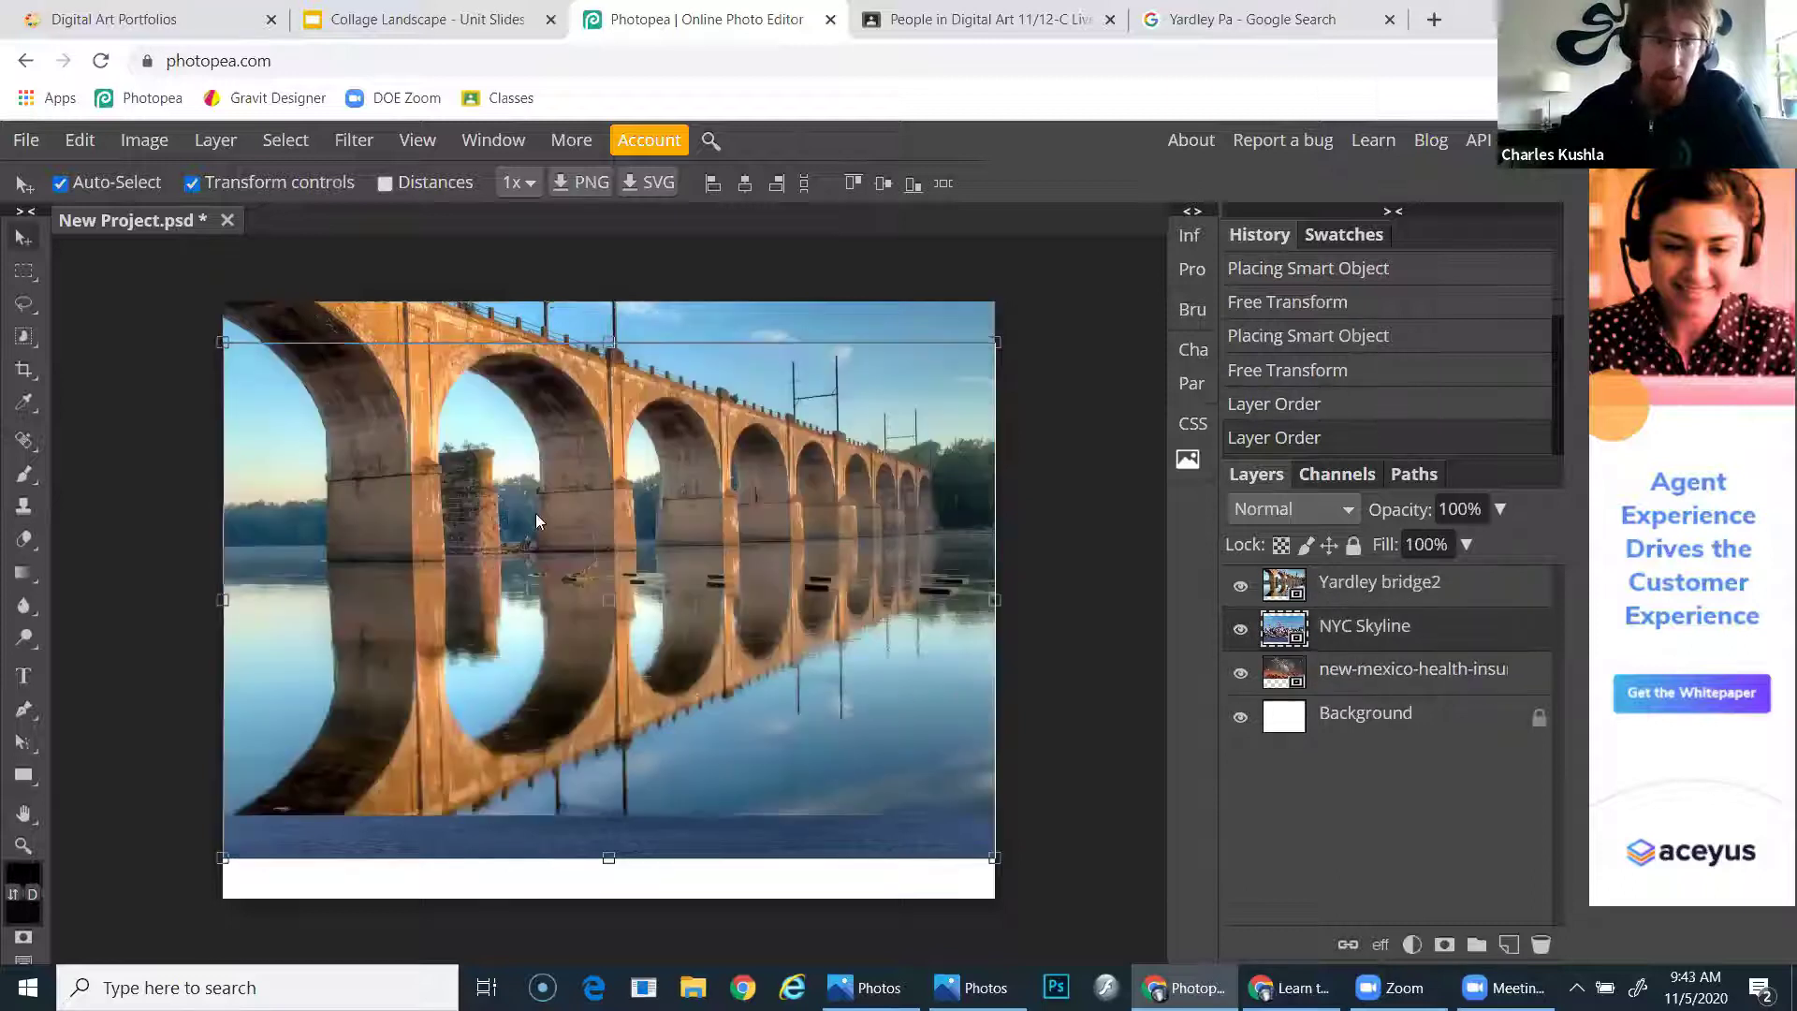
pyautogui.hotkey('ctrl', 't')
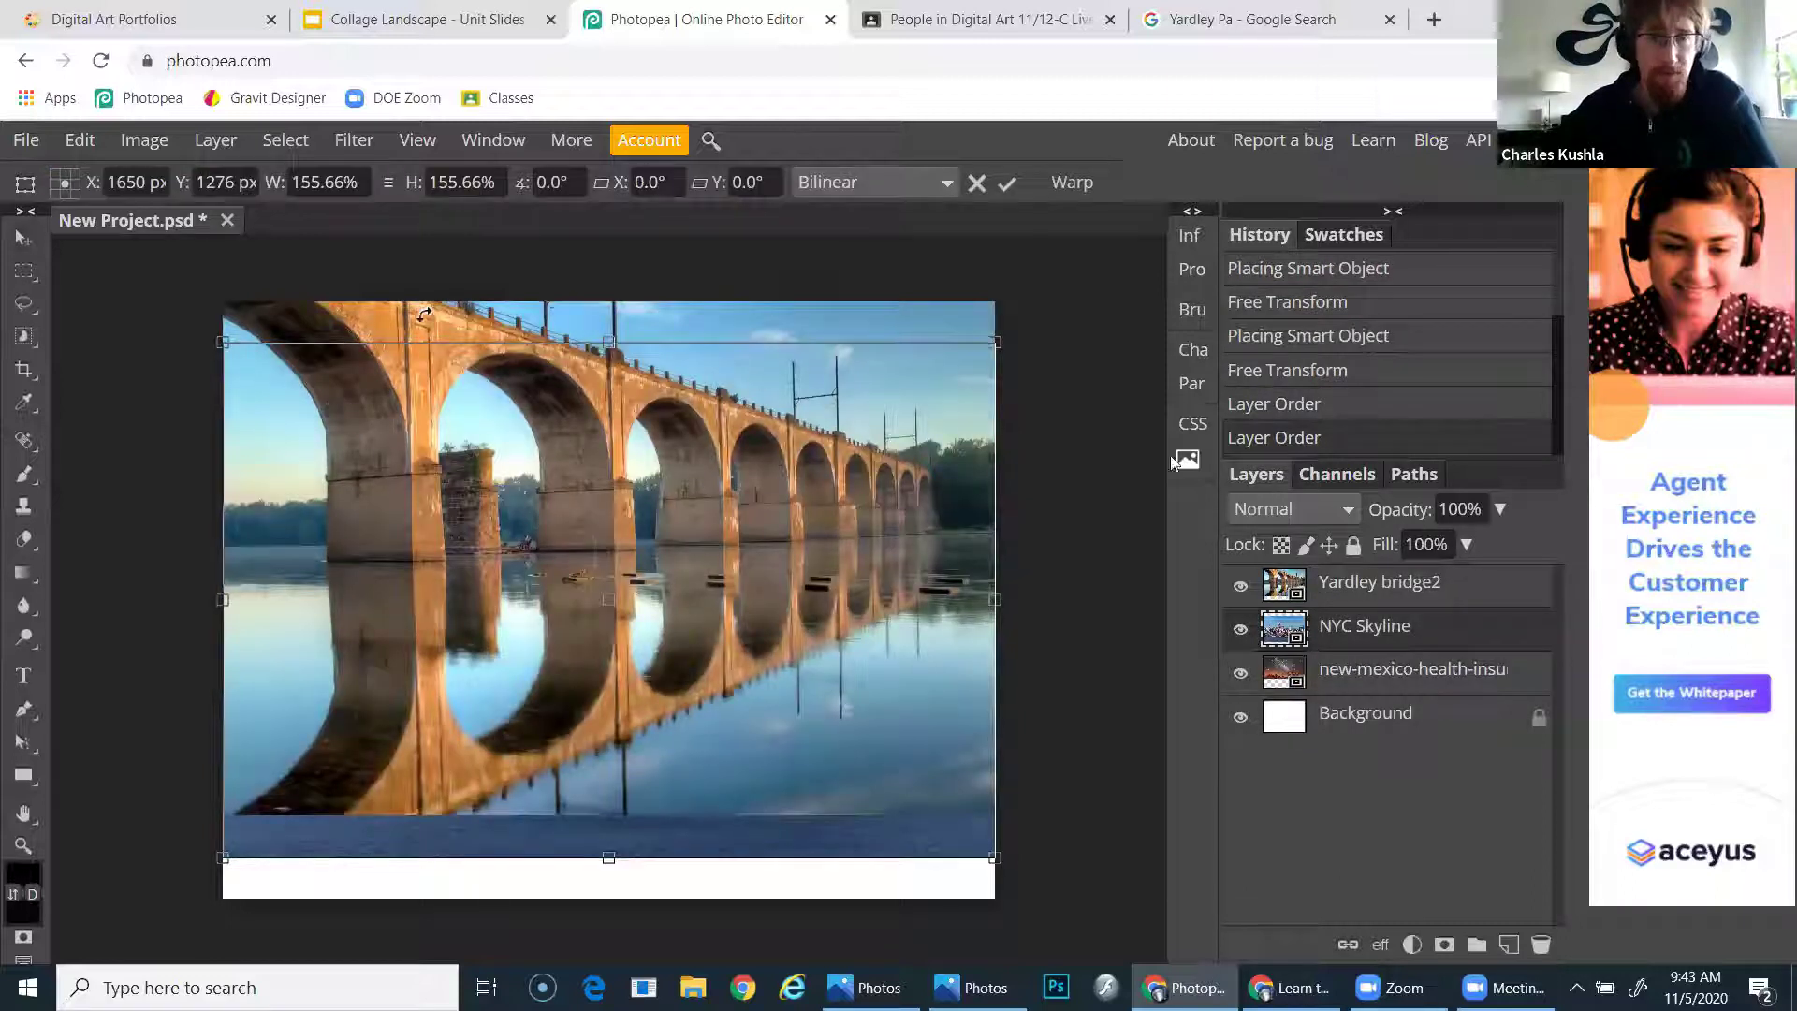
pyautogui.click(1357, 597)
pyautogui.press('Delete')
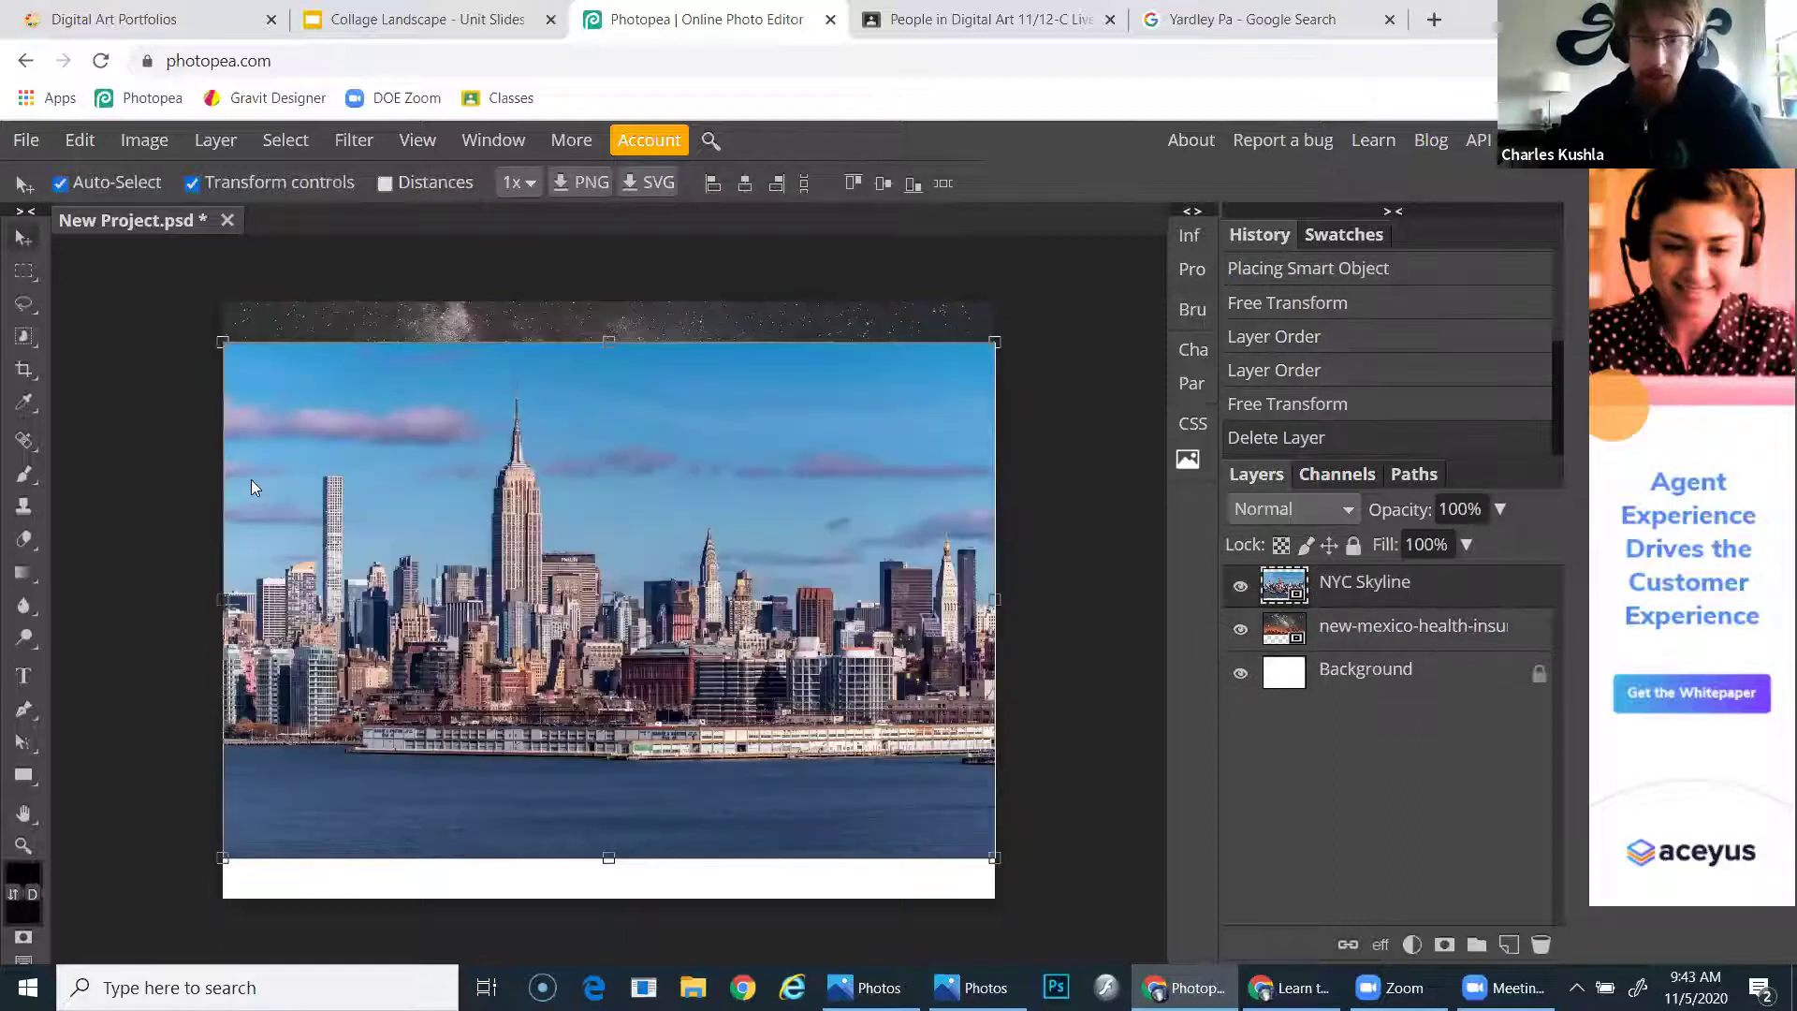
# Reposition the NYC Skyline layer vertically so only a narrow strip of the New Mexico night sky shows above it
pyautogui.moveTo(641, 517); pyautogui.dragTo(644, 887)
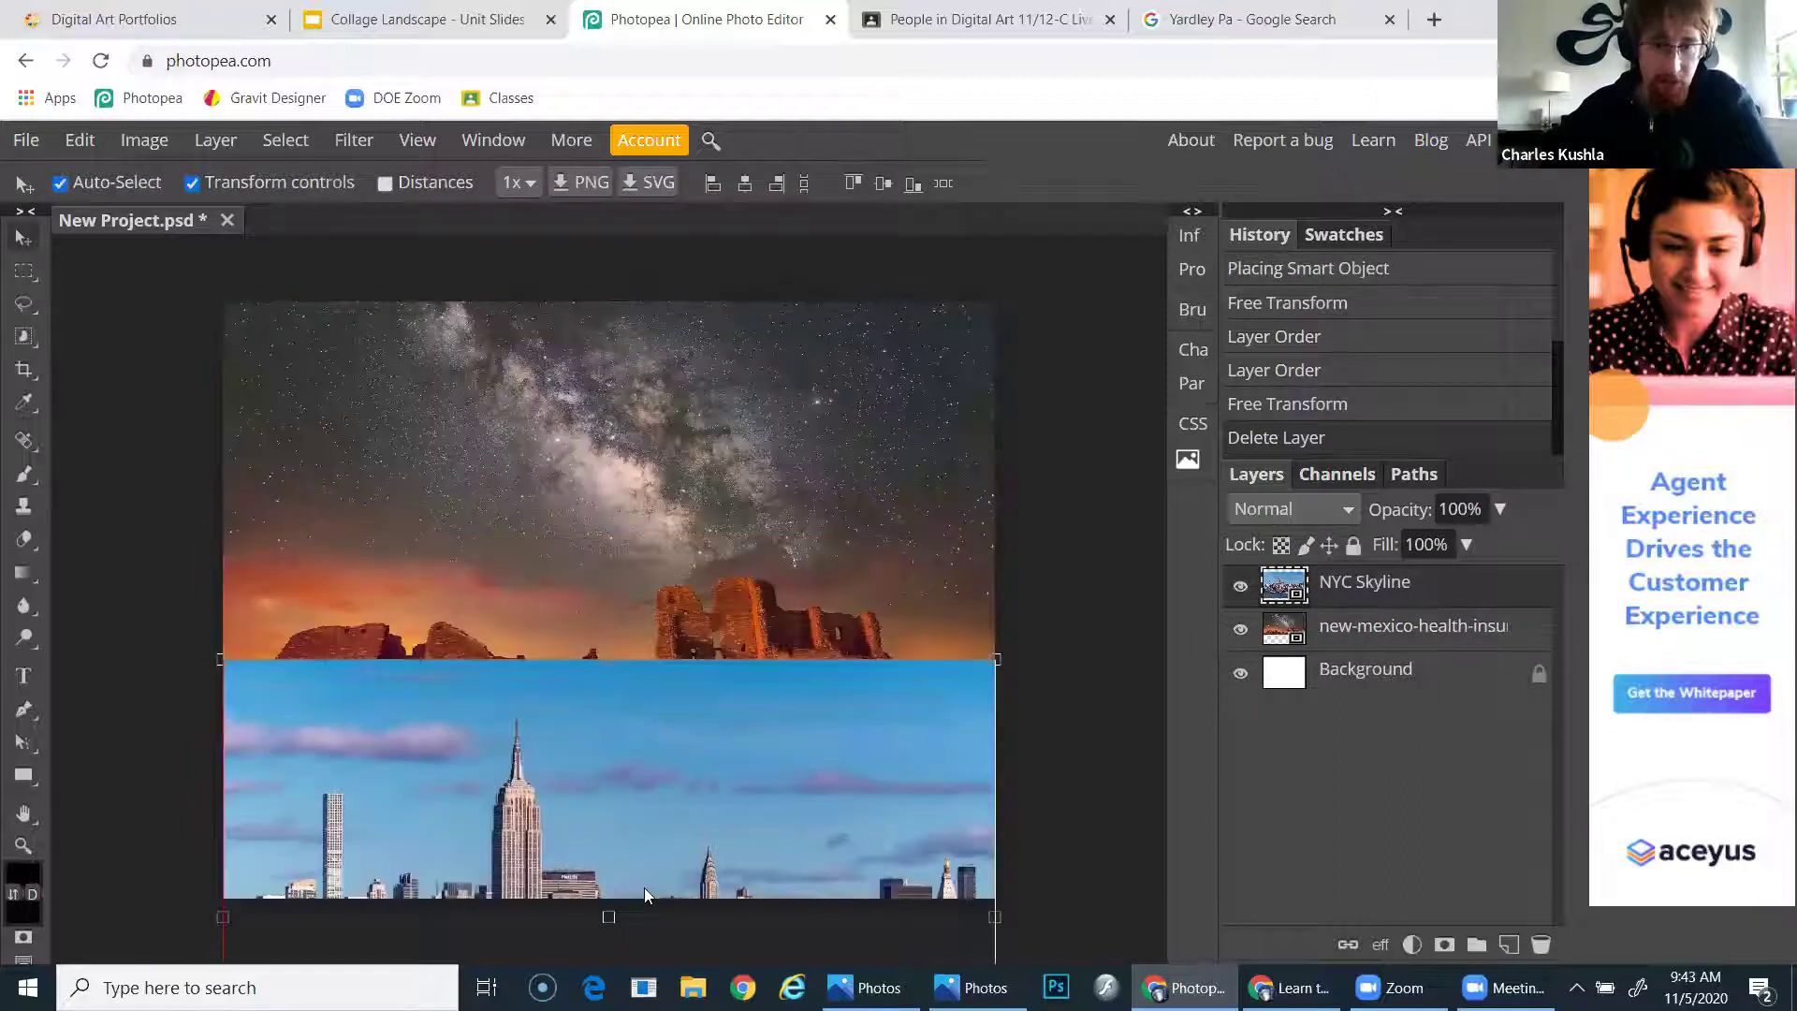
pyautogui.moveTo(662, 821); pyautogui.dragTo(637, 533)
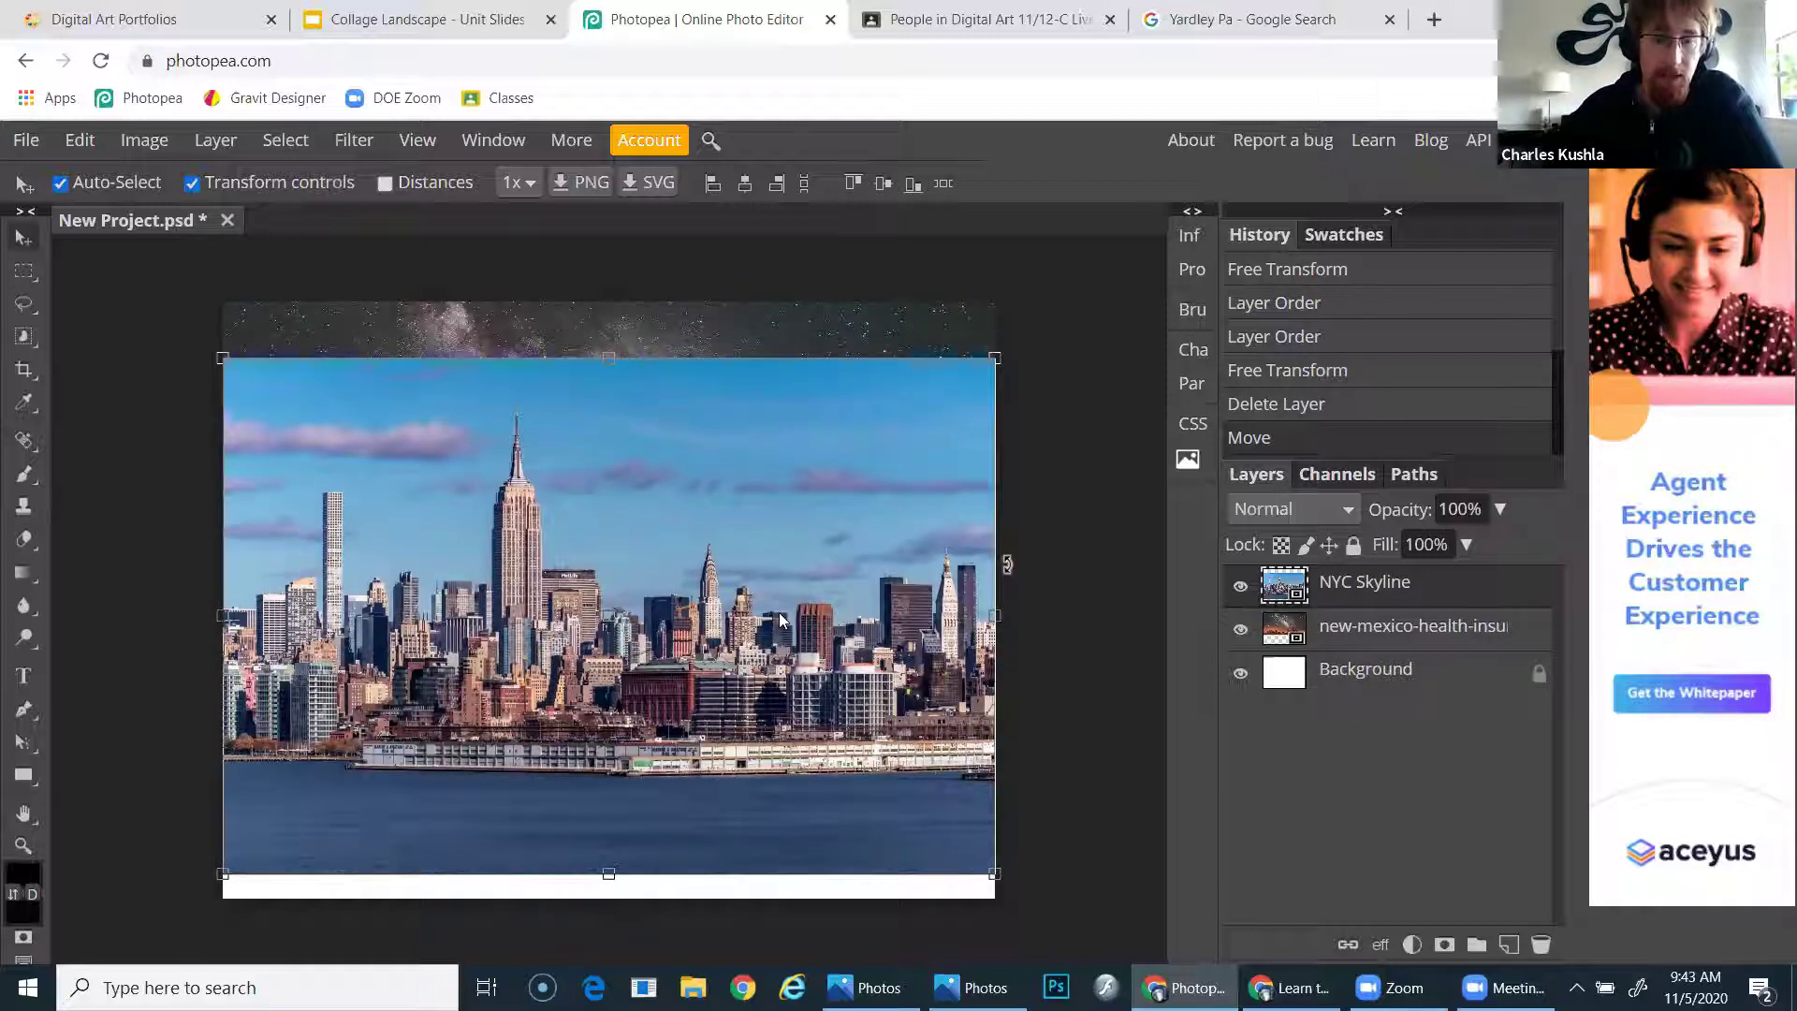
pyautogui.press('Up')
pyautogui.press('Up')
pyautogui.press('Up')
pyautogui.press('Up')
pyautogui.press('Up')
pyautogui.press('Up')
pyautogui.press('Up')
pyautogui.press('Up')
pyautogui.press('Up')
pyautogui.press('Up')
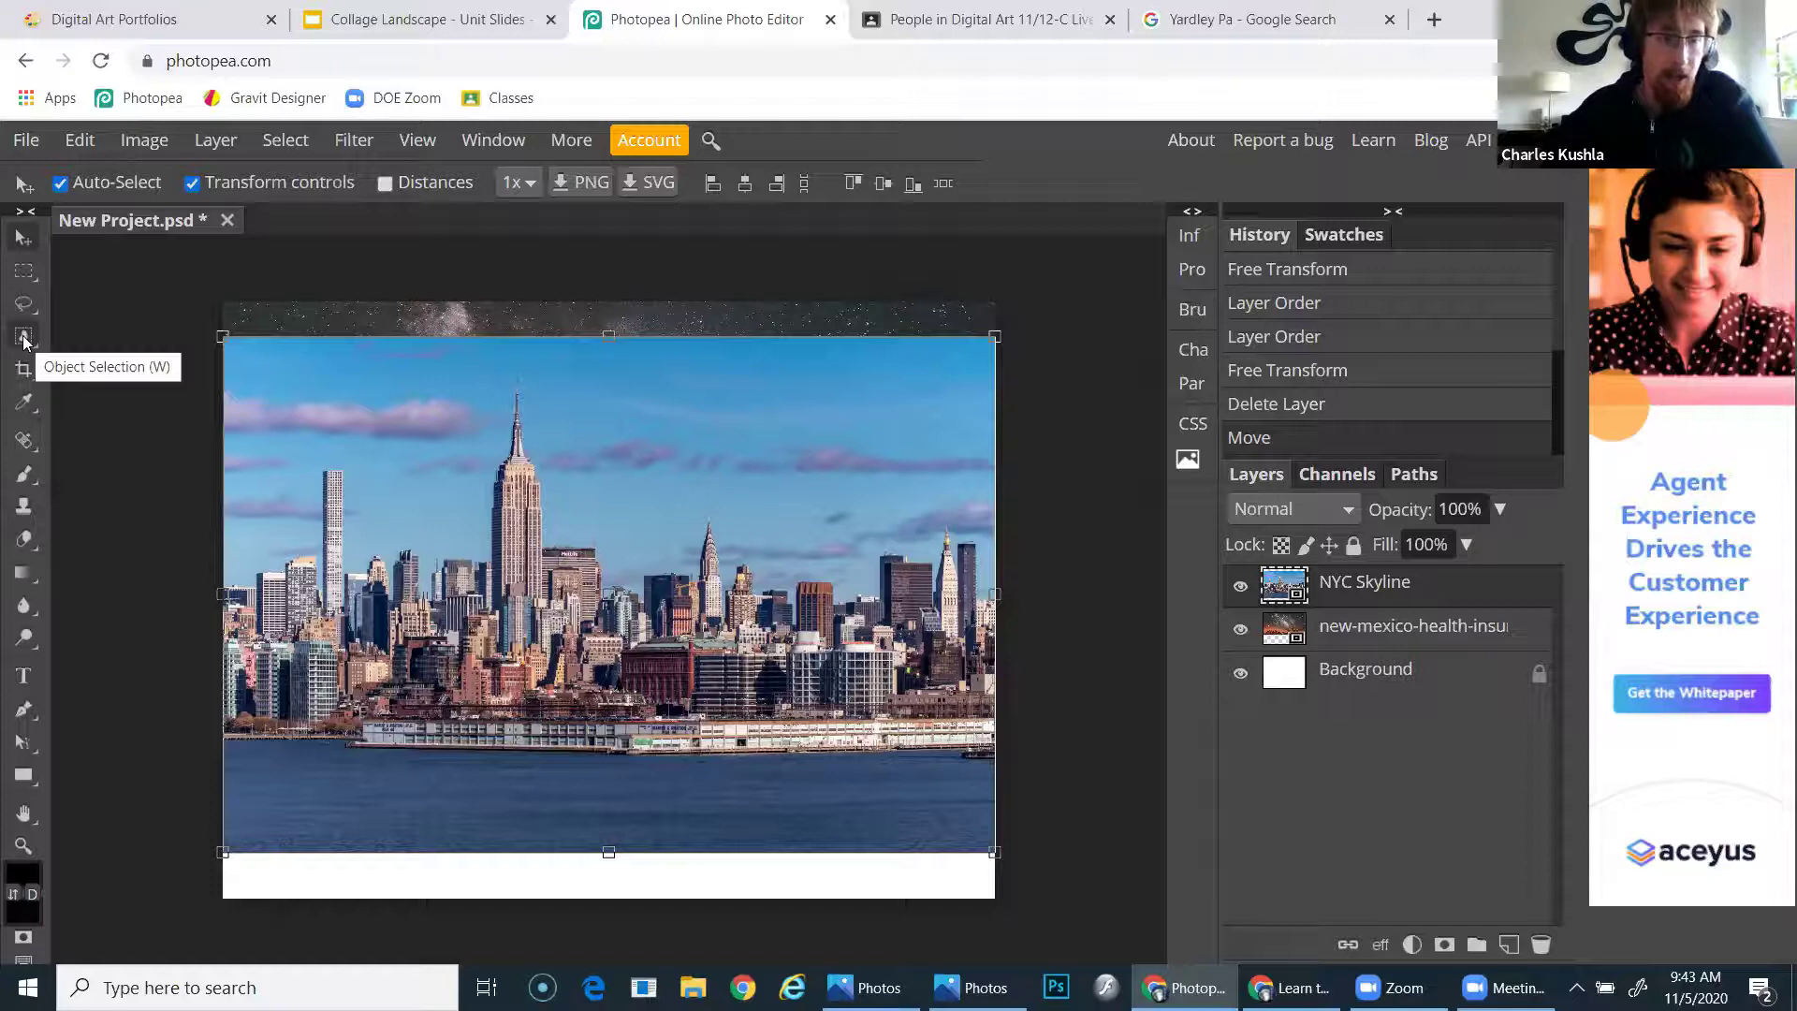
# Try to select the city skyline with the Object Selection tool, and undo that selection
pyautogui.click(23, 339)
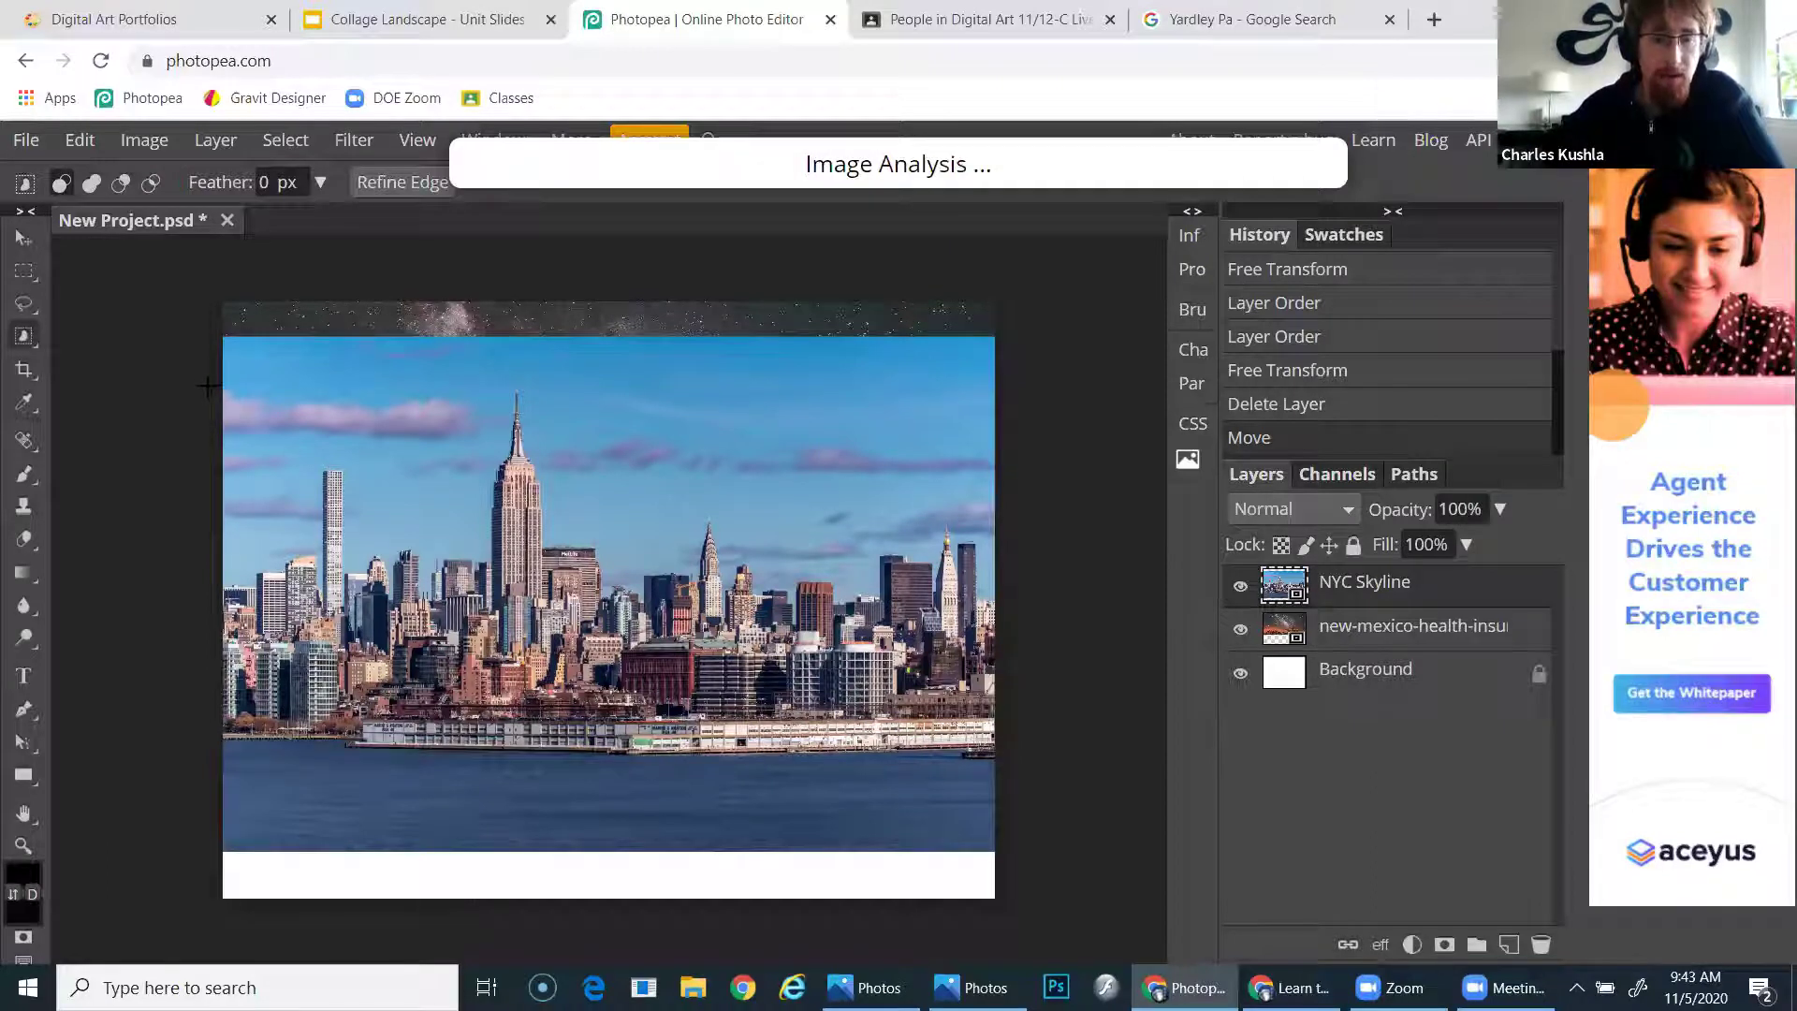
pyautogui.moveTo(208, 385); pyautogui.dragTo(1083, 866)
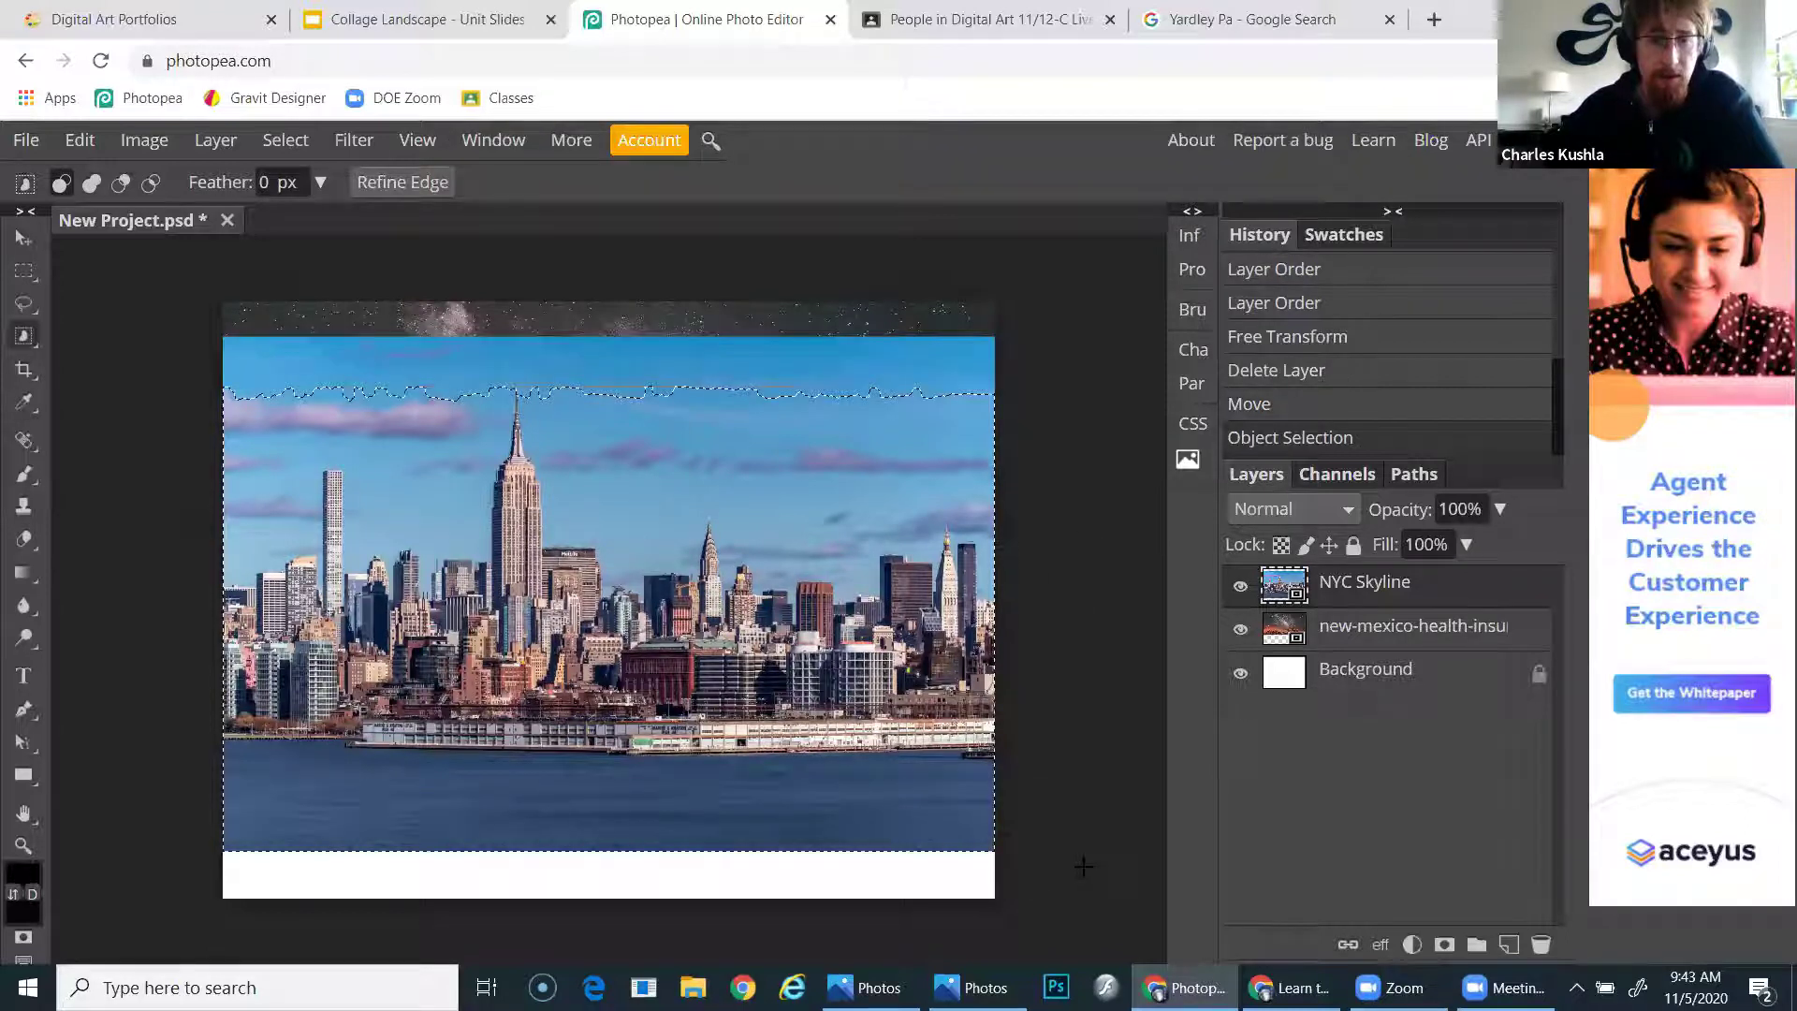
pyautogui.hotkey('ctrl', 'z')
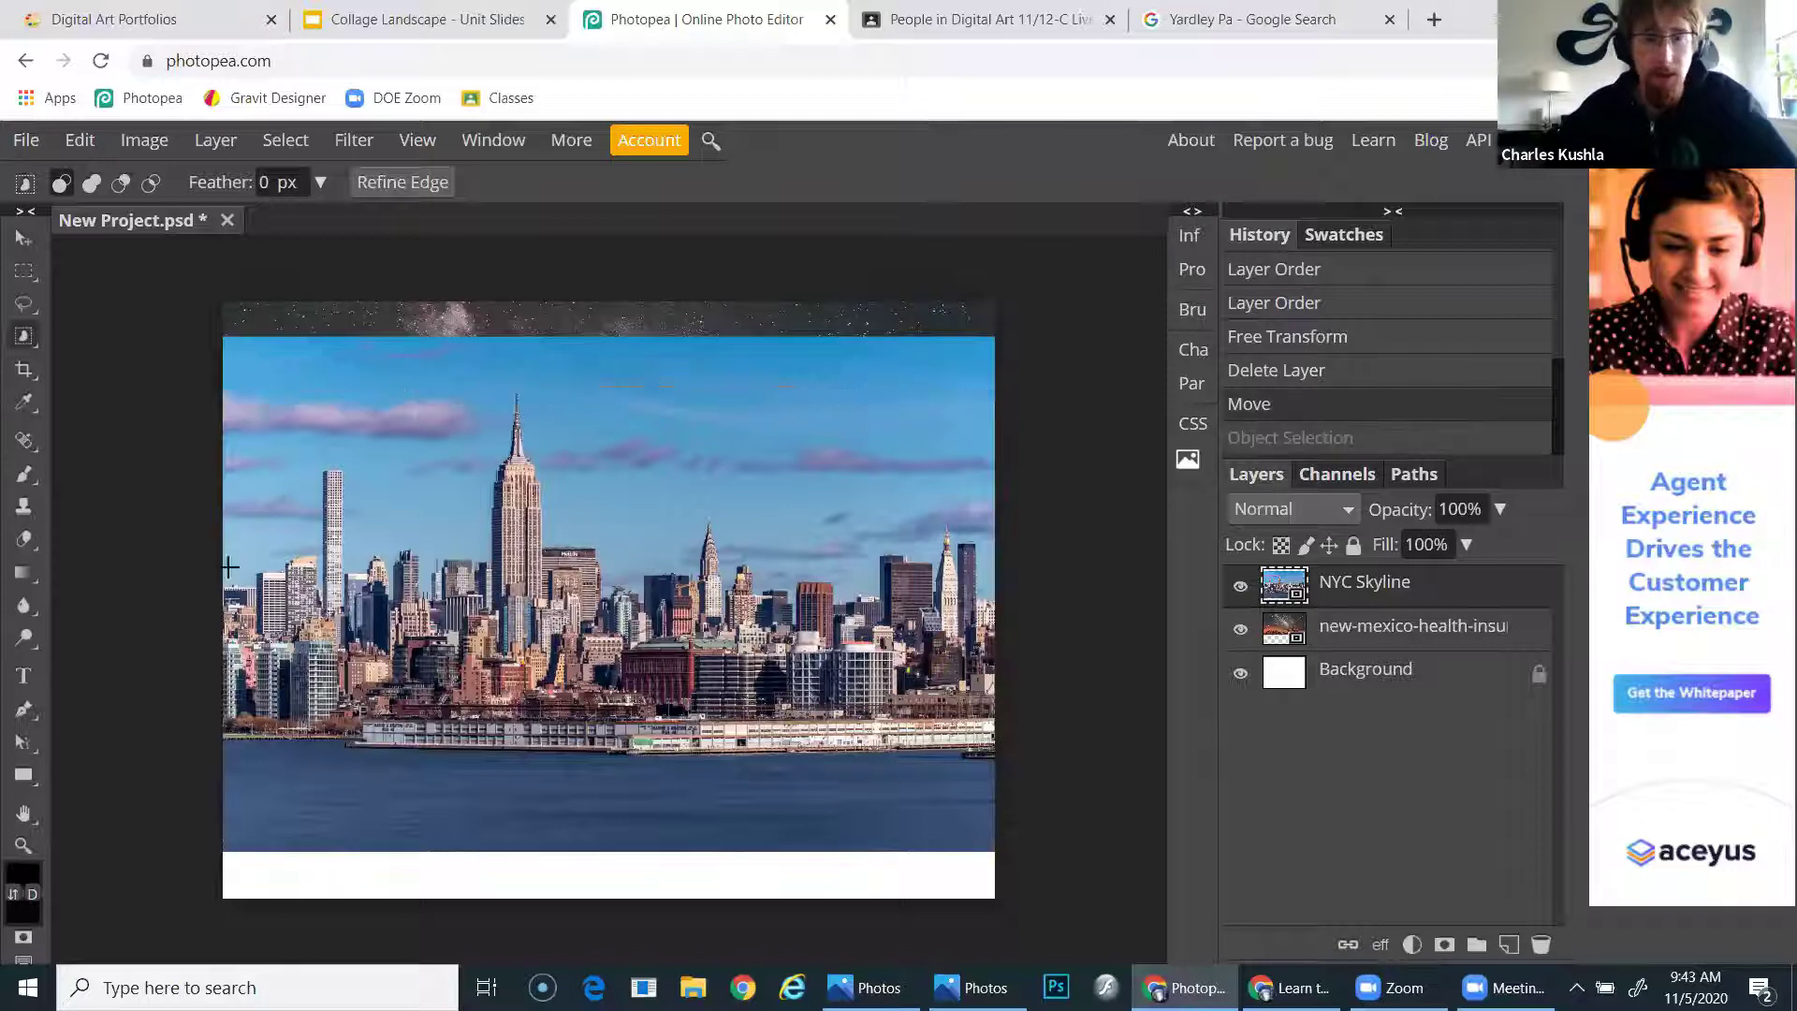
# Switch to the Quick Selection tool and rasterize the NYC Skyline smart object
pyautogui.rightClick(34, 335)
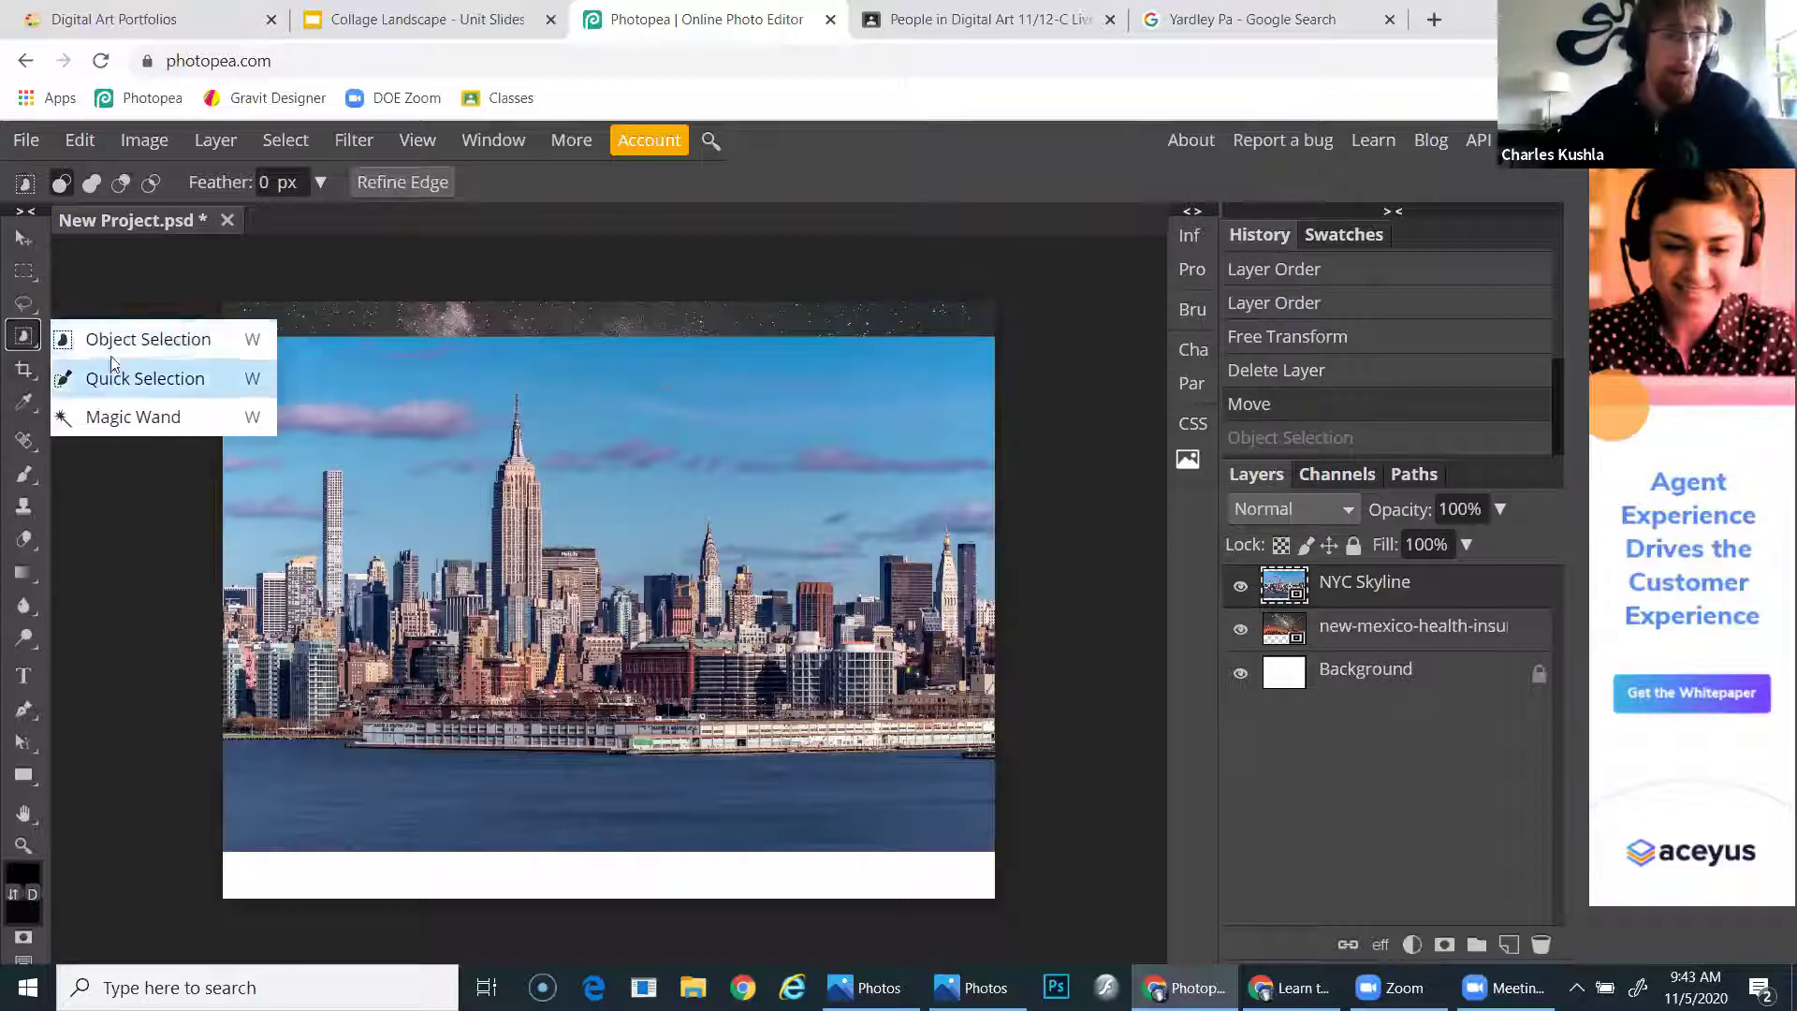
pyautogui.click(163, 379)
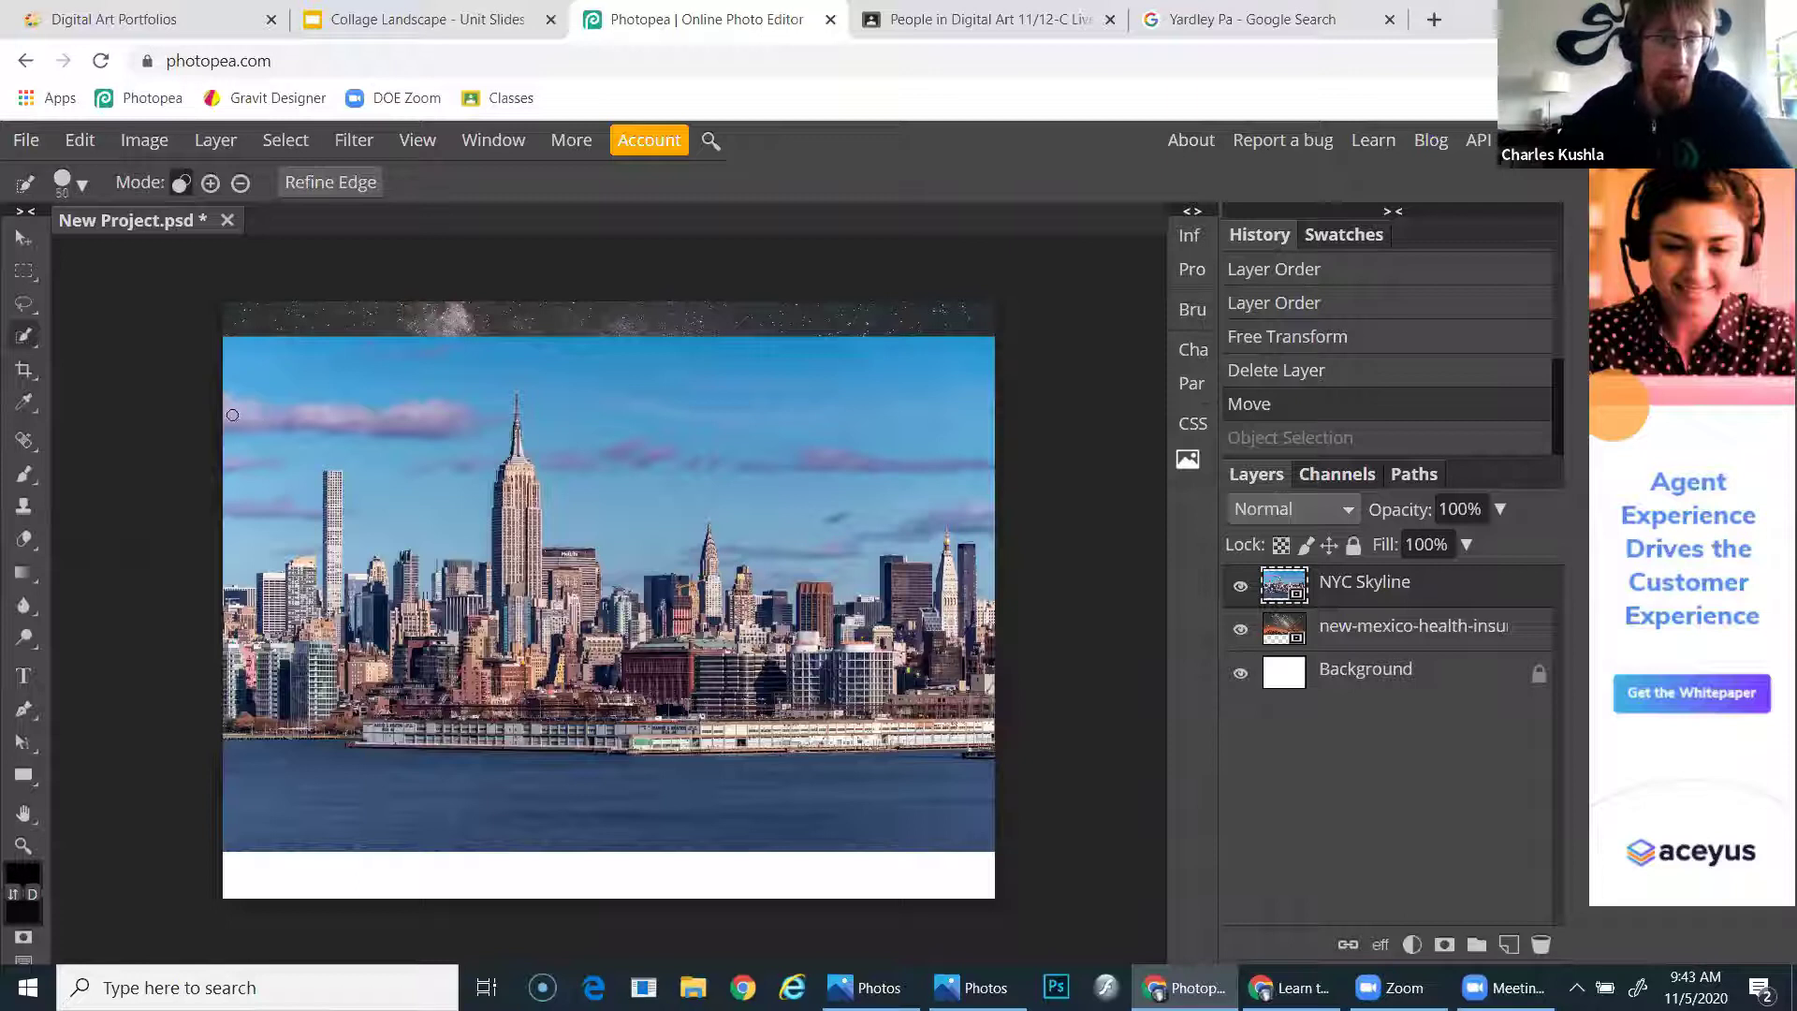
pyautogui.click(232, 415)
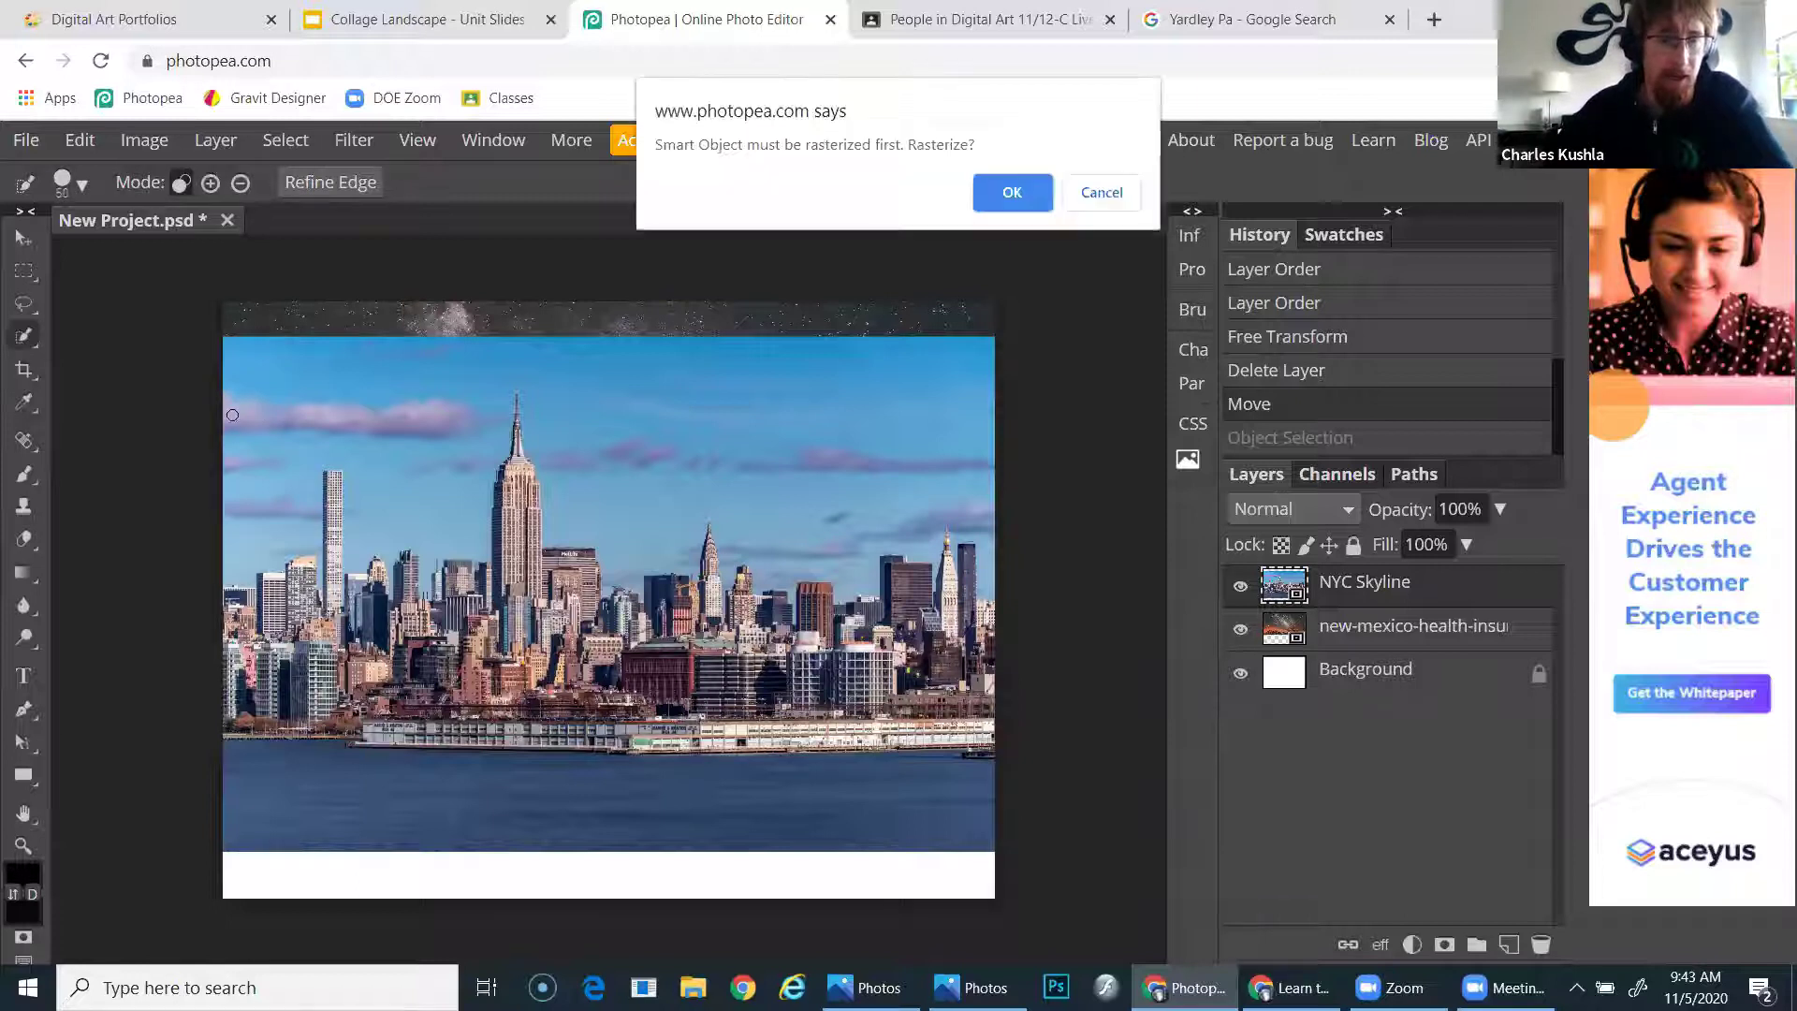
pyautogui.click(1012, 193)
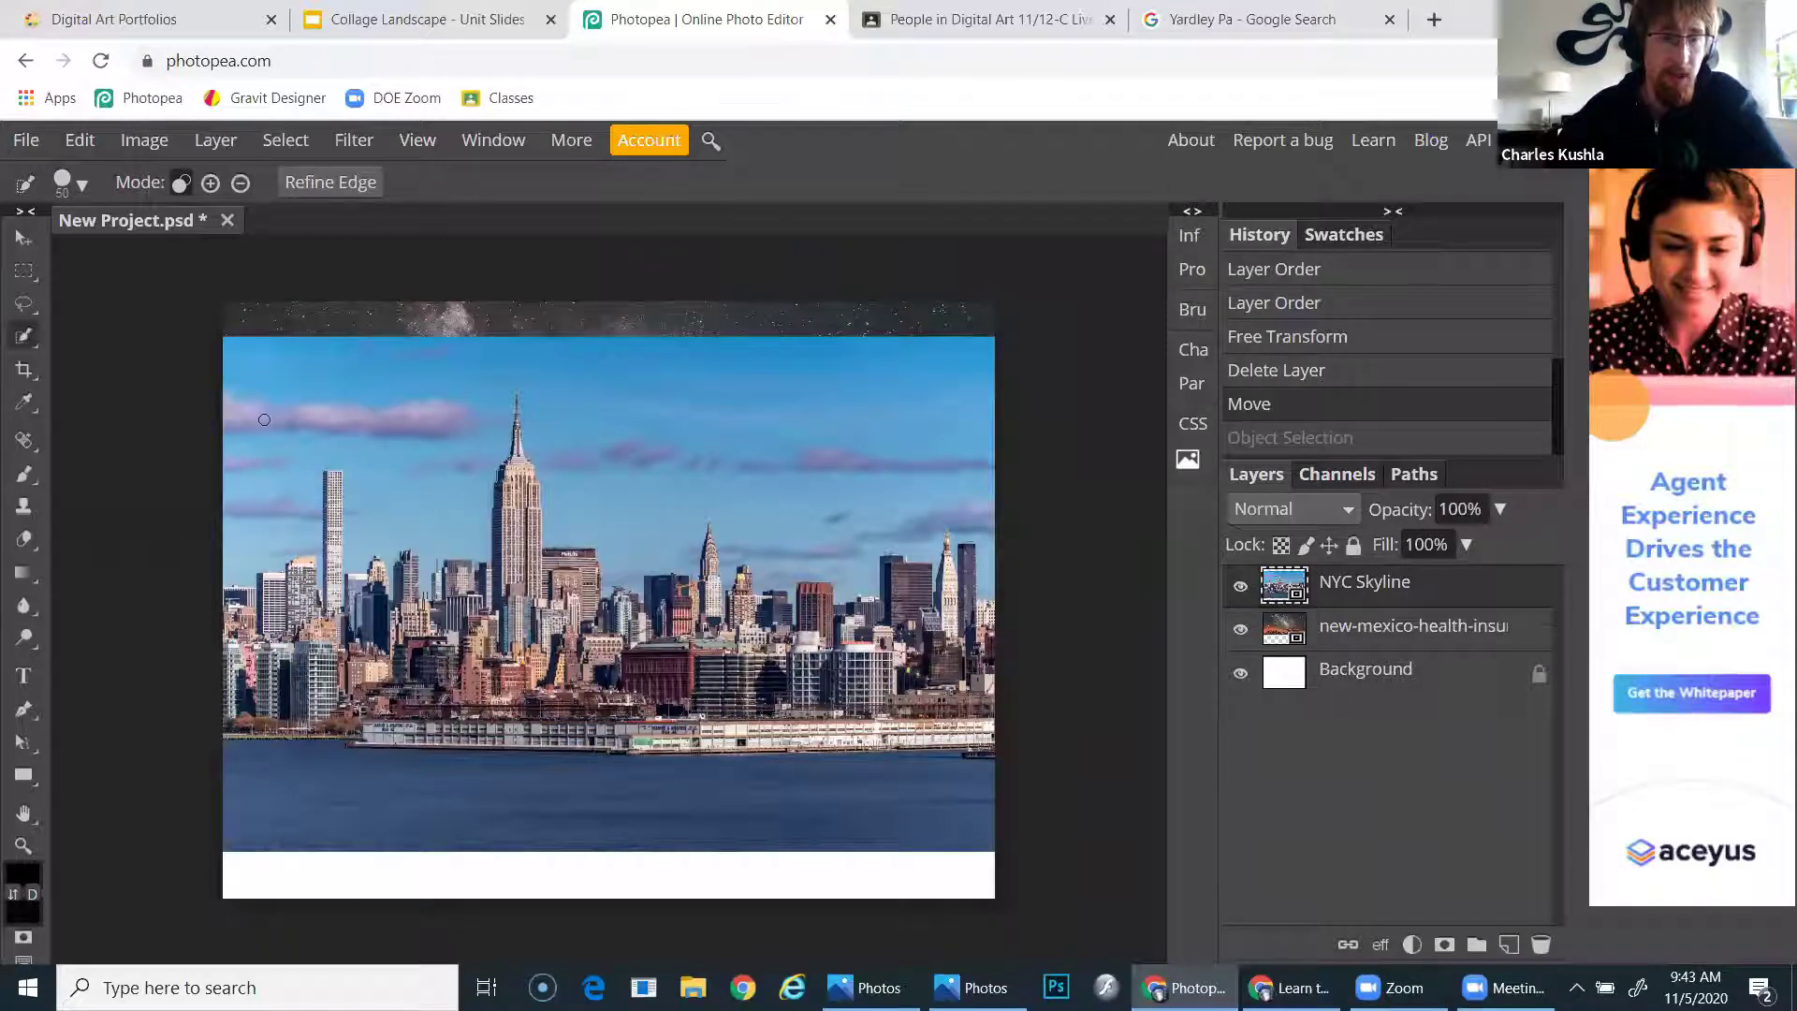
# Try to select the blue sky above the buildings with Quick Selection strokes, and undo the selection
pyautogui.moveTo(261, 419)
pyautogui.mouseDown()
pyautogui.moveTo(411, 401)
pyautogui.moveTo(534, 351)
pyautogui.mouseUp()
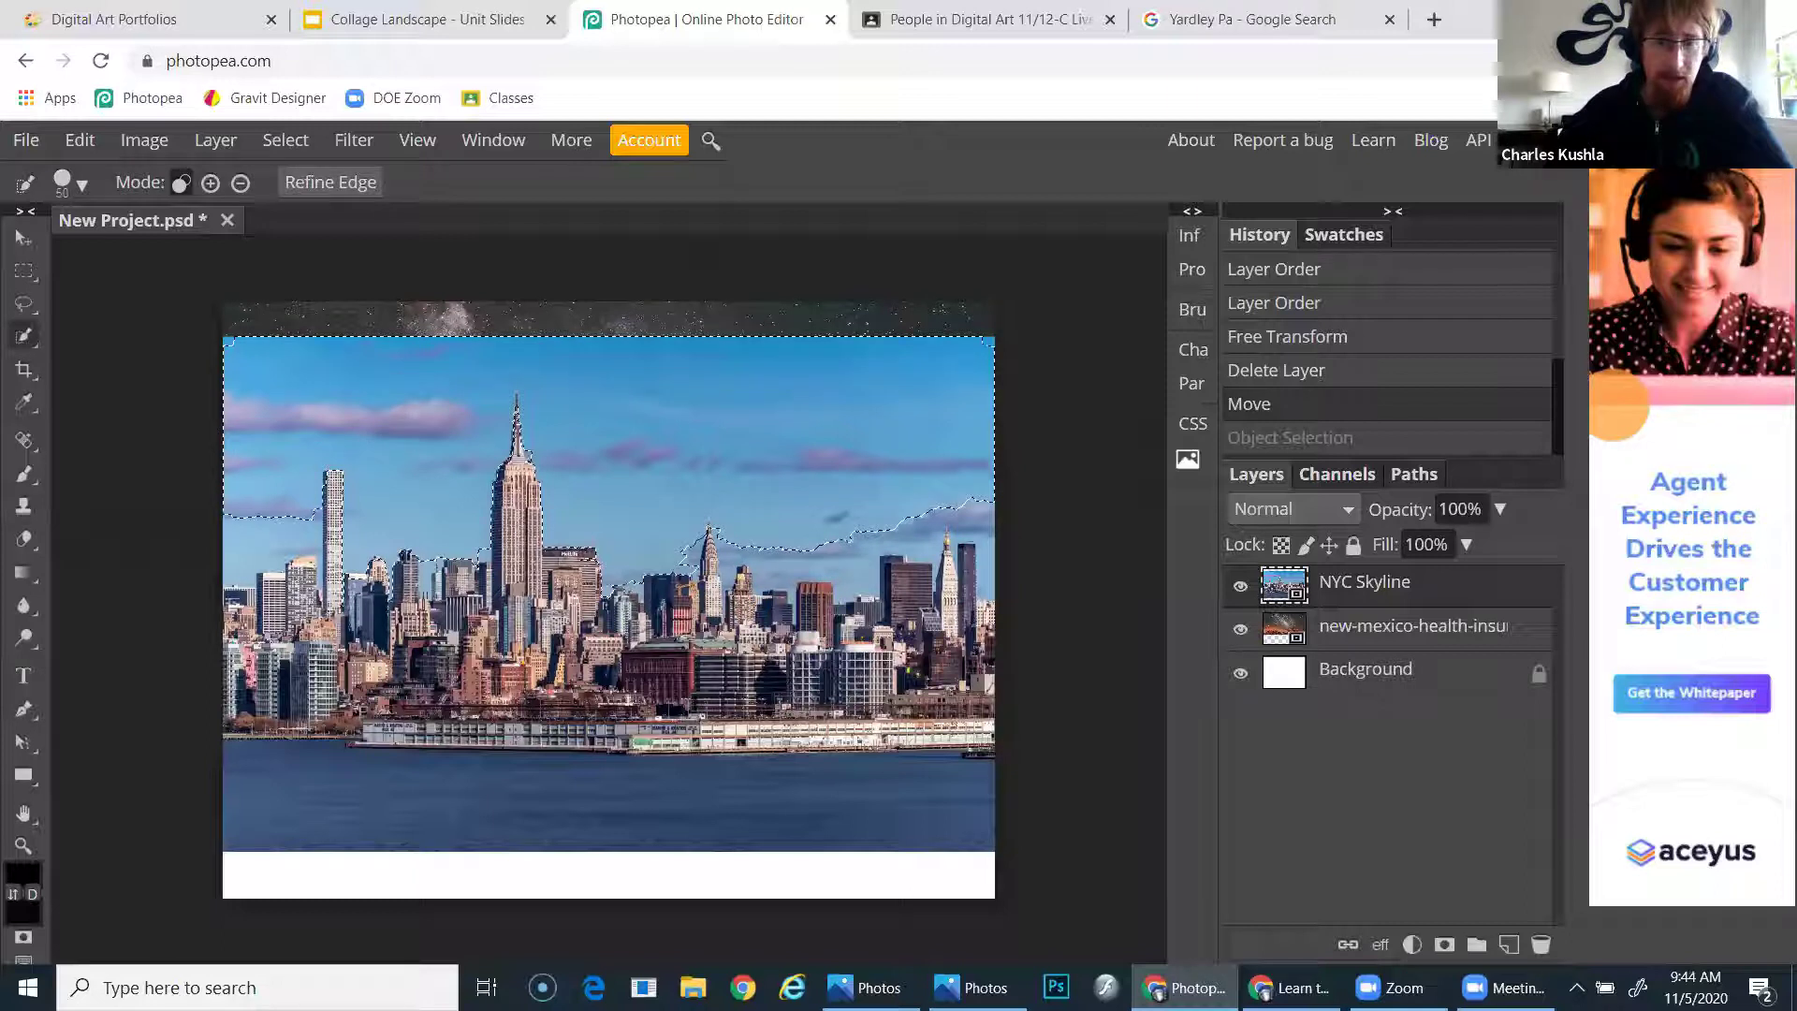
pyautogui.moveTo(758, 351); pyautogui.dragTo(823, 572)
pyautogui.hotkey('ctrl', 'z')
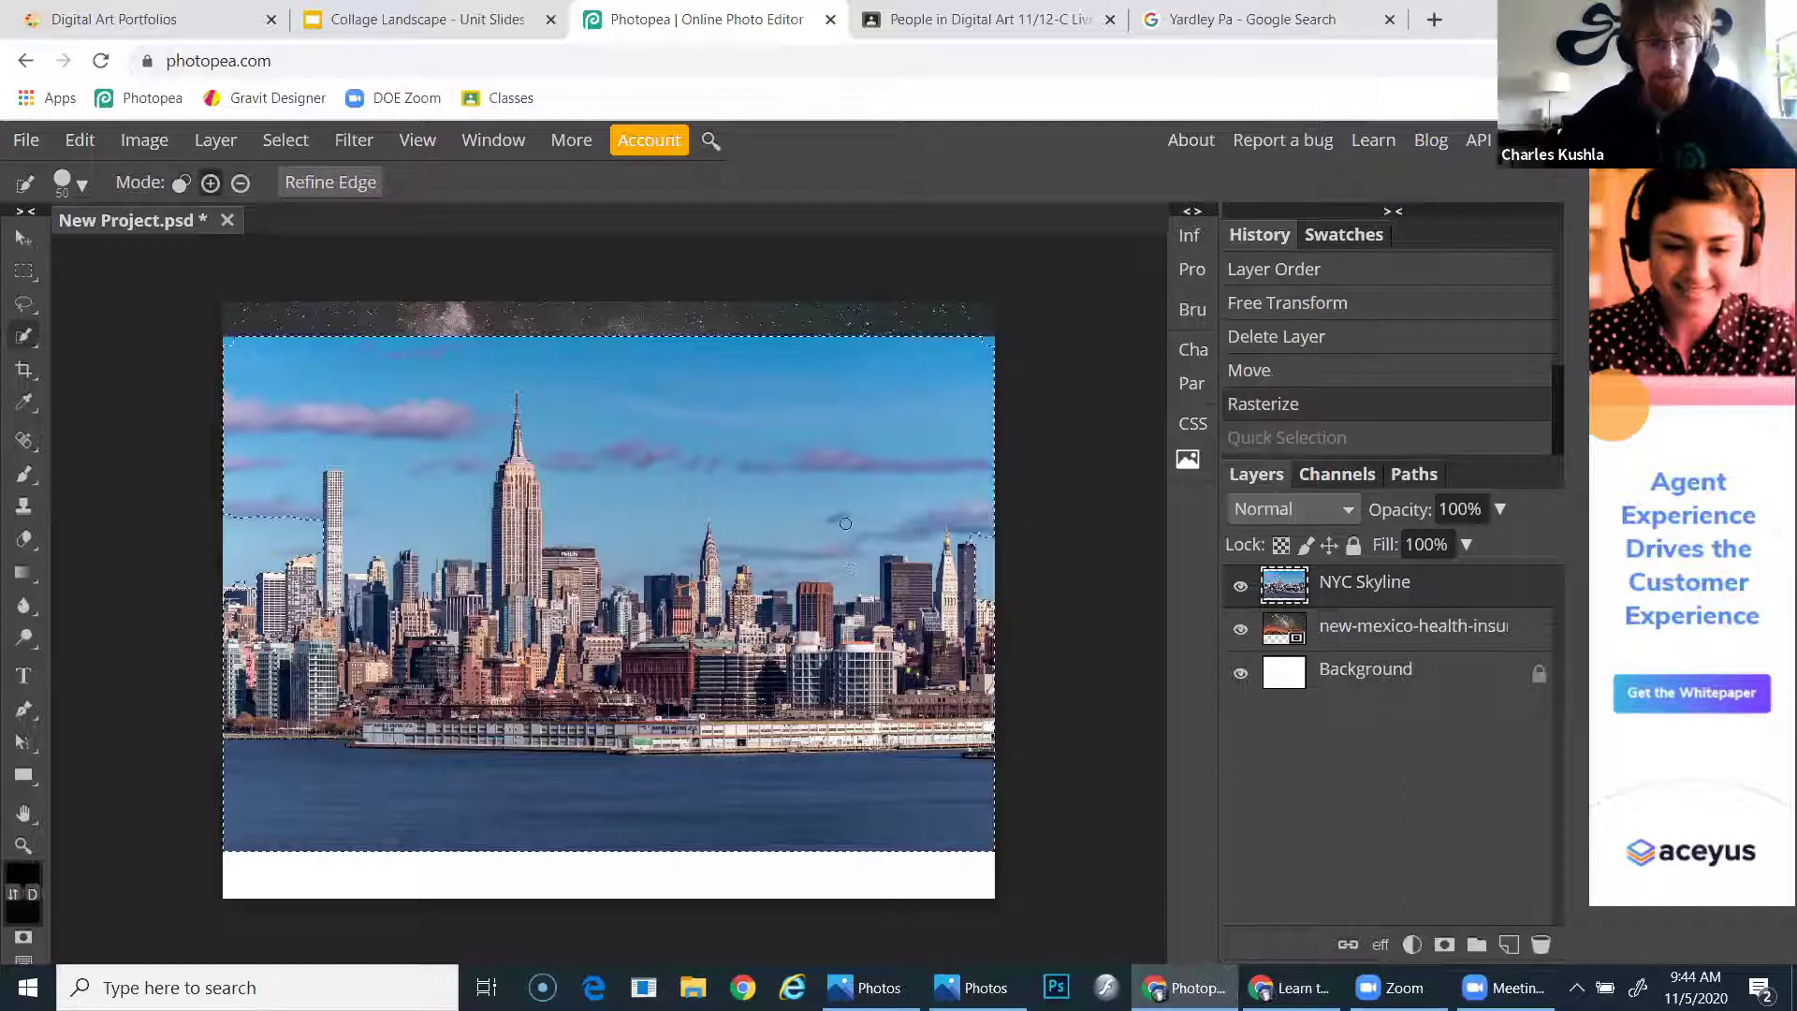
# Quick-select the blue sky above the buildings on the NYC Skyline layer, extending the selection to the area beside the tall thin tower
pyautogui.scroll(2, 659, 529)
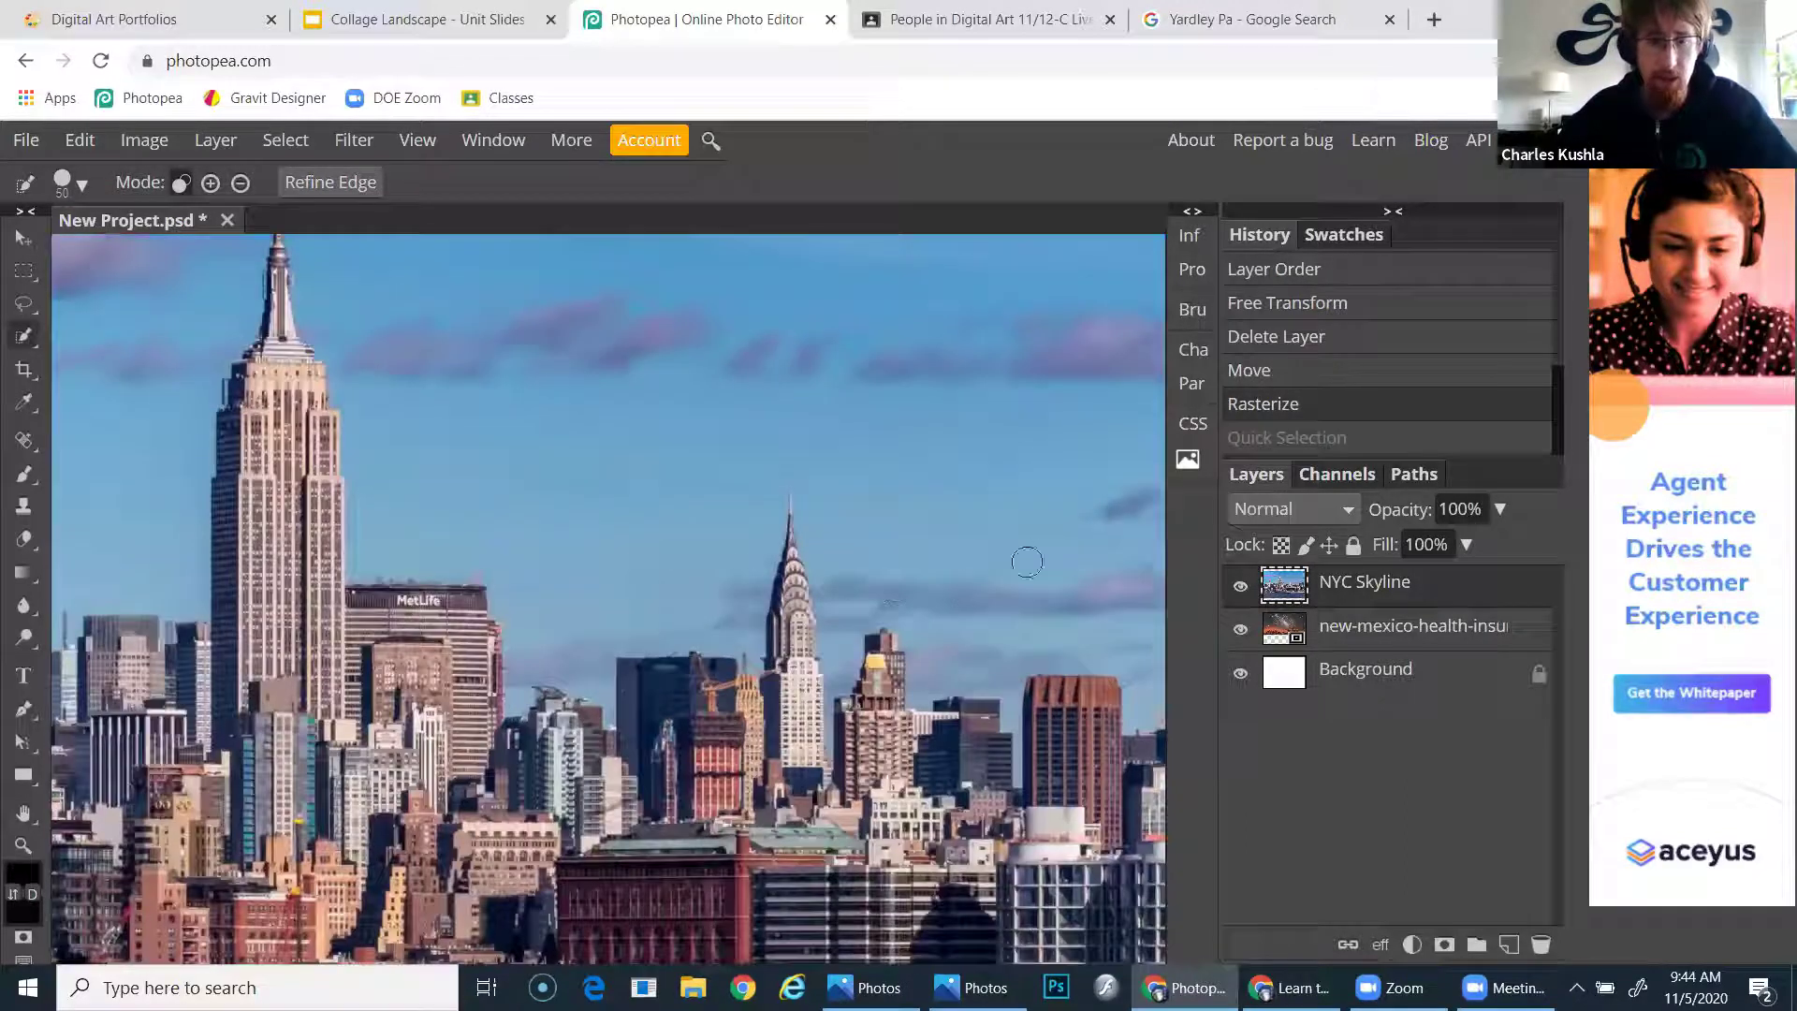
pyautogui.moveTo(1042, 549); pyautogui.dragTo(646, 409)
pyautogui.moveTo(690, 516); pyautogui.dragTo(913, 614)
pyautogui.click(132, 601)
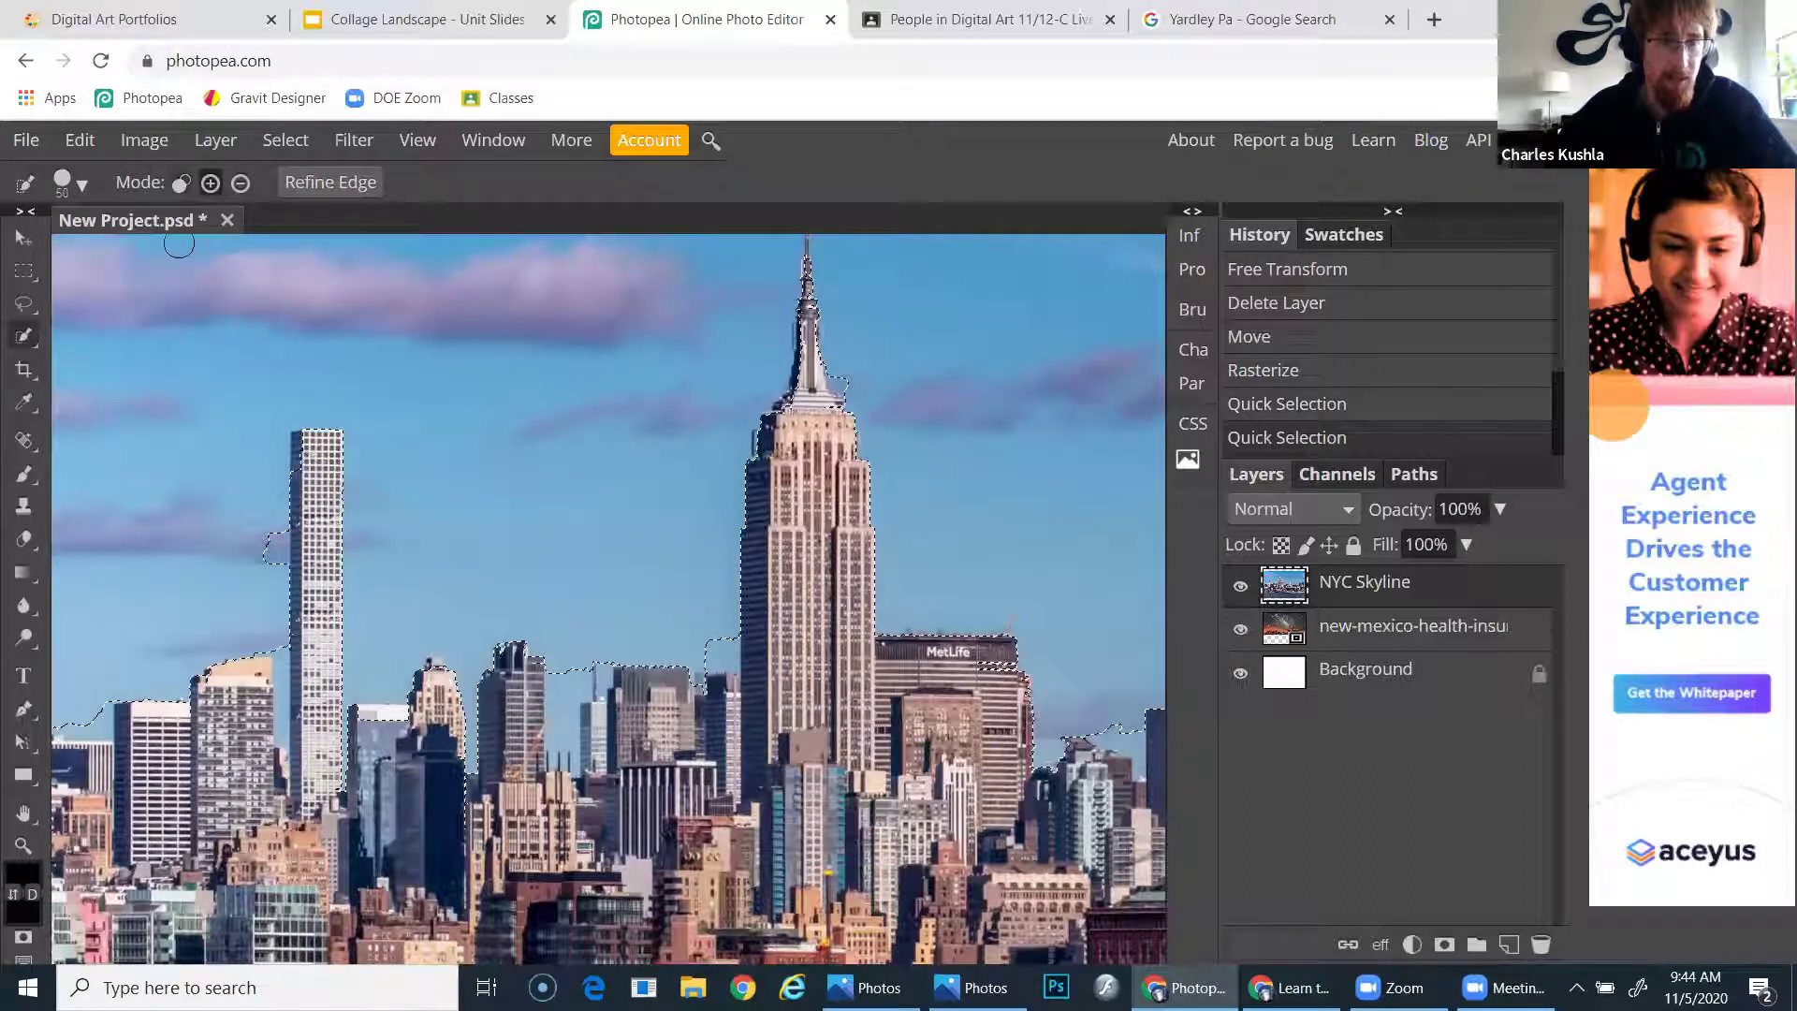
# Try to extend the sky selection into the missed area next to the tall thin tower, and undo the addition
pyautogui.click(271, 552)
pyautogui.hotkey('ctrl', 'z')
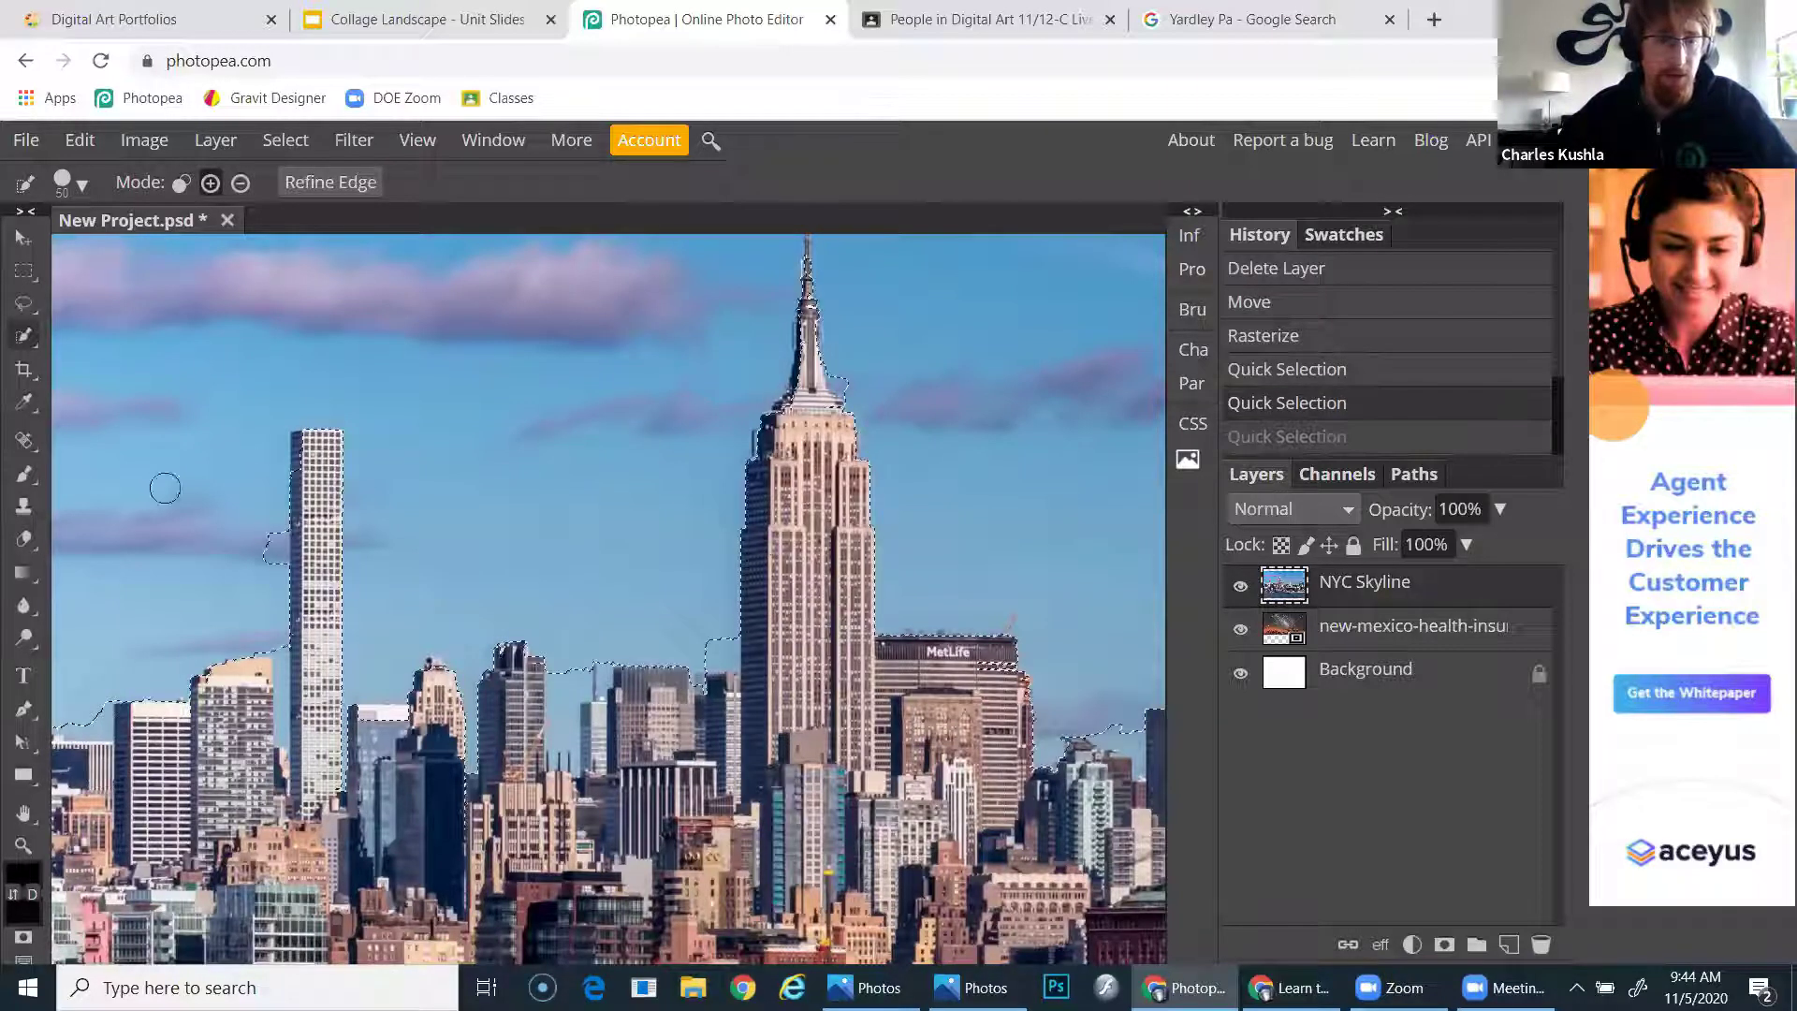
pyautogui.moveTo(1156, 642)
pyautogui.mouseDown()
pyautogui.moveTo(642, 621)
pyautogui.moveTo(1020, 637)
pyautogui.moveTo(777, 638)
pyautogui.mouseUp()
pyautogui.hotkey('ctrl', 'z')
pyautogui.hotkey('ctrl', 'z')
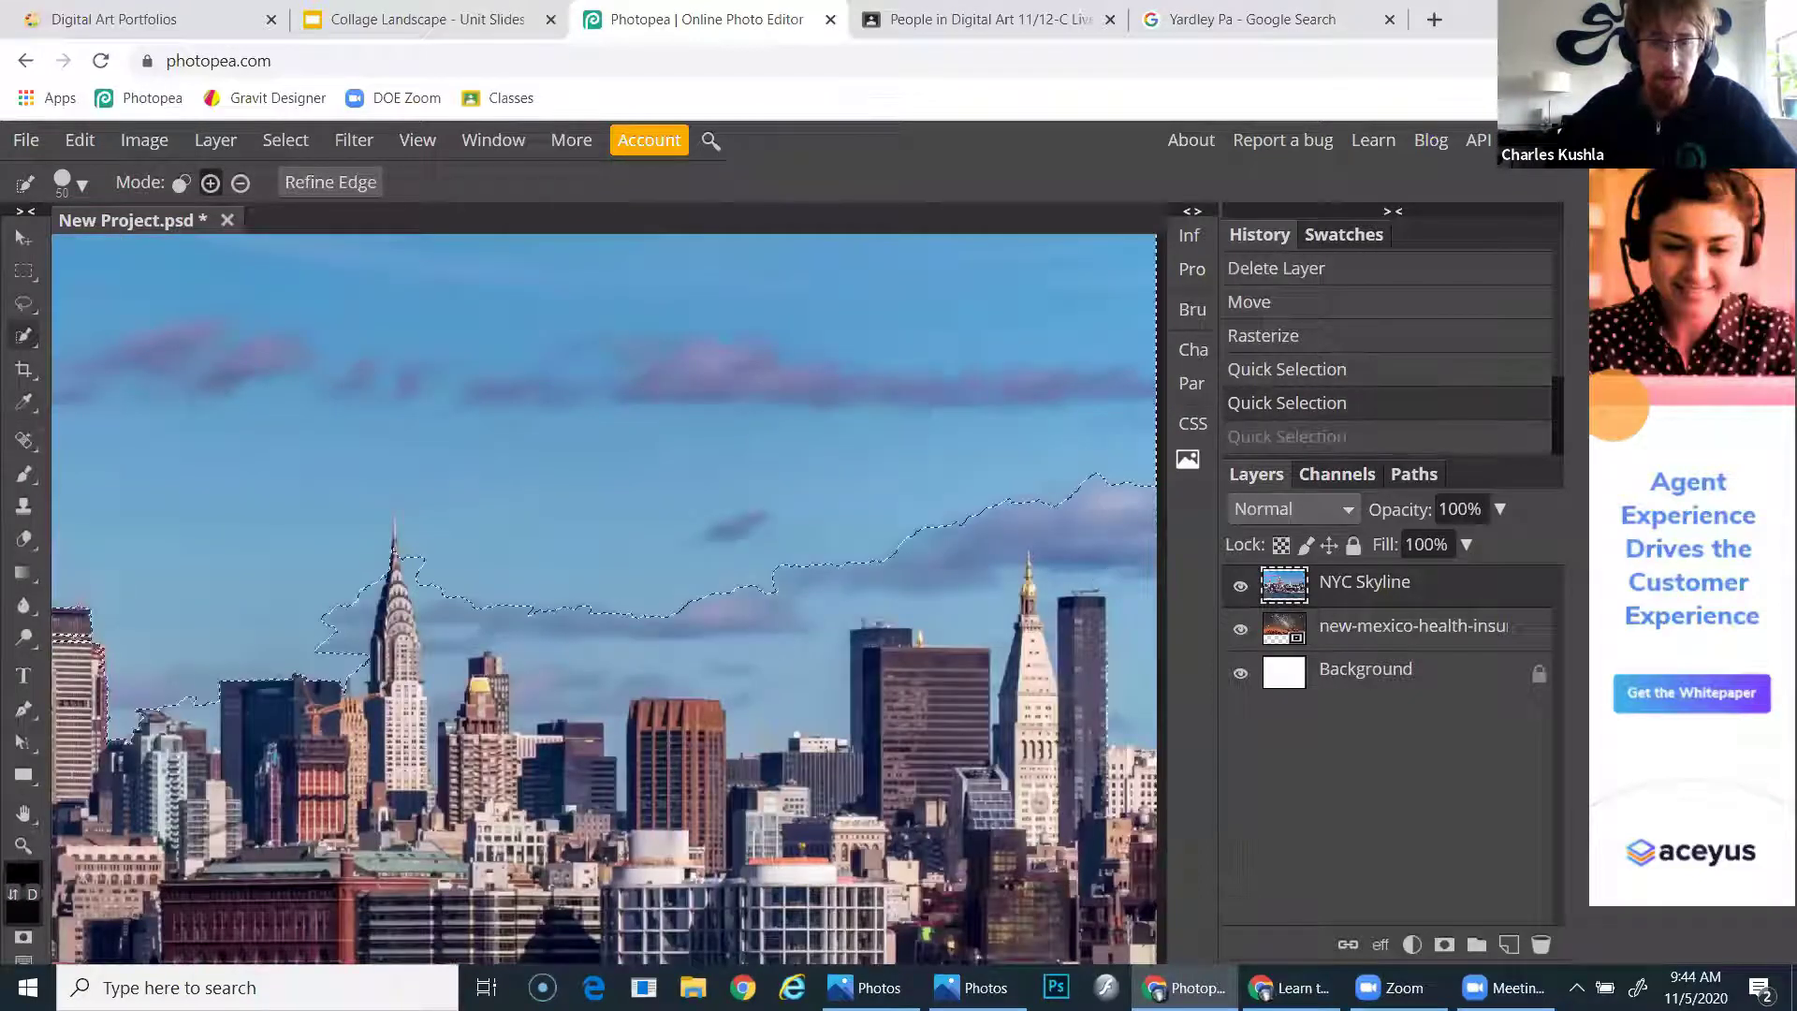
# Erase the selected blue sky from the NYC Skyline layer using the Eraser with its brush enlarged to about 288 px
pyautogui.moveTo(707, 565); pyautogui.dragTo(933, 606)
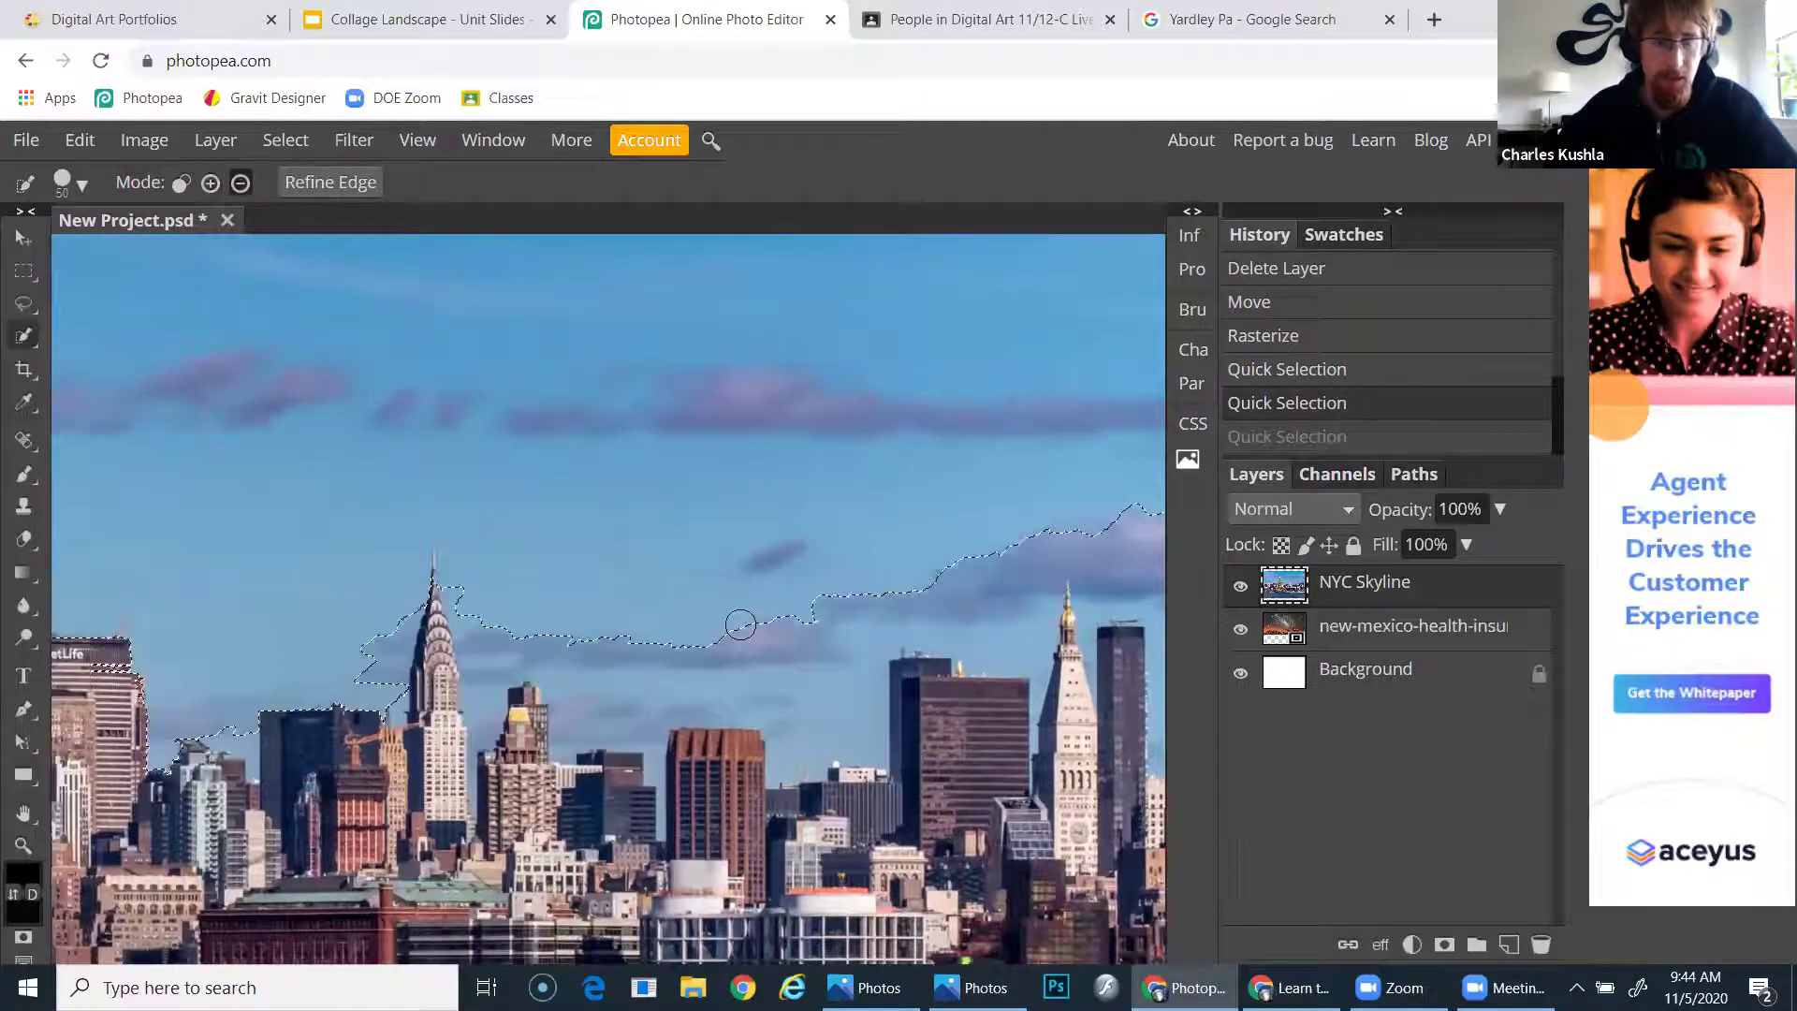
pyautogui.scroll(-1, 738, 624)
pyautogui.scroll(-1, 738, 624)
pyautogui.moveTo(336, 591)
pyautogui.mouseDown()
pyautogui.moveTo(513, 574)
pyautogui.moveTo(490, 565)
pyautogui.mouseUp()
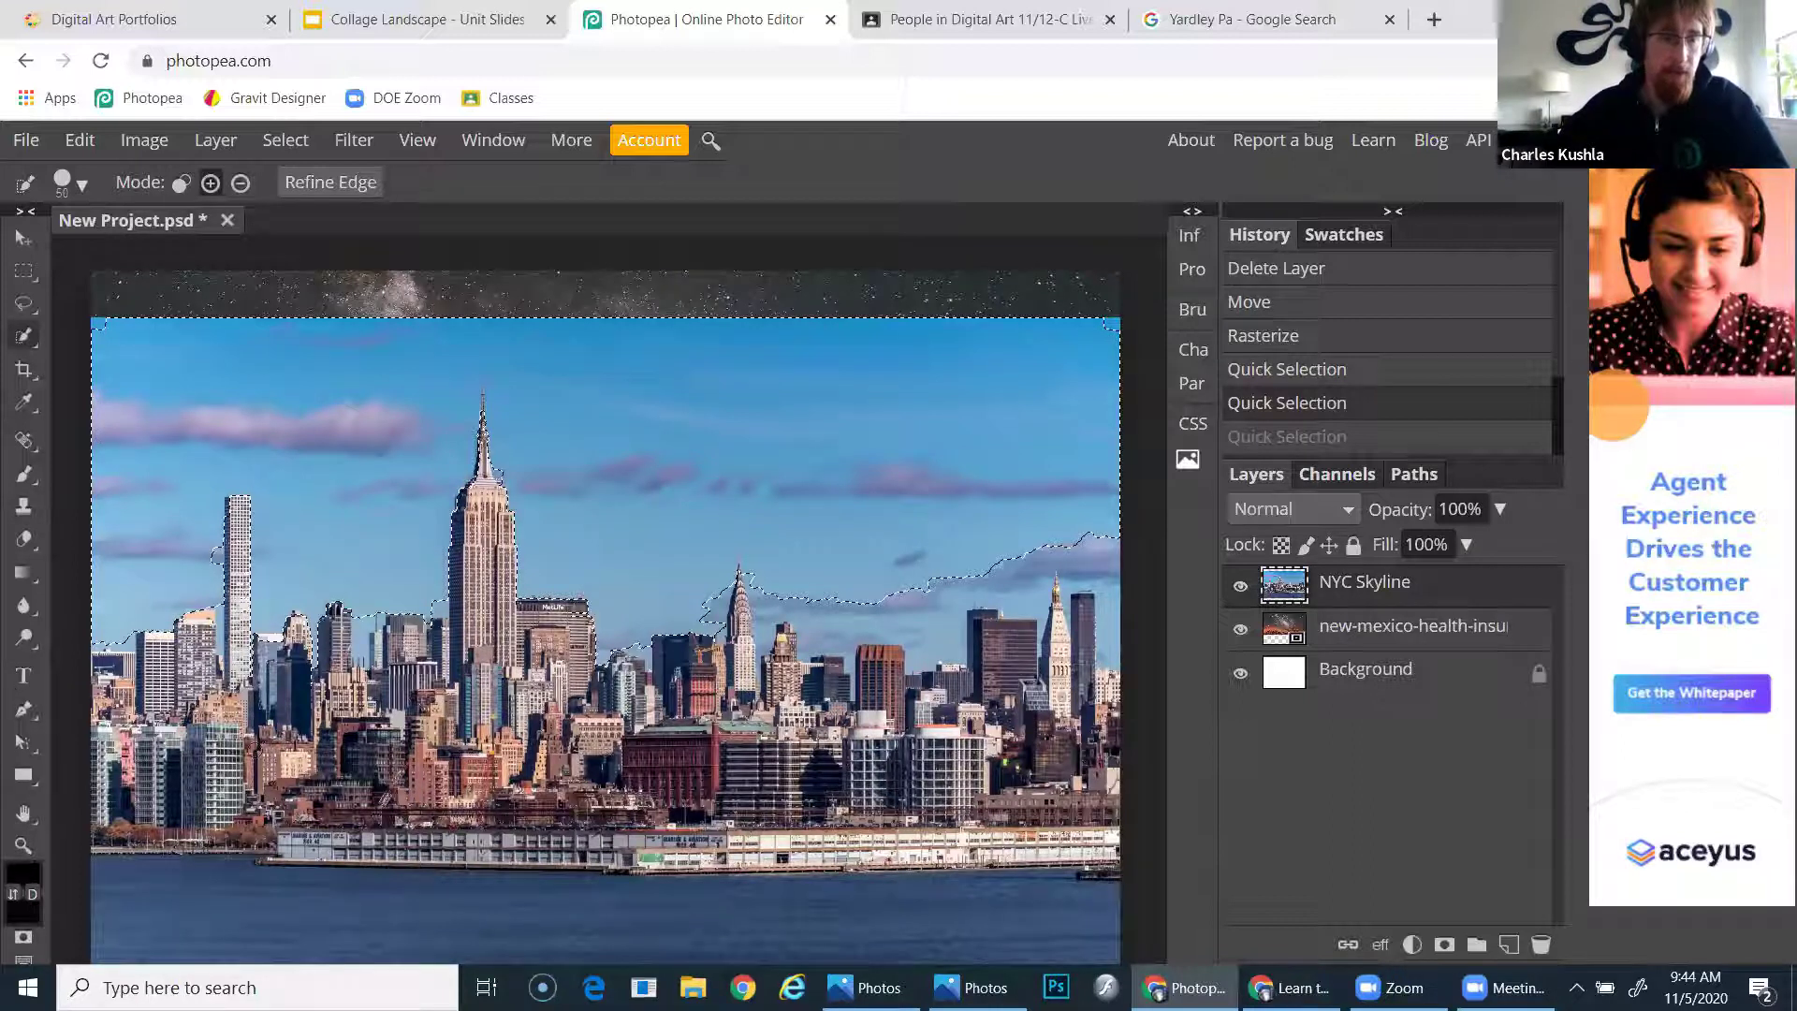
pyautogui.press('e')
pyautogui.click(28, 544)
pyautogui.click(30, 545)
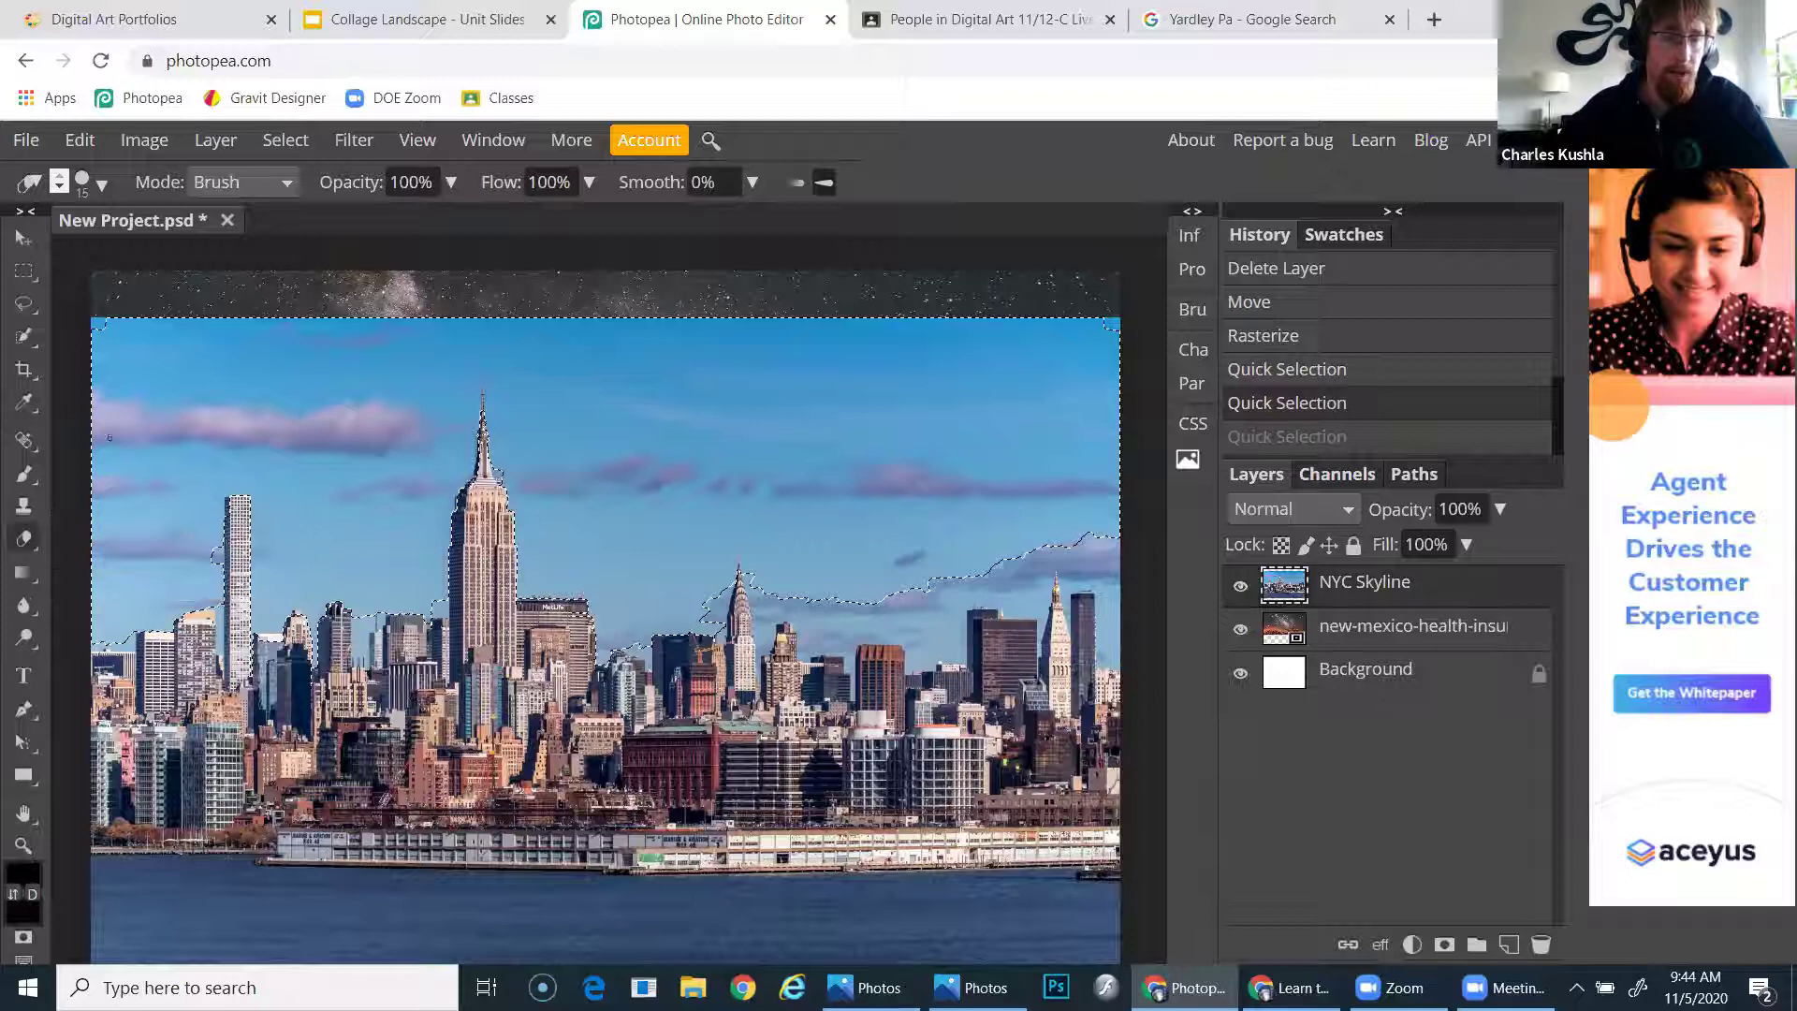
pyautogui.press(']')
pyautogui.press(']')
pyautogui.press(']')
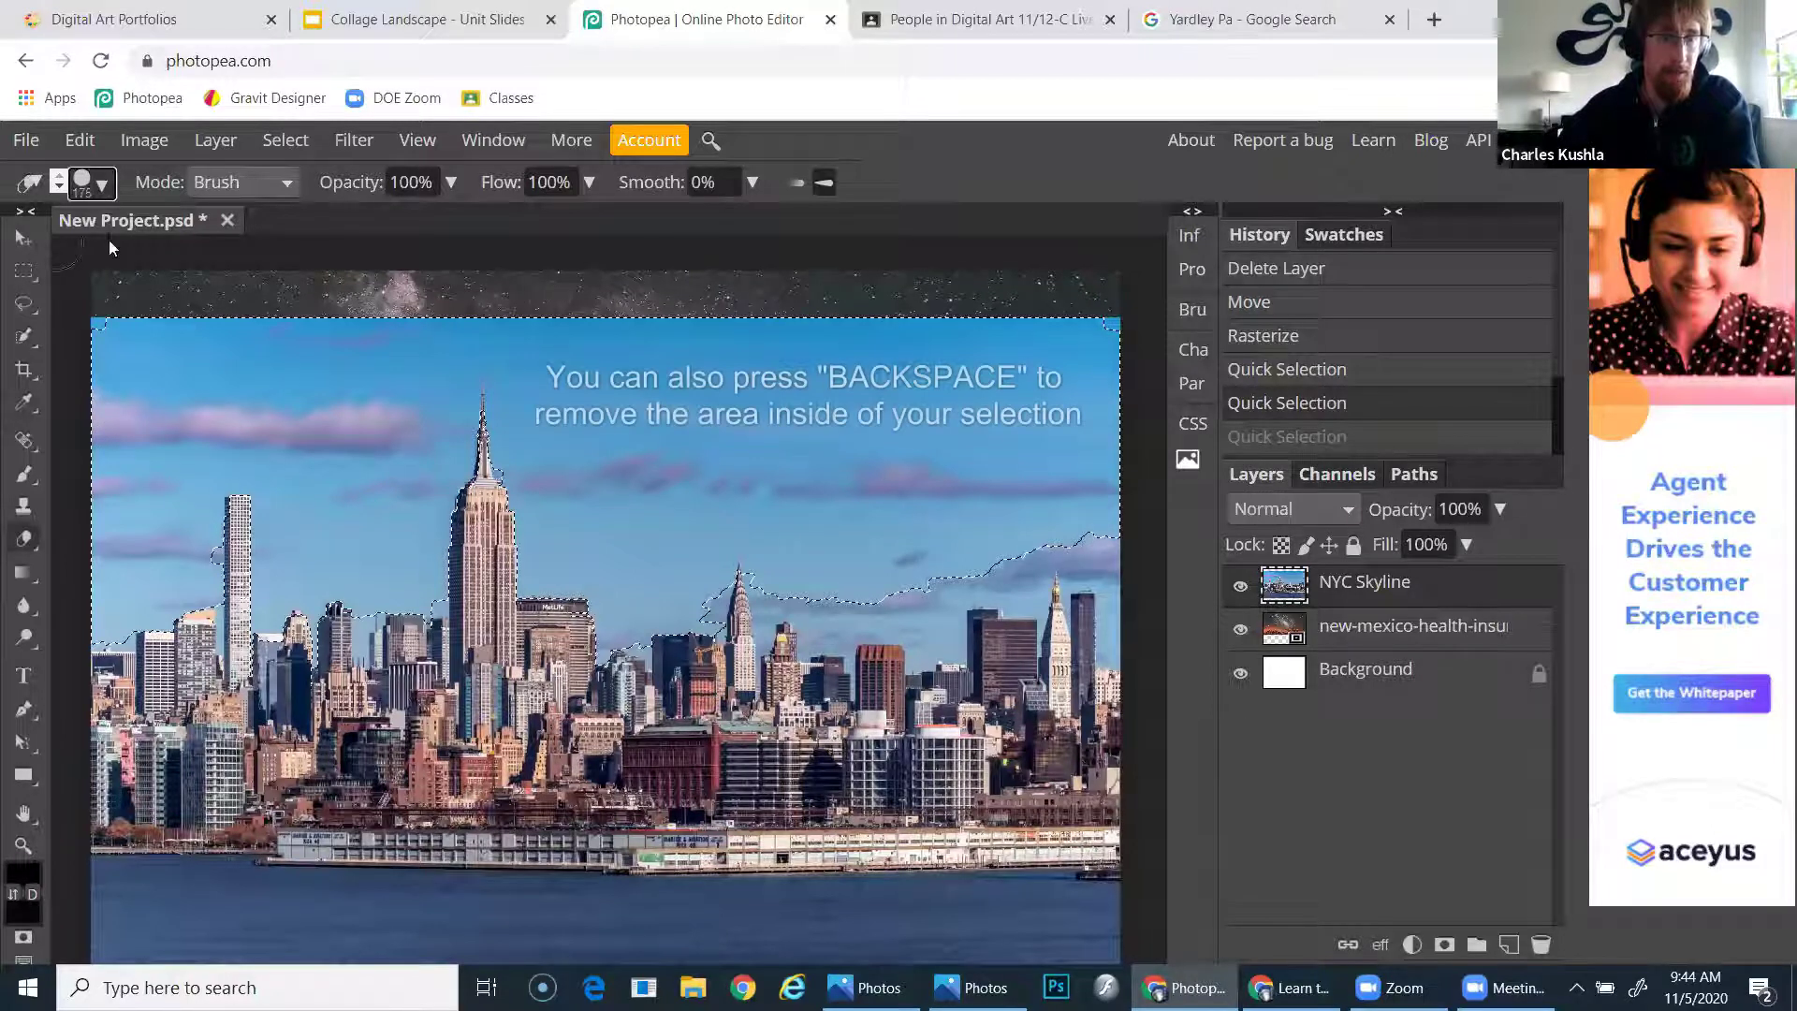
pyautogui.click(101, 186)
pyautogui.moveTo(237, 249); pyautogui.dragTo(272, 252)
pyautogui.moveTo(626, 359)
pyautogui.mouseDown()
pyautogui.moveTo(873, 350)
pyautogui.moveTo(907, 413)
pyautogui.moveTo(977, 414)
pyautogui.moveTo(1009, 437)
pyautogui.moveTo(850, 564)
pyautogui.moveTo(610, 604)
pyautogui.moveTo(486, 566)
pyautogui.mouseUp()
pyautogui.moveTo(450, 503)
pyautogui.mouseDown()
pyautogui.moveTo(500, 375)
pyautogui.moveTo(506, 460)
pyautogui.moveTo(495, 471)
pyautogui.moveTo(478, 308)
pyautogui.moveTo(422, 366)
pyautogui.moveTo(948, 335)
pyautogui.moveTo(1074, 349)
pyautogui.moveTo(1133, 332)
pyautogui.moveTo(1112, 368)
pyautogui.moveTo(1080, 375)
pyautogui.moveTo(693, 288)
pyautogui.moveTo(158, 354)
pyautogui.moveTo(108, 427)
pyautogui.moveTo(380, 393)
pyautogui.moveTo(230, 469)
pyautogui.moveTo(131, 472)
pyautogui.moveTo(334, 530)
pyautogui.moveTo(393, 523)
pyautogui.moveTo(451, 575)
pyautogui.moveTo(354, 602)
pyautogui.moveTo(71, 607)
pyautogui.mouseUp()
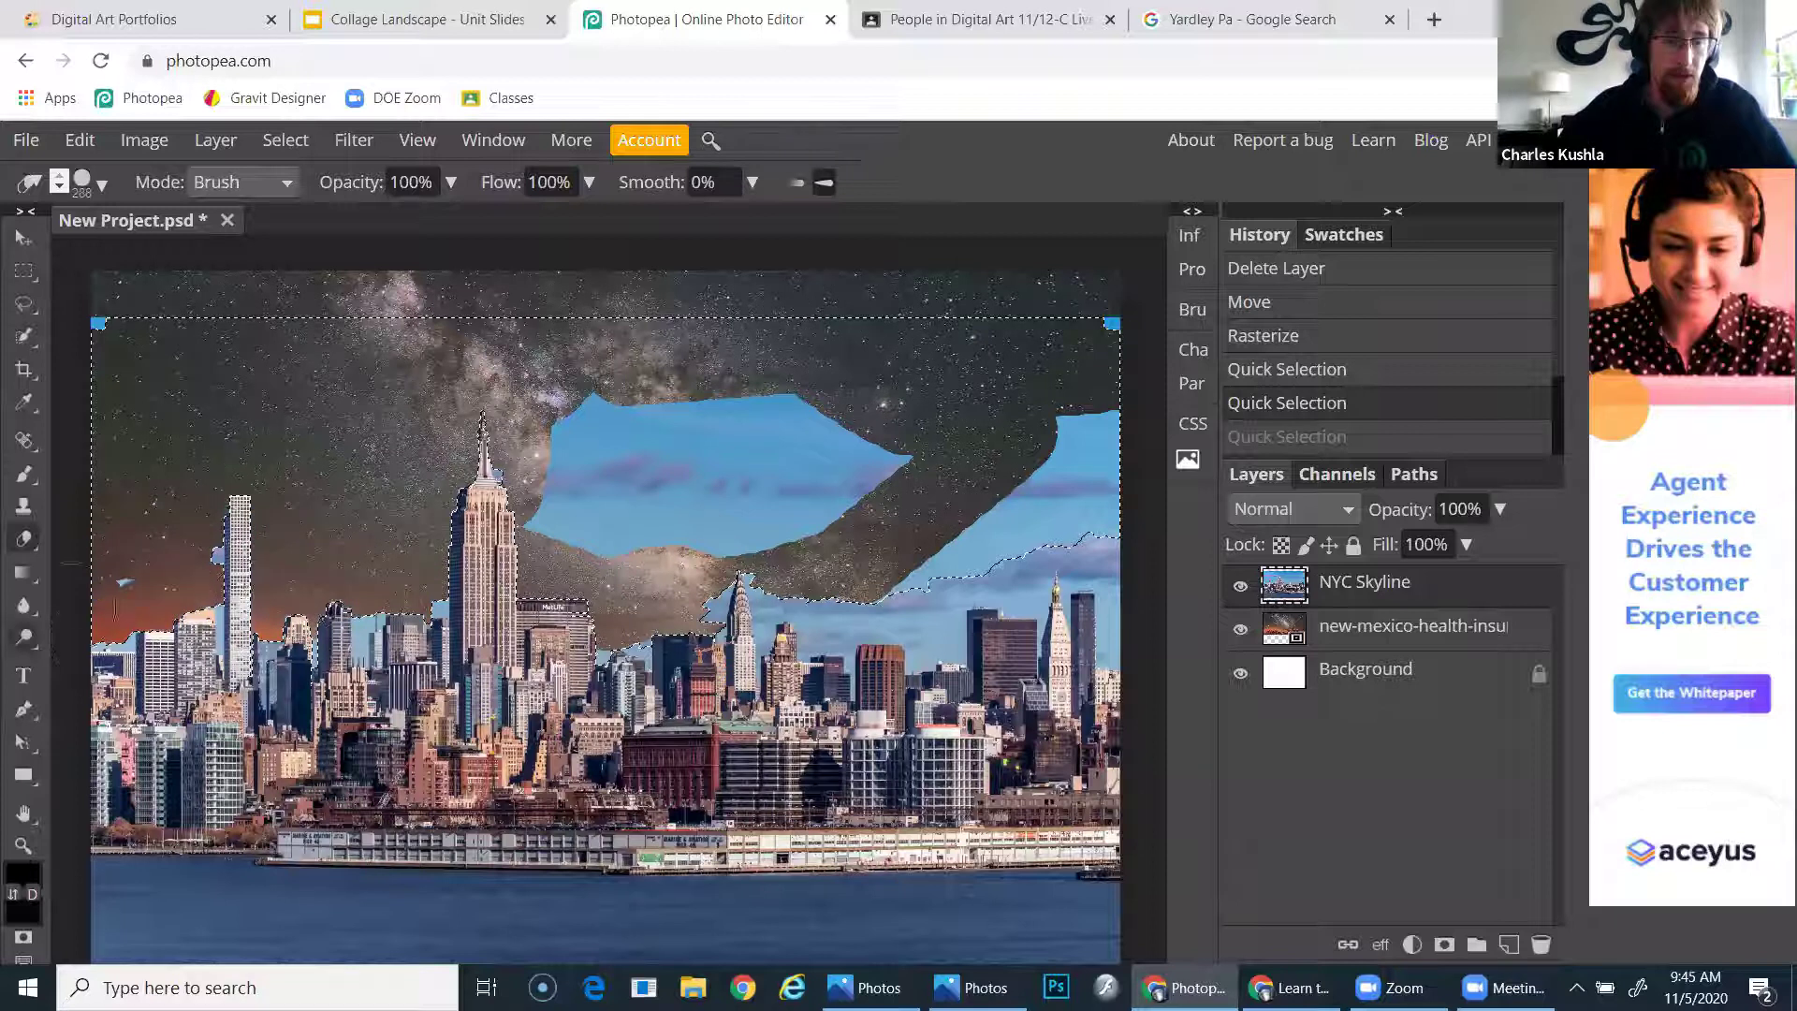
pyautogui.moveTo(159, 333)
pyautogui.mouseDown()
pyautogui.moveTo(801, 552)
pyautogui.moveTo(608, 545)
pyautogui.moveTo(691, 452)
pyautogui.moveTo(651, 427)
pyautogui.moveTo(795, 482)
pyautogui.moveTo(871, 463)
pyautogui.moveTo(1007, 526)
pyautogui.mouseUp()
pyautogui.moveTo(1006, 527)
pyautogui.mouseDown()
pyautogui.moveTo(1134, 471)
pyautogui.moveTo(728, 466)
pyautogui.mouseUp()
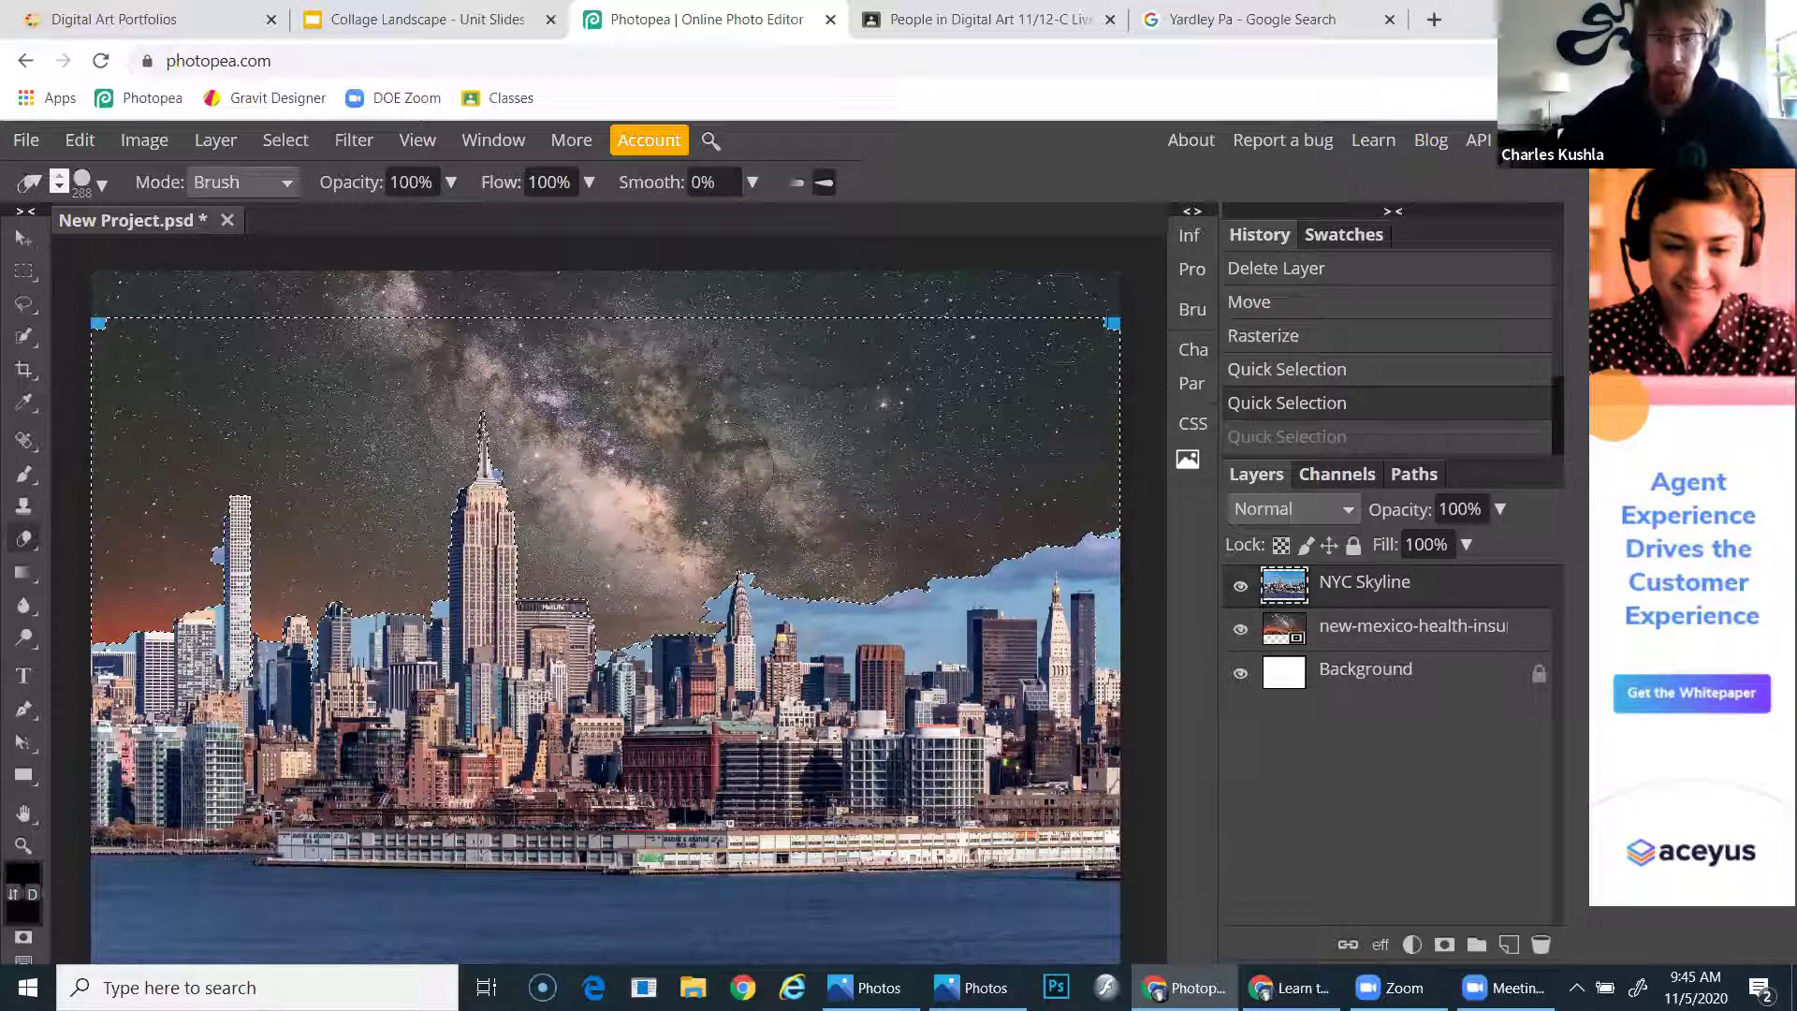
# Finish erasing the selected sky on the NYC Skyline layer and clear the selection
pyautogui.moveTo(238, 417); pyautogui.dragTo(655, 655)
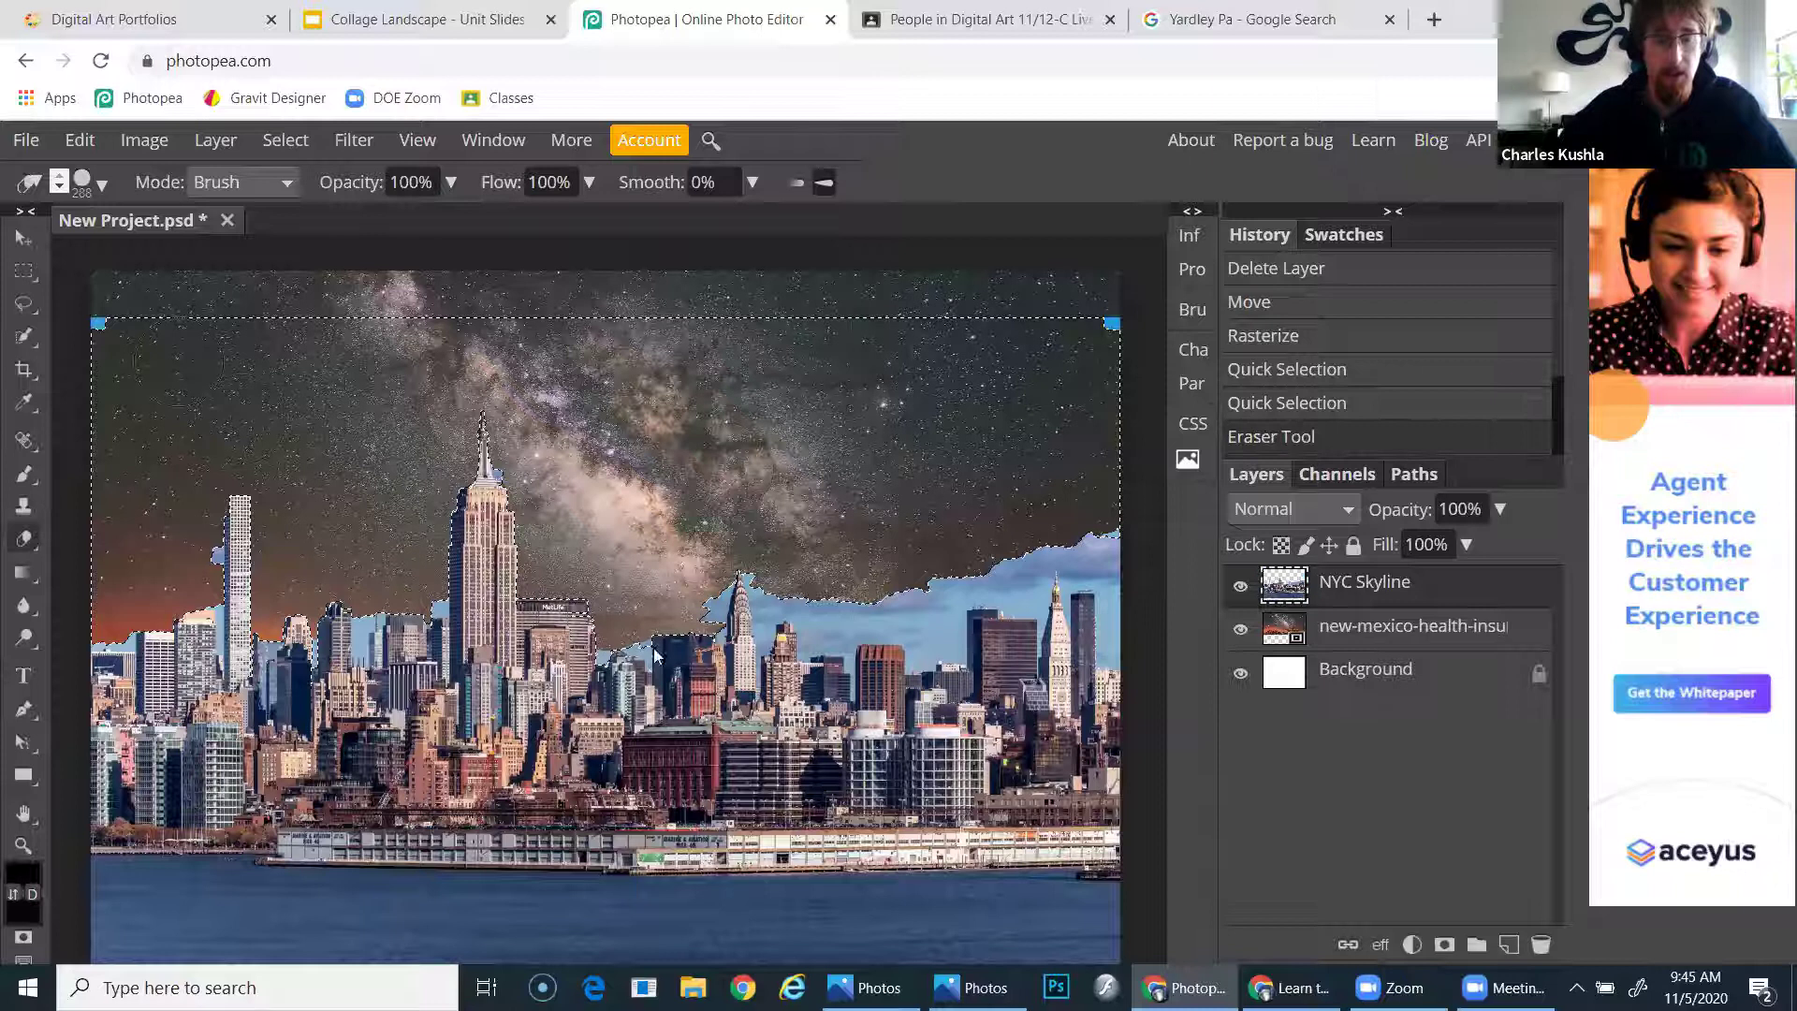
pyautogui.click(286, 140)
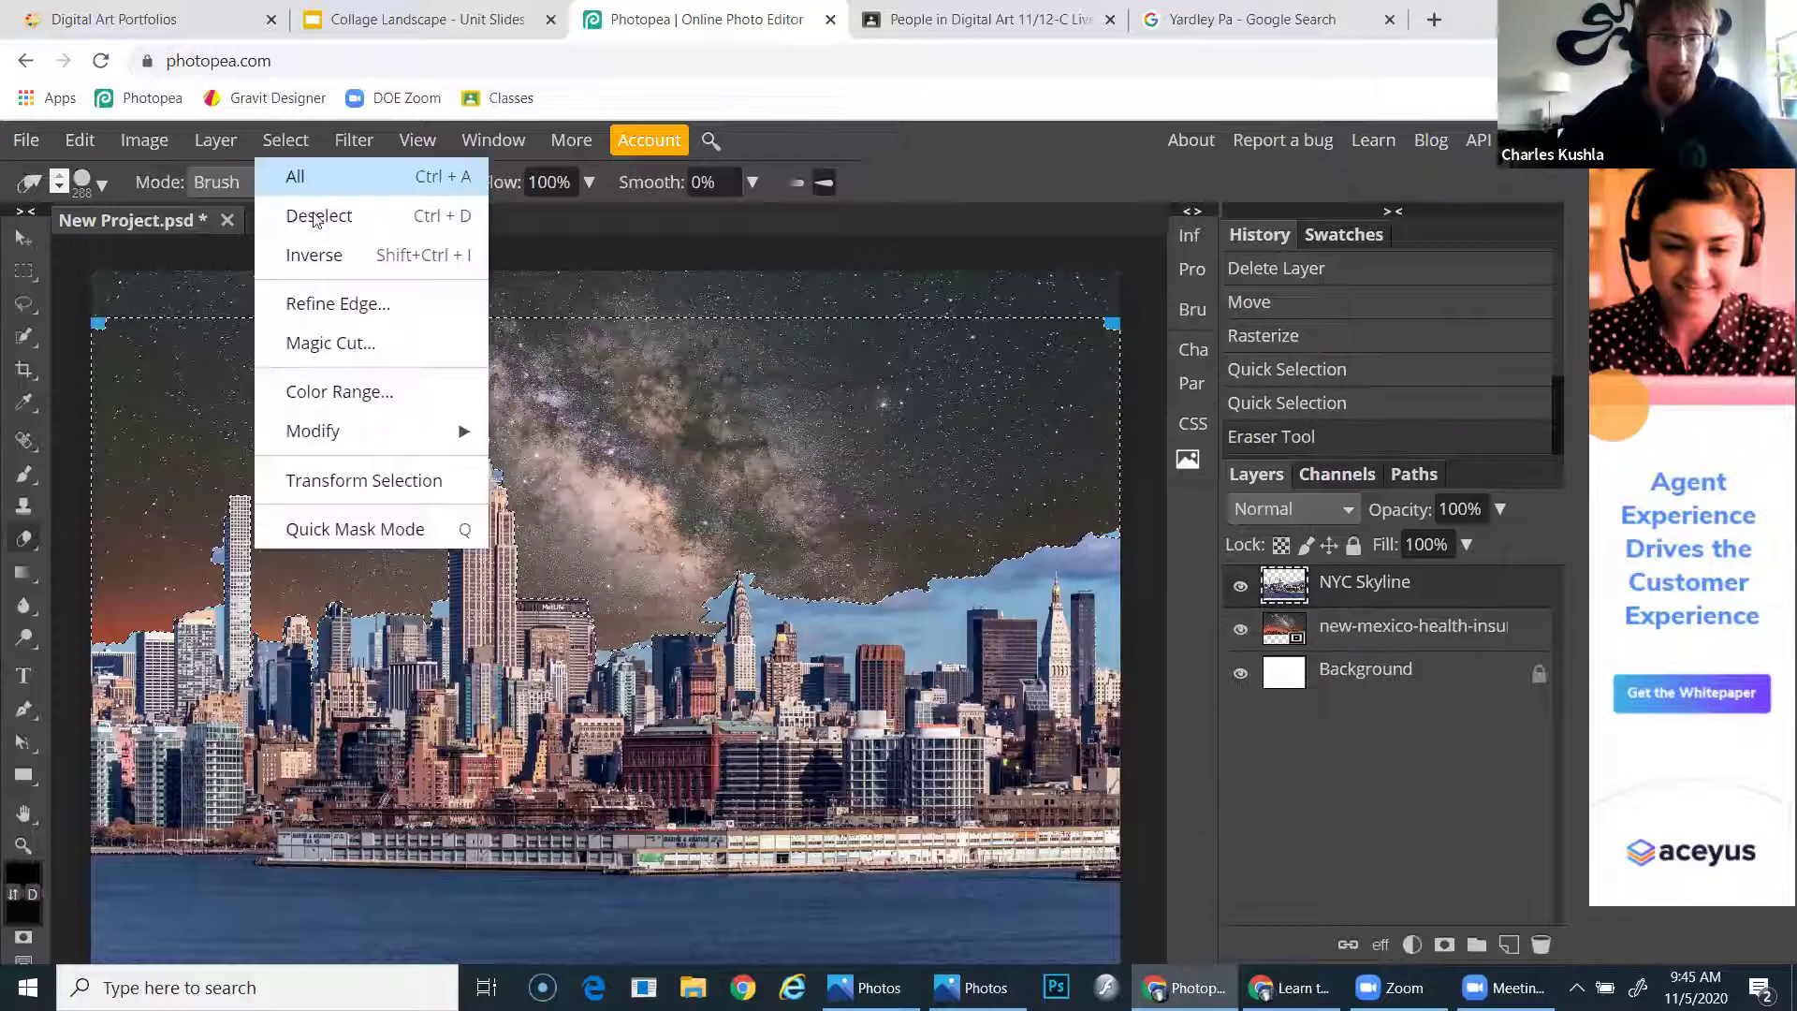
pyautogui.click(319, 216)
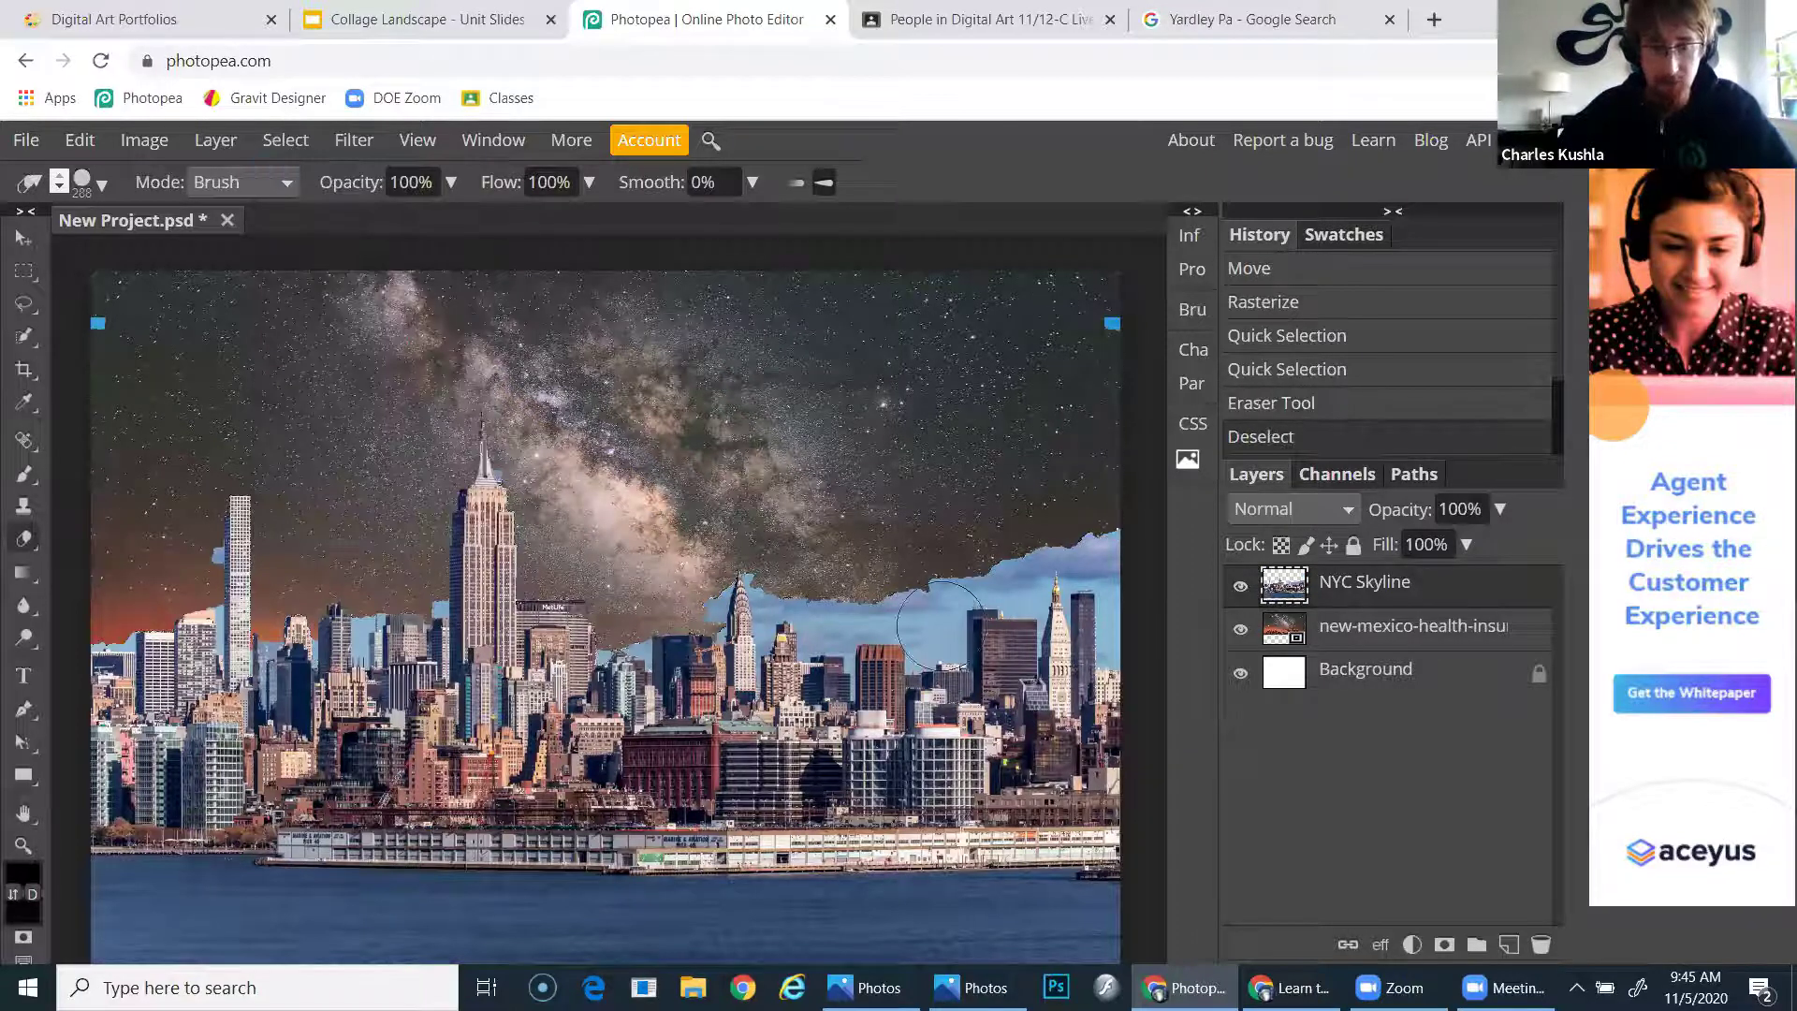
# Reduce the Eraser brush to 34 px and erase a narrow strip of the leftover blue sky between the buildings
pyautogui.scroll(3, 940, 625)
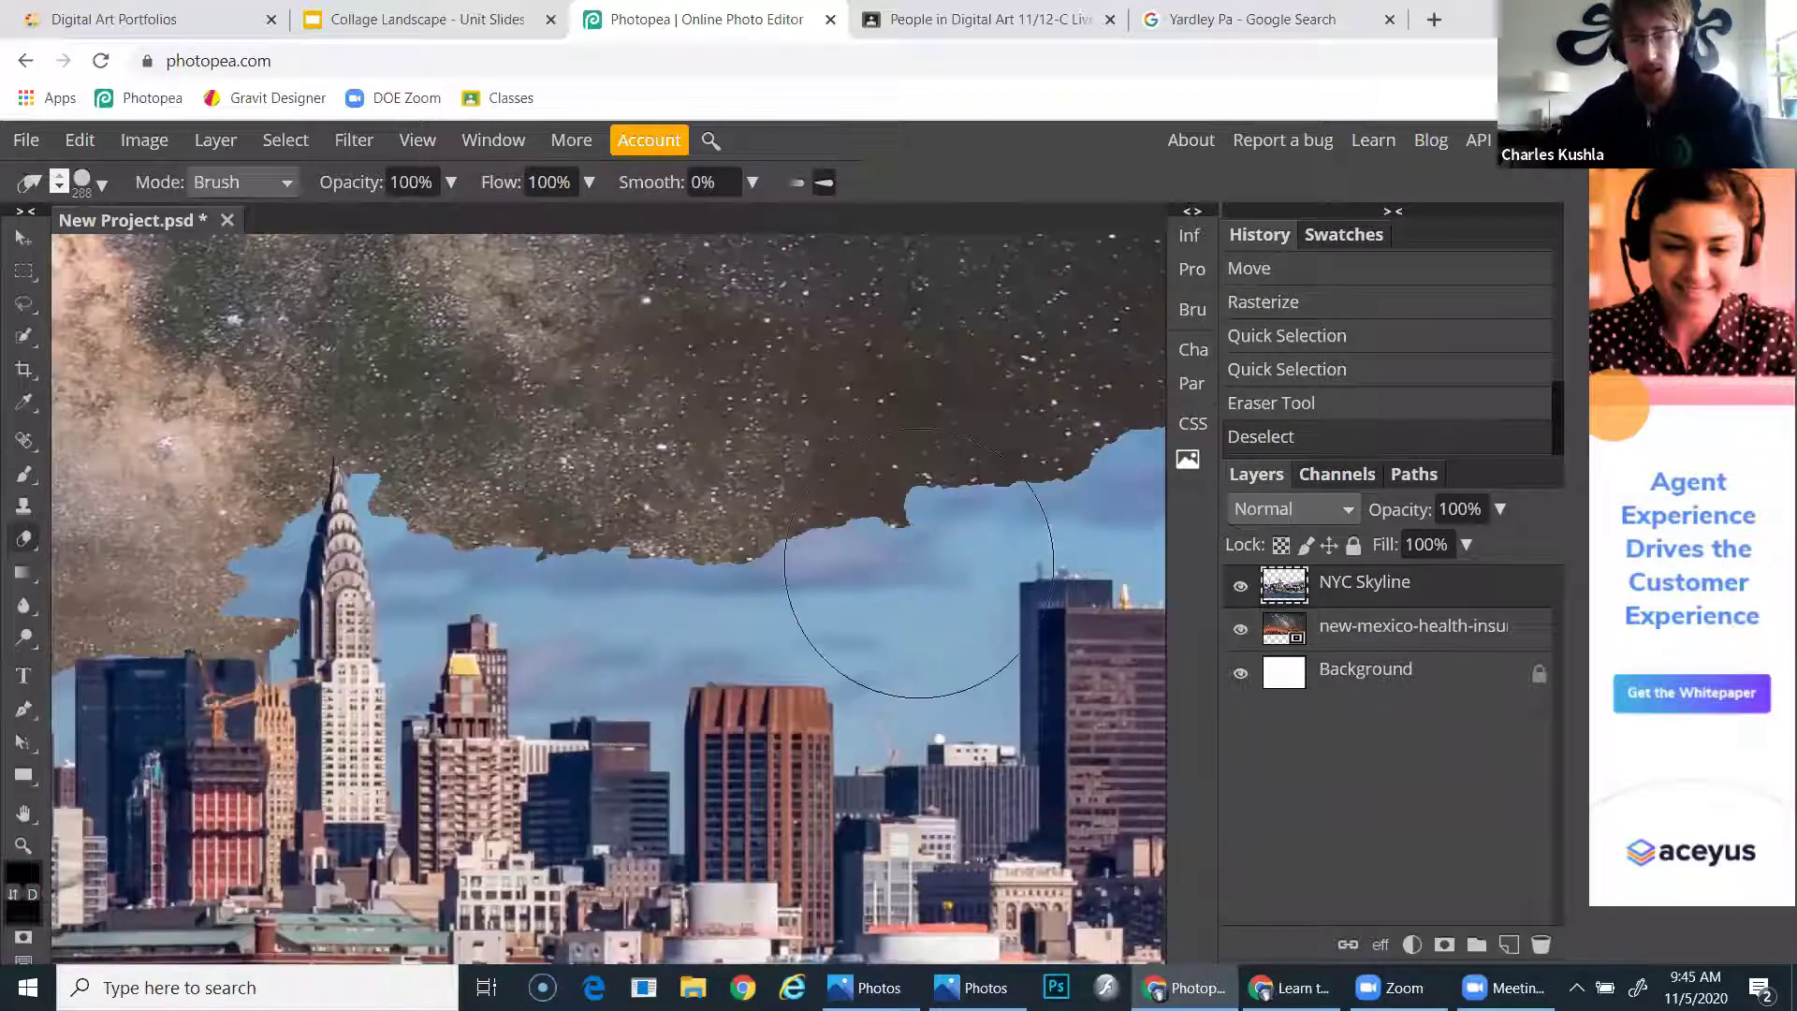
pyautogui.press('[')
pyautogui.press('[')
pyautogui.click(102, 185)
pyautogui.click(169, 253)
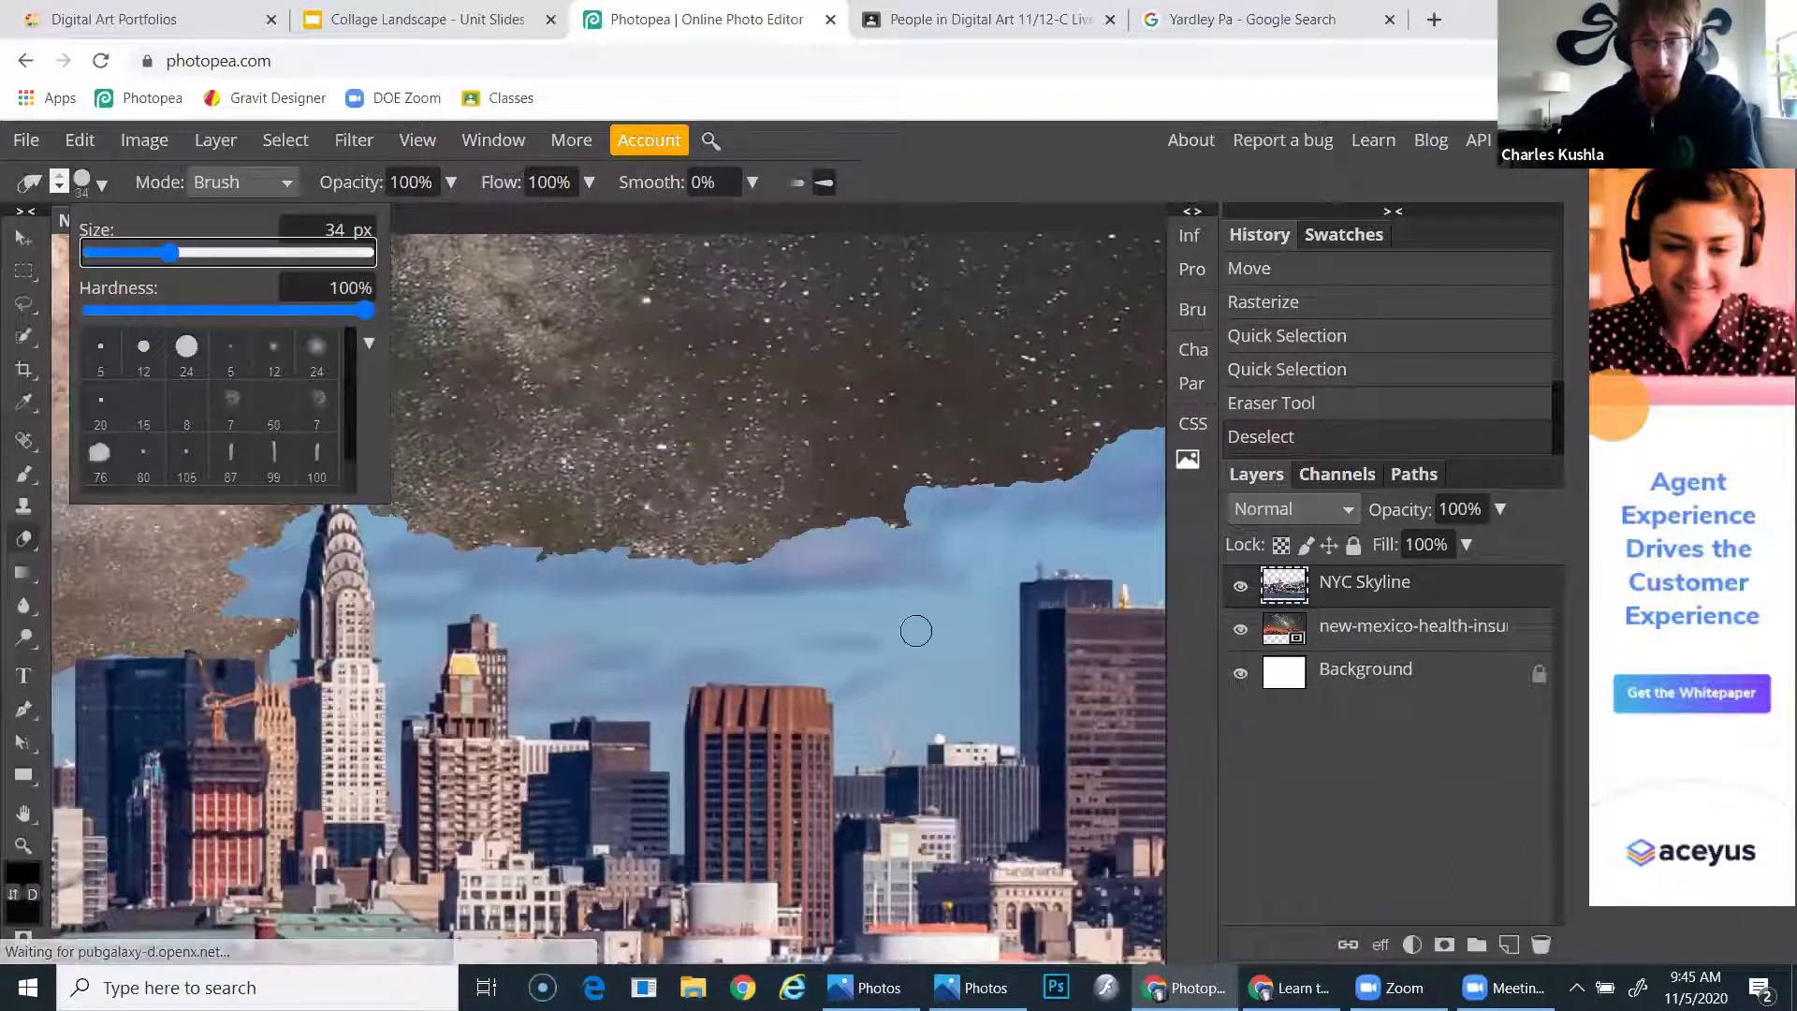
pyautogui.moveTo(988, 725)
pyautogui.mouseDown()
pyautogui.moveTo(996, 498)
pyautogui.moveTo(1001, 722)
pyautogui.moveTo(941, 724)
pyautogui.moveTo(1036, 720)
pyautogui.mouseUp()
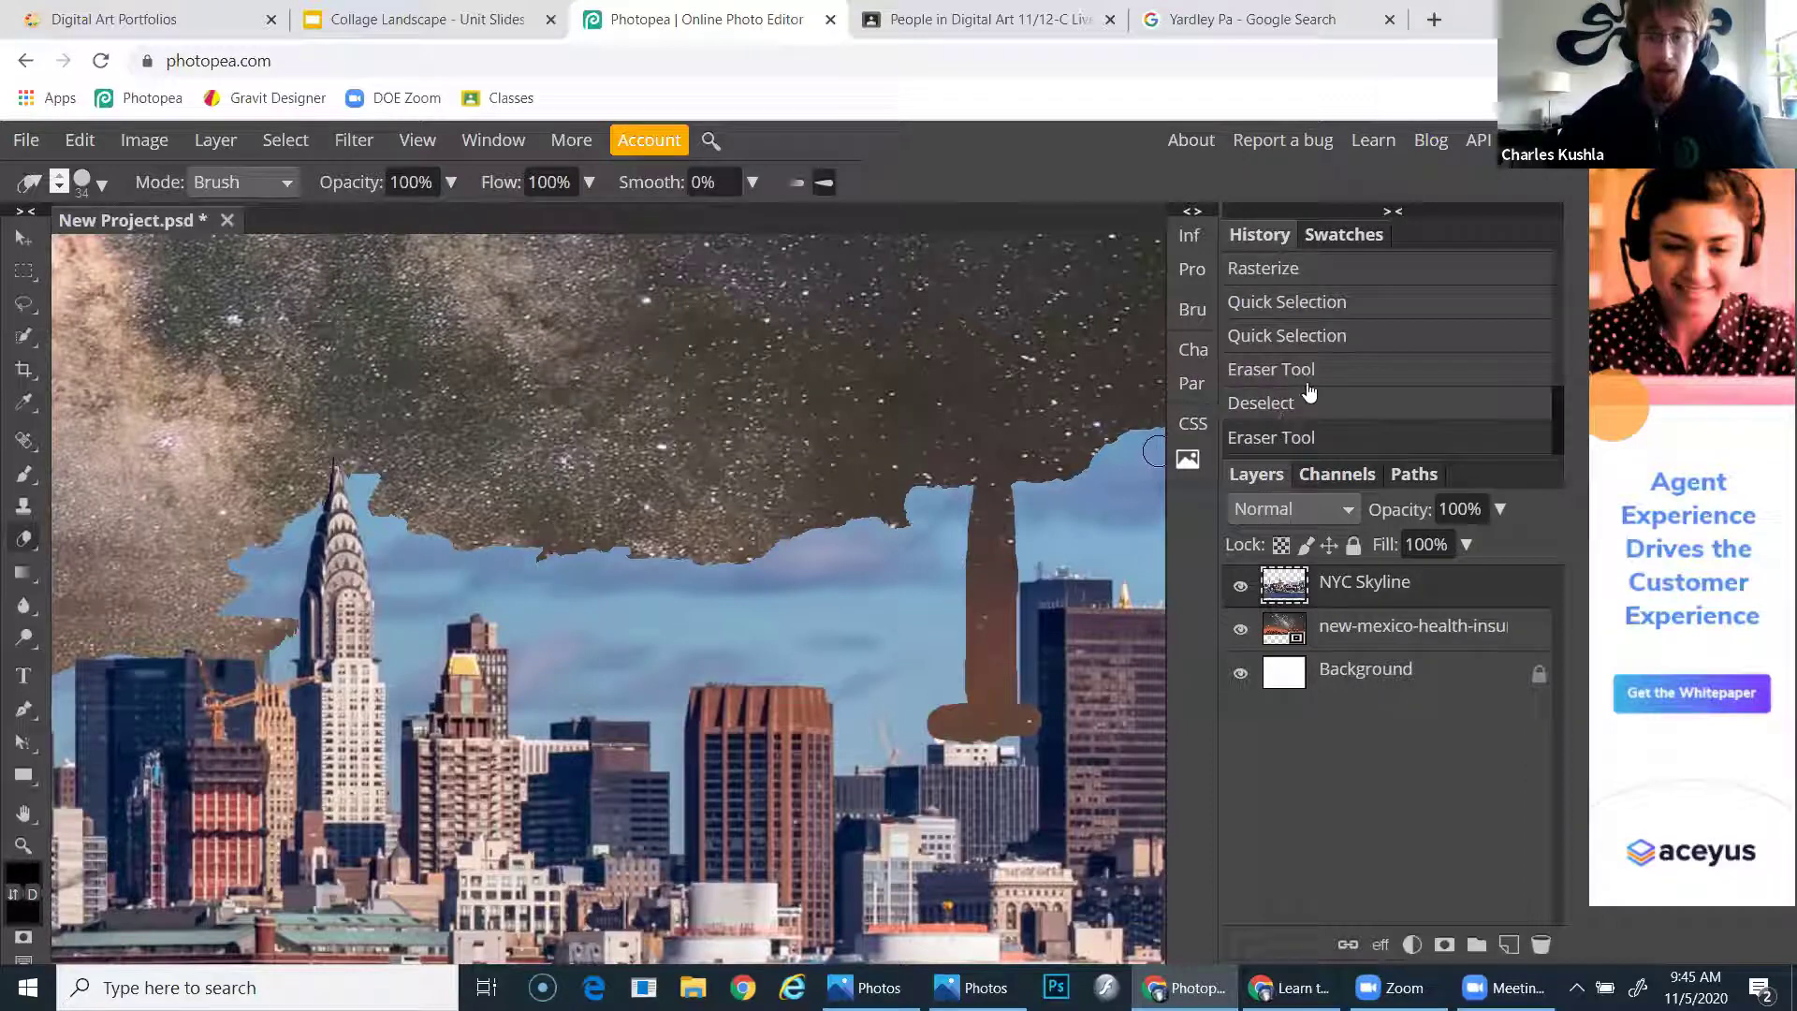
# Step back through the history to the last Quick Selection state, before any sky was erased
pyautogui.click(1282, 413)
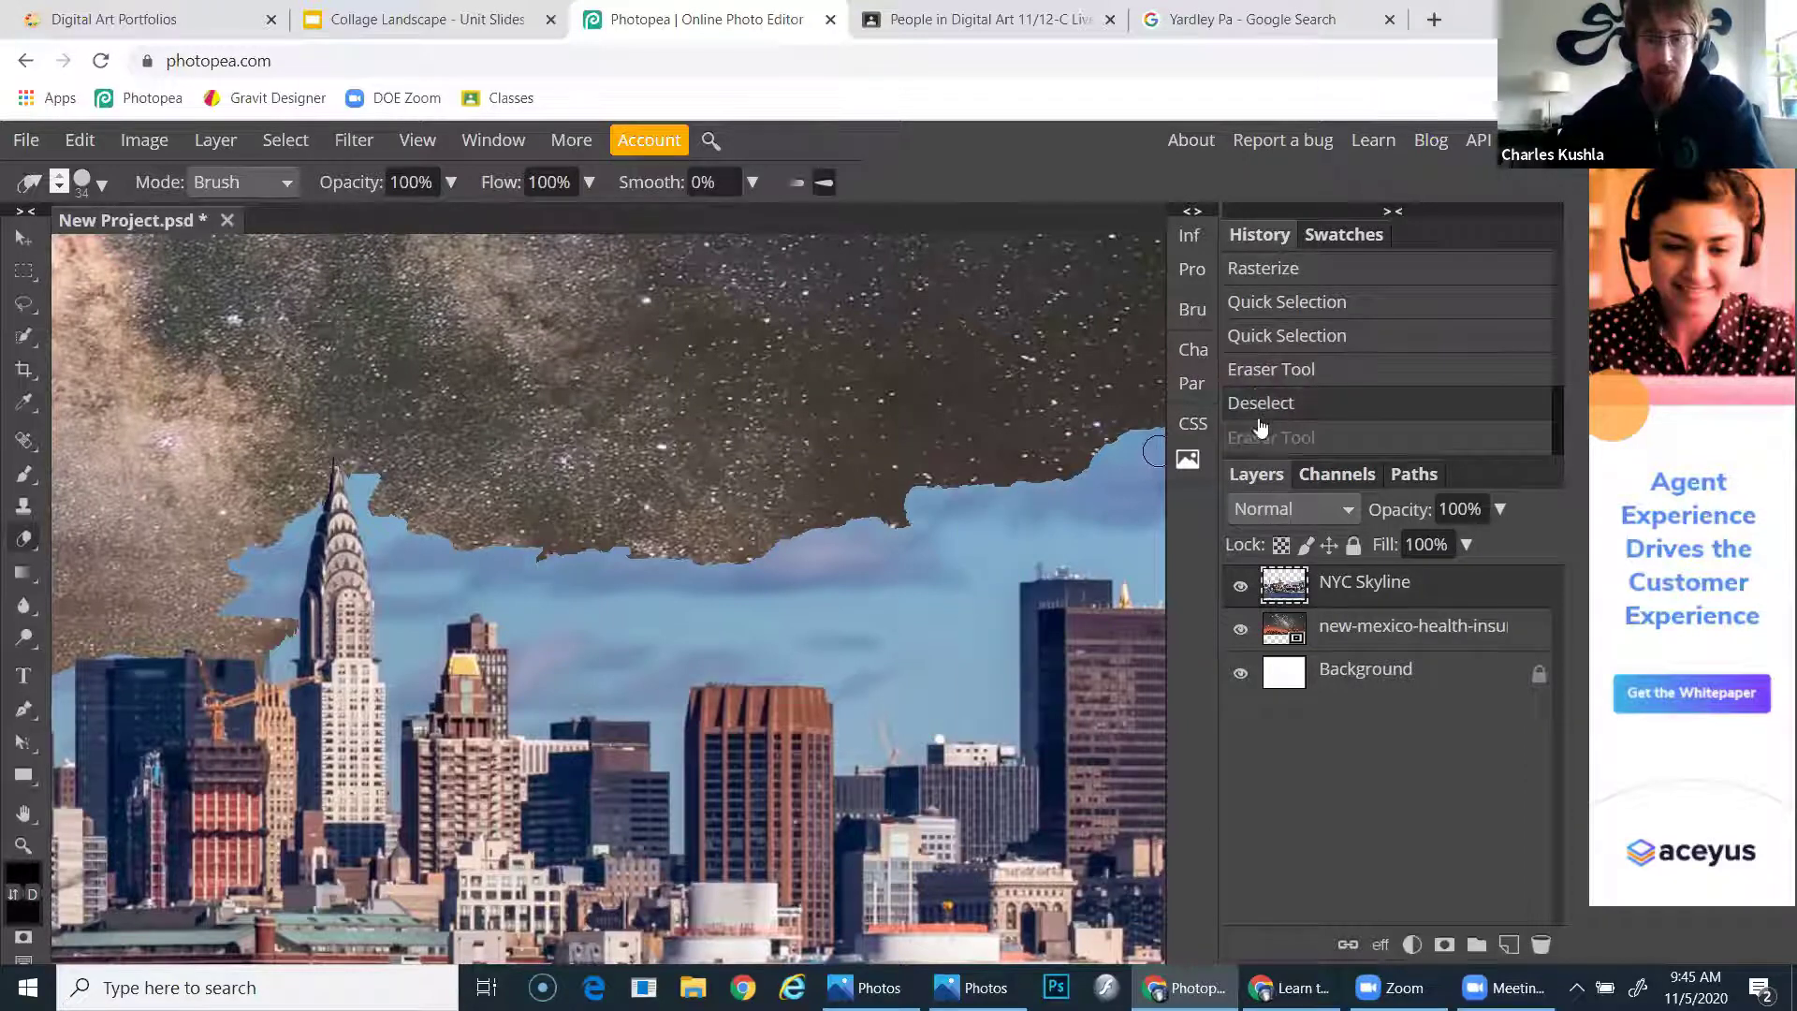
pyautogui.click(1262, 436)
pyautogui.click(1262, 369)
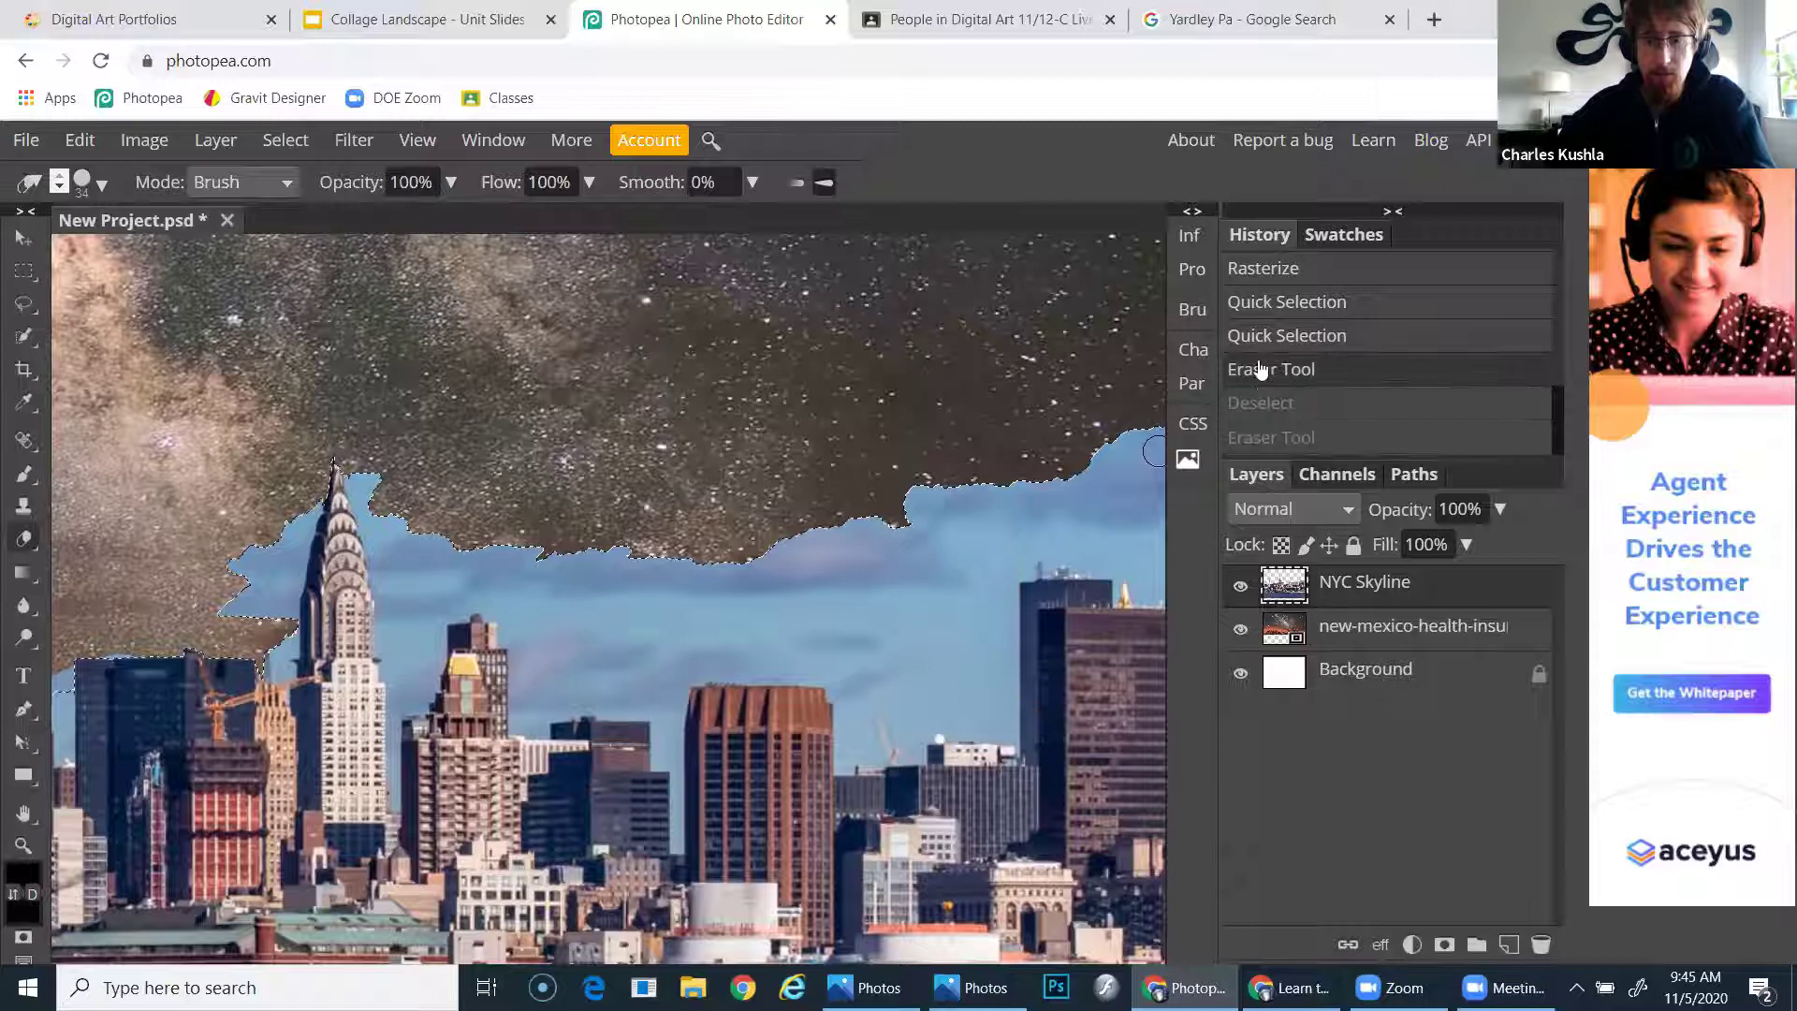
pyautogui.click(1259, 338)
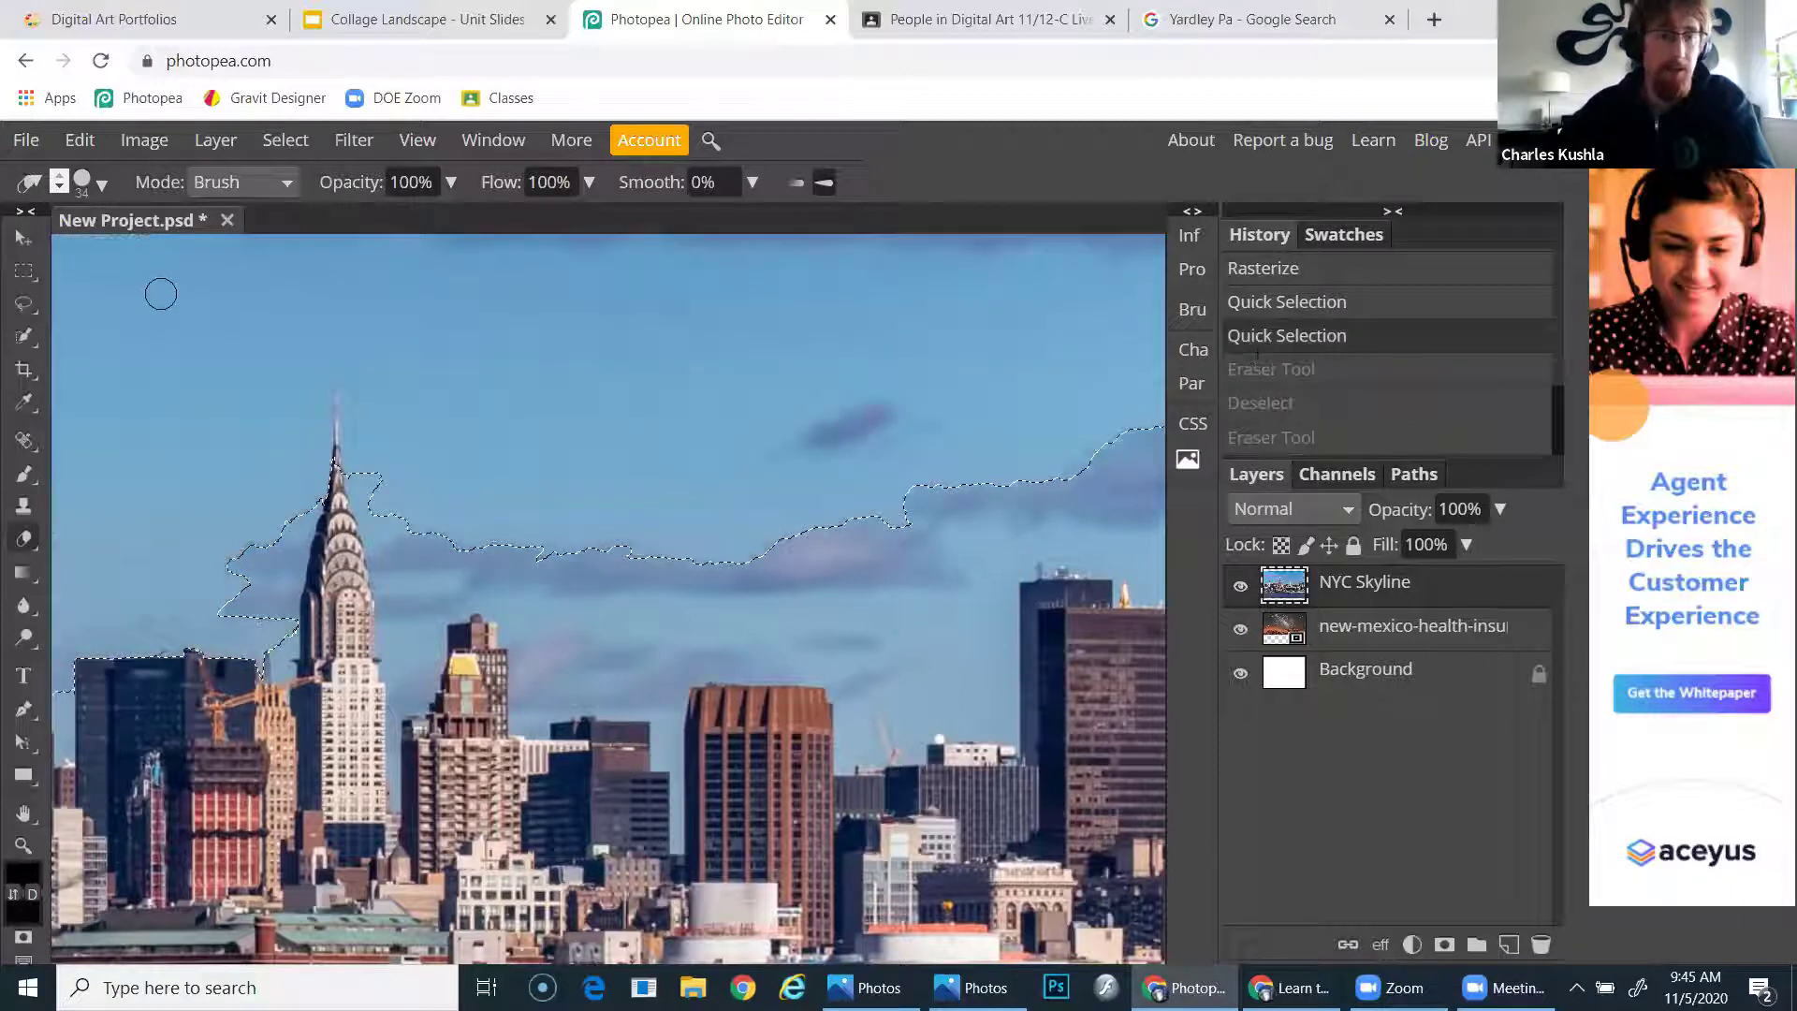
# Try to hide the selected sky on the NYC Skyline layer with a Hide Selection raster mask, and undo the mask
pyautogui.click(215, 138)
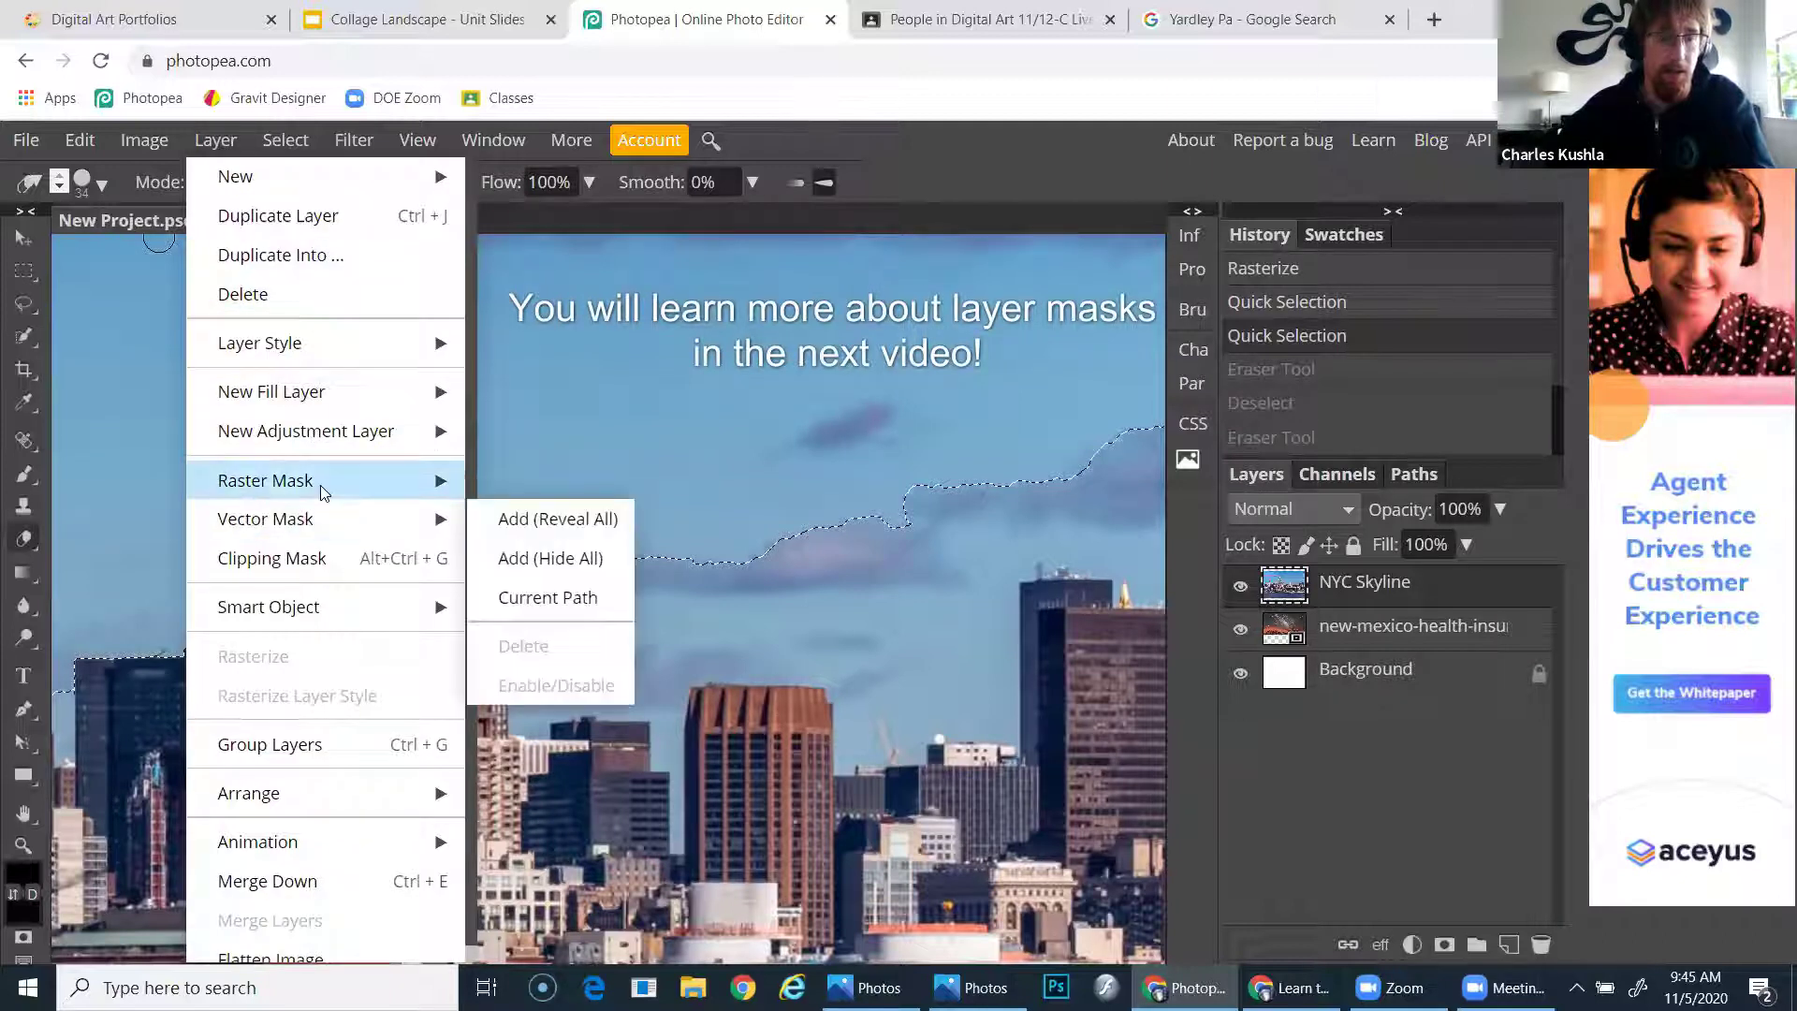
pyautogui.moveTo(320, 485)
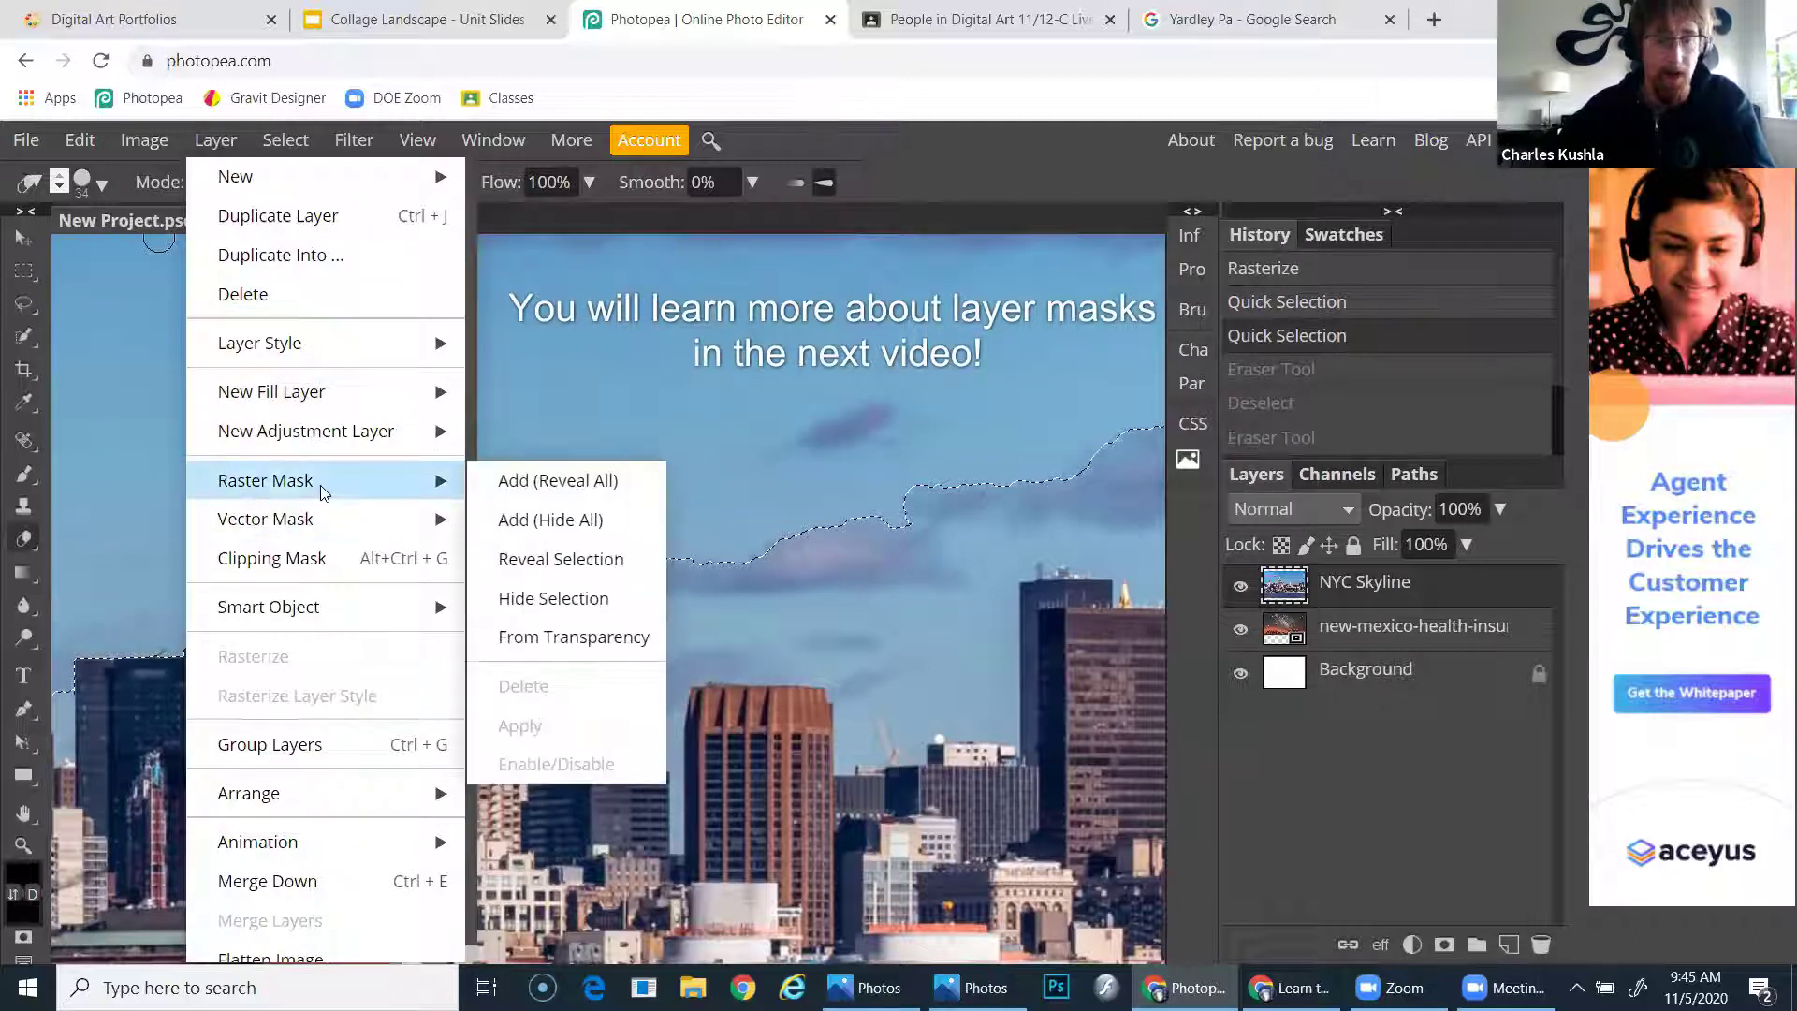
pyautogui.click(553, 598)
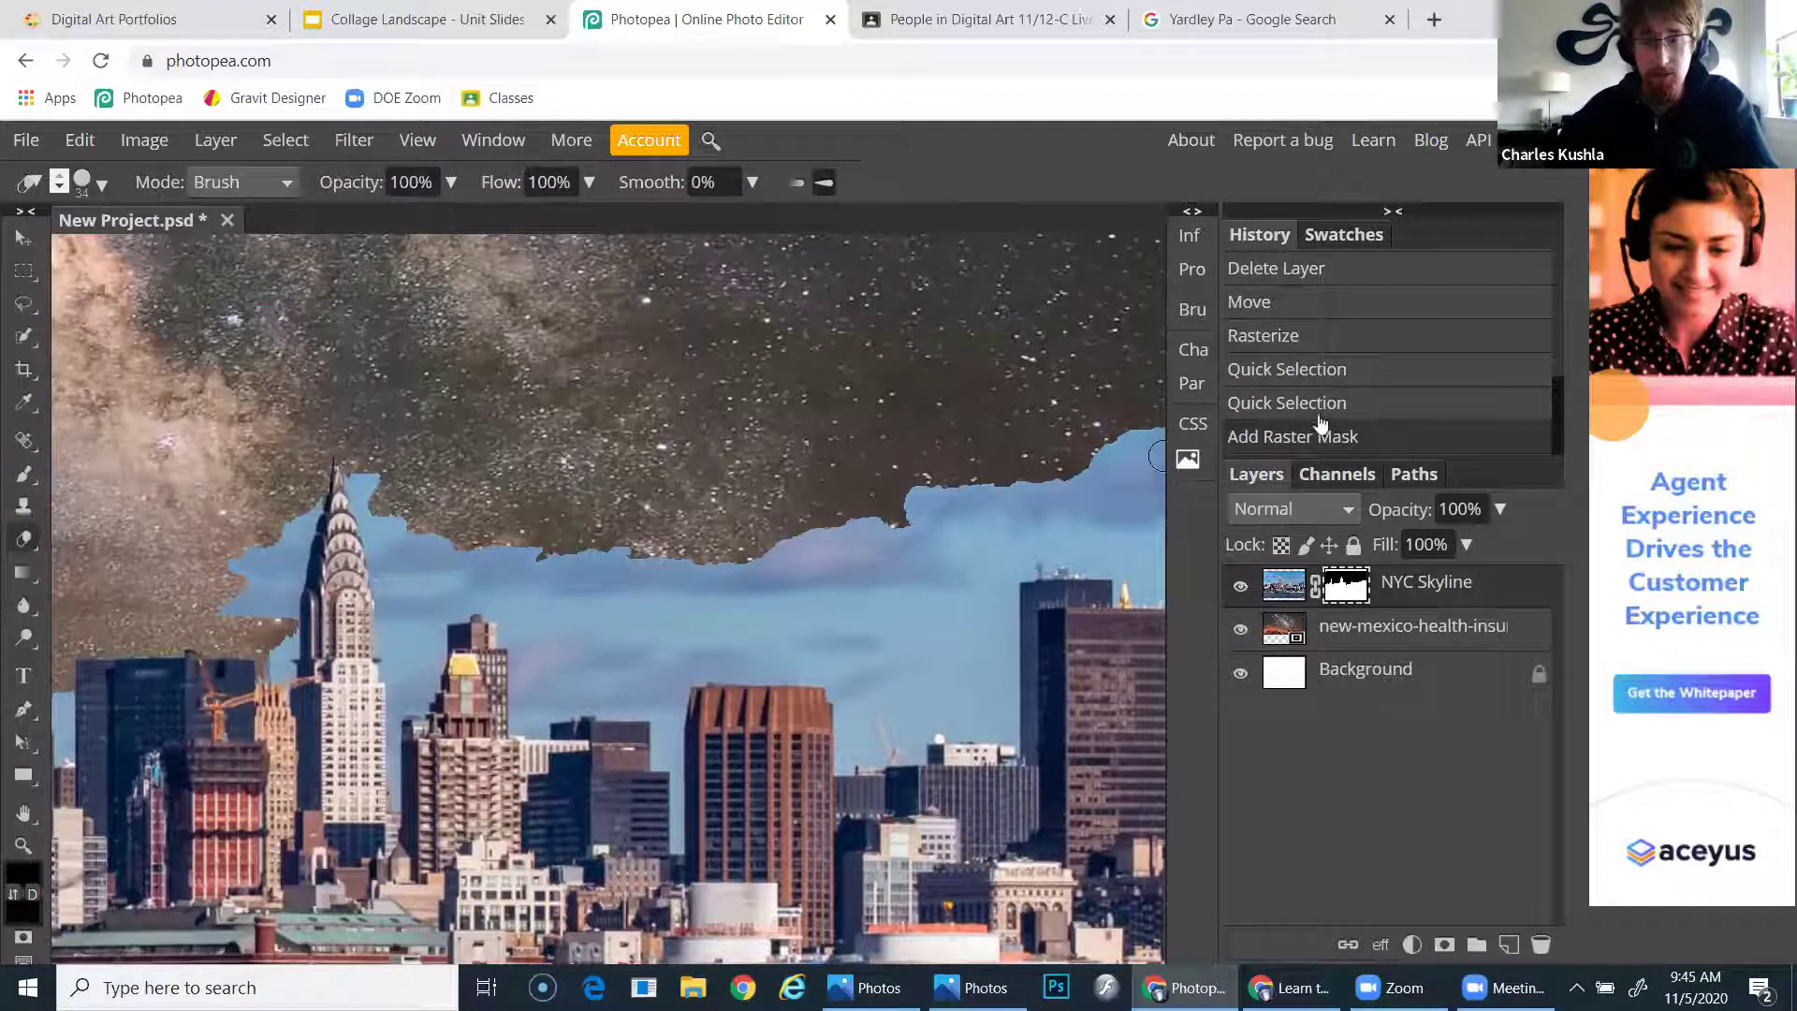
pyautogui.hotkey('ctrl', 'z')
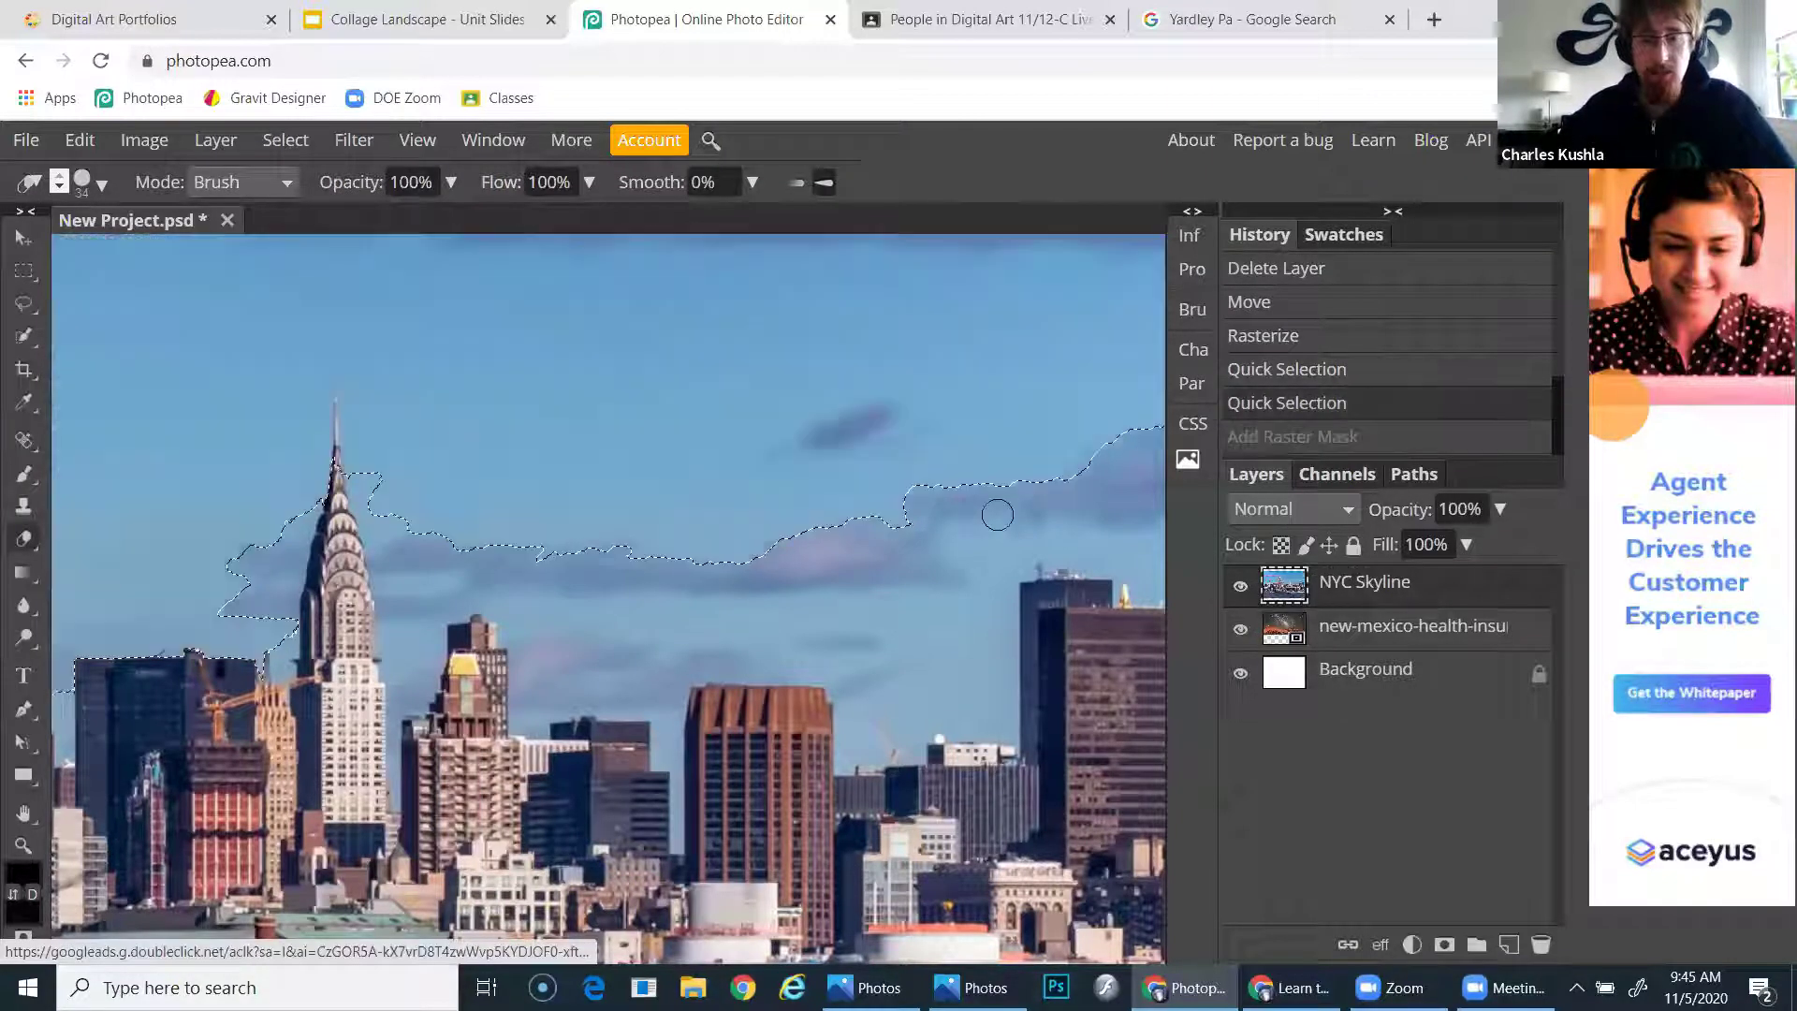
# Examine the edge of the sky selection along the rooftops, up close and across the whole skyline
pyautogui.moveTo(712, 591); pyautogui.dragTo(994, 663)
pyautogui.moveTo(409, 609); pyautogui.dragTo(912, 546)
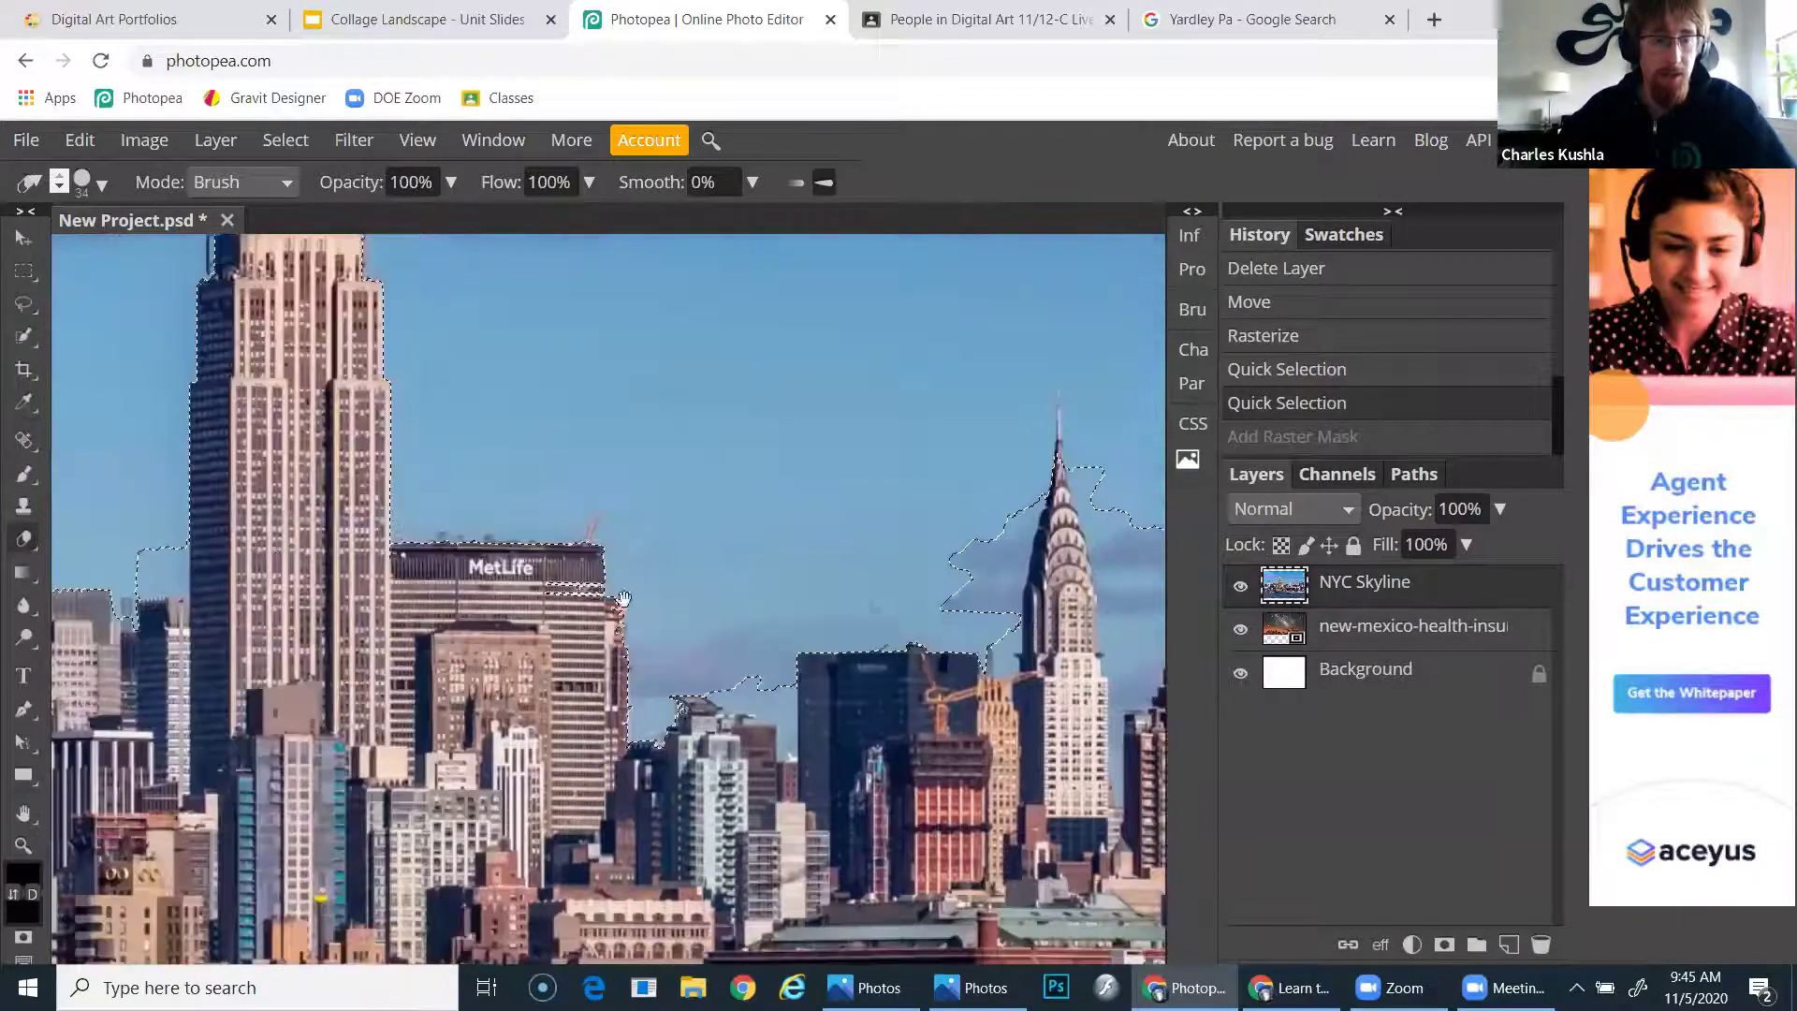
pyautogui.moveTo(624, 601); pyautogui.dragTo(925, 720)
pyautogui.moveTo(521, 606); pyautogui.dragTo(806, 618)
pyautogui.moveTo(377, 621); pyautogui.dragTo(729, 637)
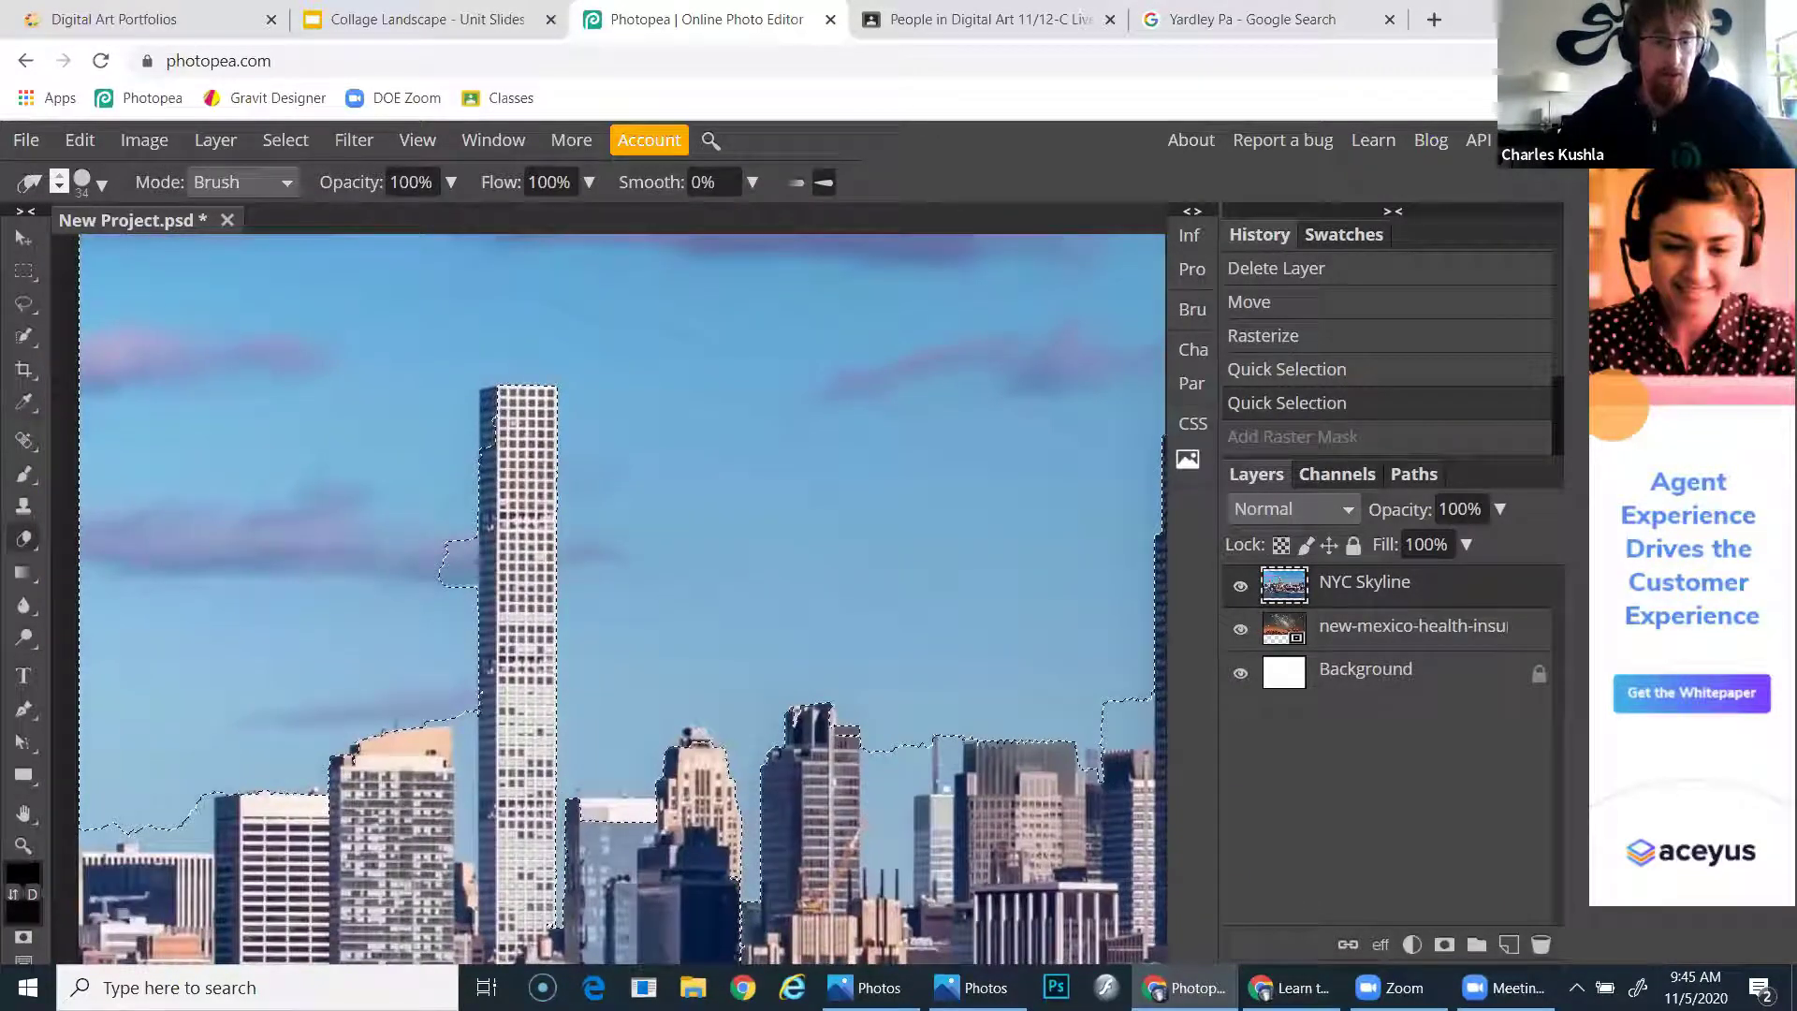
pyautogui.scroll(-5, 337, 466)
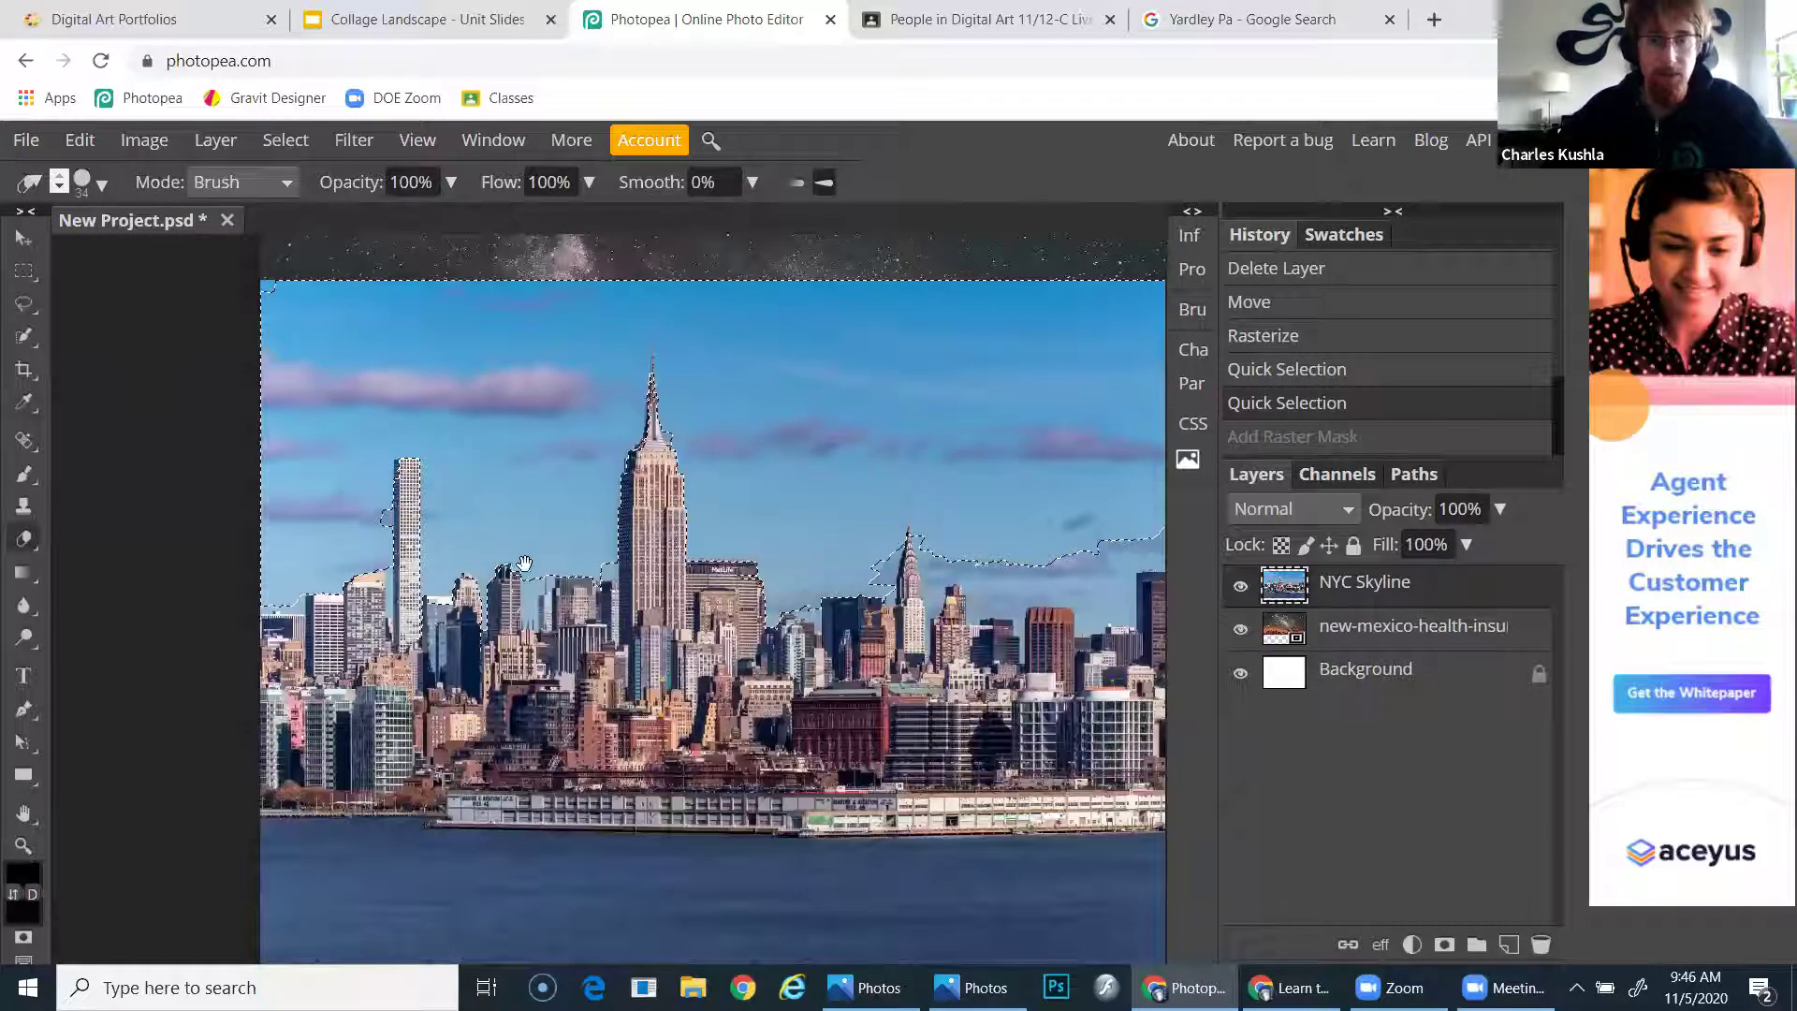
pyautogui.moveTo(524, 563); pyautogui.dragTo(449, 581)
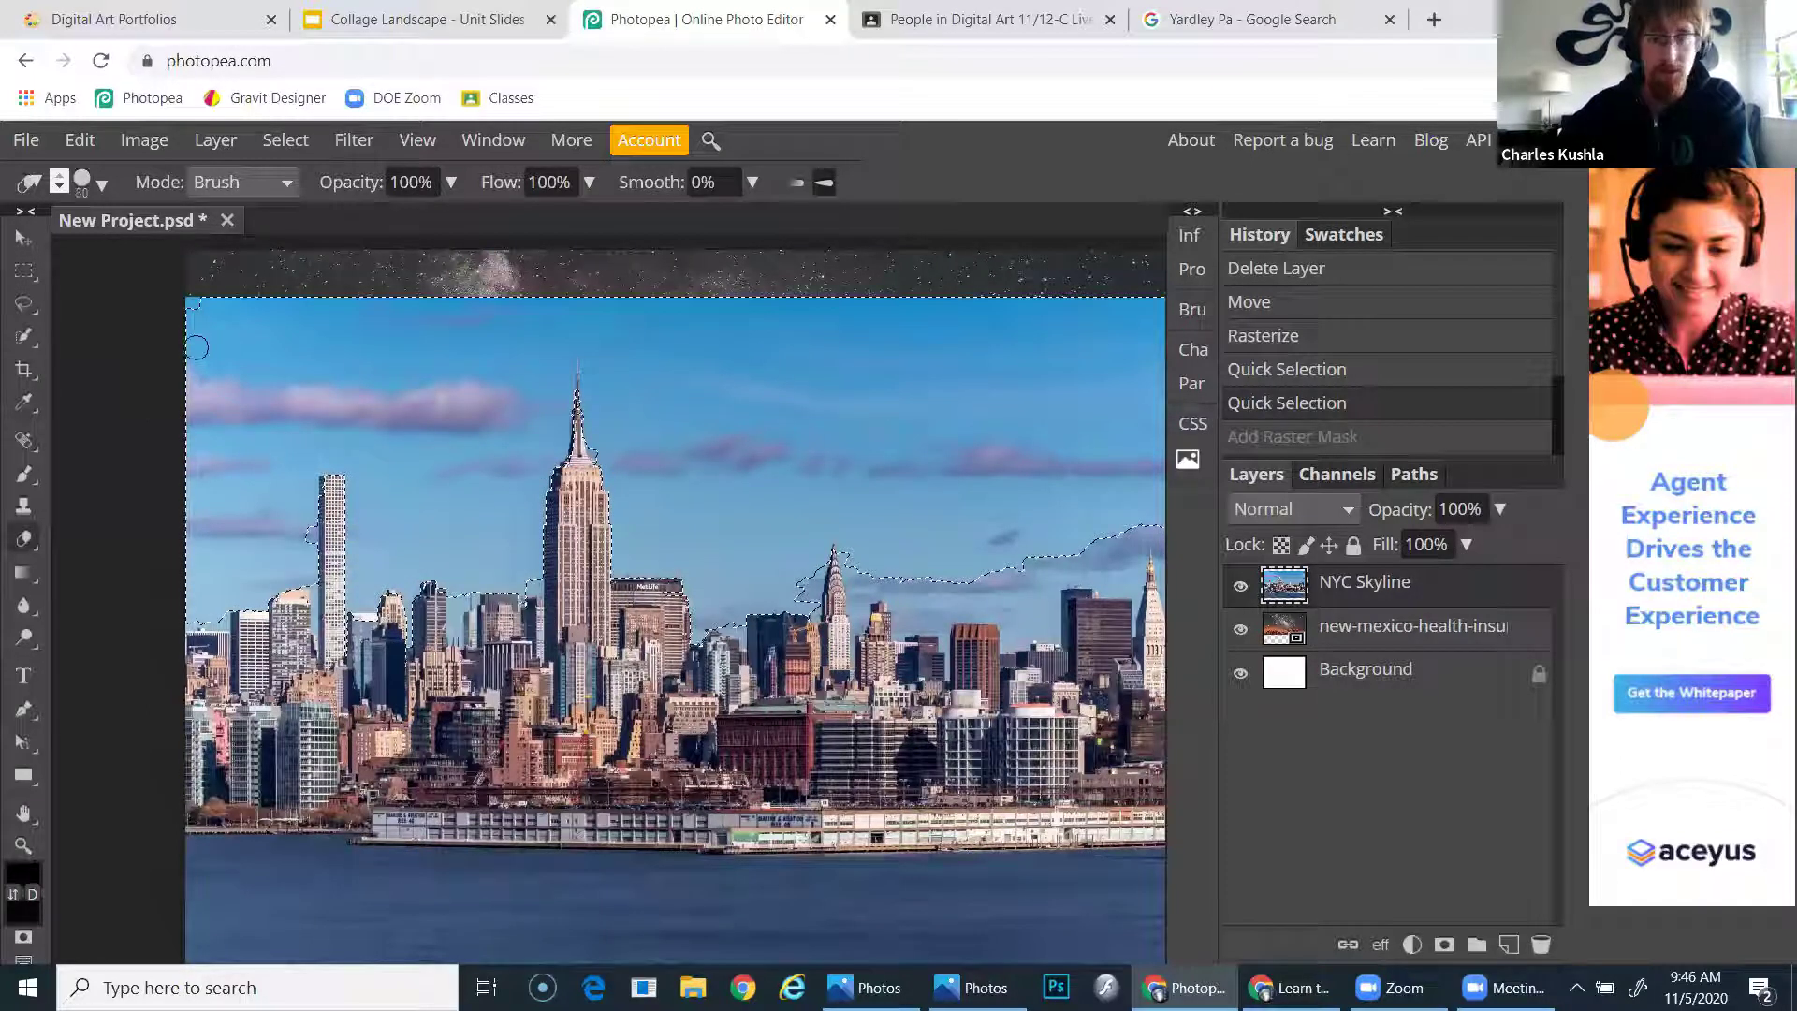
# Enlarge the Eraser brush to 300 px and erase the selected blue sky from the NYC Skyline layer
pyautogui.press(']')
pyautogui.press(']')
pyautogui.press(']')
pyautogui.press(']')
pyautogui.press(']')
pyautogui.press(']')
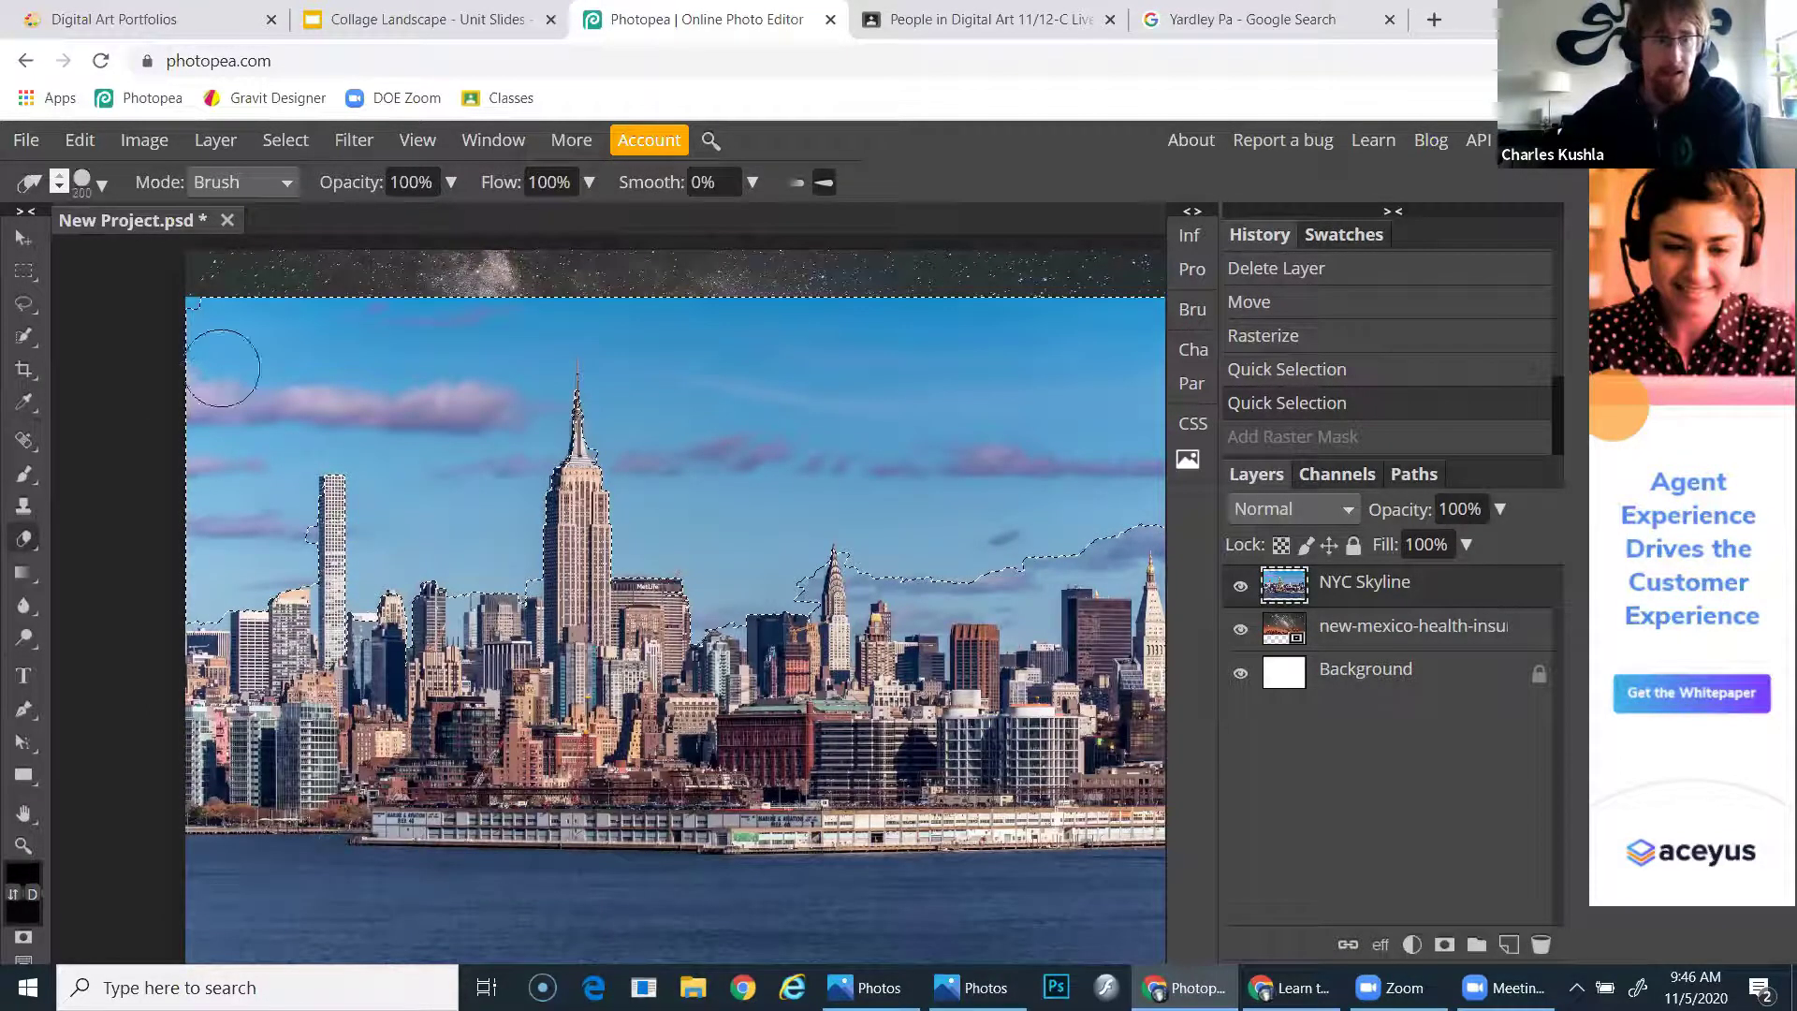
pyautogui.moveTo(157, 323)
pyautogui.mouseDown()
pyautogui.moveTo(429, 335)
pyautogui.moveTo(785, 298)
pyautogui.moveTo(146, 430)
pyautogui.moveTo(175, 591)
pyautogui.moveTo(168, 670)
pyautogui.moveTo(267, 560)
pyautogui.mouseUp()
pyautogui.moveTo(241, 491)
pyautogui.mouseDown()
pyautogui.moveTo(365, 442)
pyautogui.moveTo(360, 562)
pyautogui.moveTo(373, 452)
pyautogui.moveTo(510, 449)
pyautogui.moveTo(535, 421)
pyautogui.moveTo(604, 510)
pyautogui.moveTo(565, 381)
pyautogui.moveTo(636, 440)
pyautogui.moveTo(683, 562)
pyautogui.moveTo(711, 374)
pyautogui.moveTo(784, 344)
pyautogui.moveTo(1240, 372)
pyautogui.moveTo(1063, 309)
pyautogui.moveTo(859, 365)
pyautogui.moveTo(893, 366)
pyautogui.moveTo(938, 408)
pyautogui.moveTo(703, 599)
pyautogui.moveTo(1187, 494)
pyautogui.moveTo(1072, 442)
pyautogui.moveTo(901, 436)
pyautogui.mouseUp()
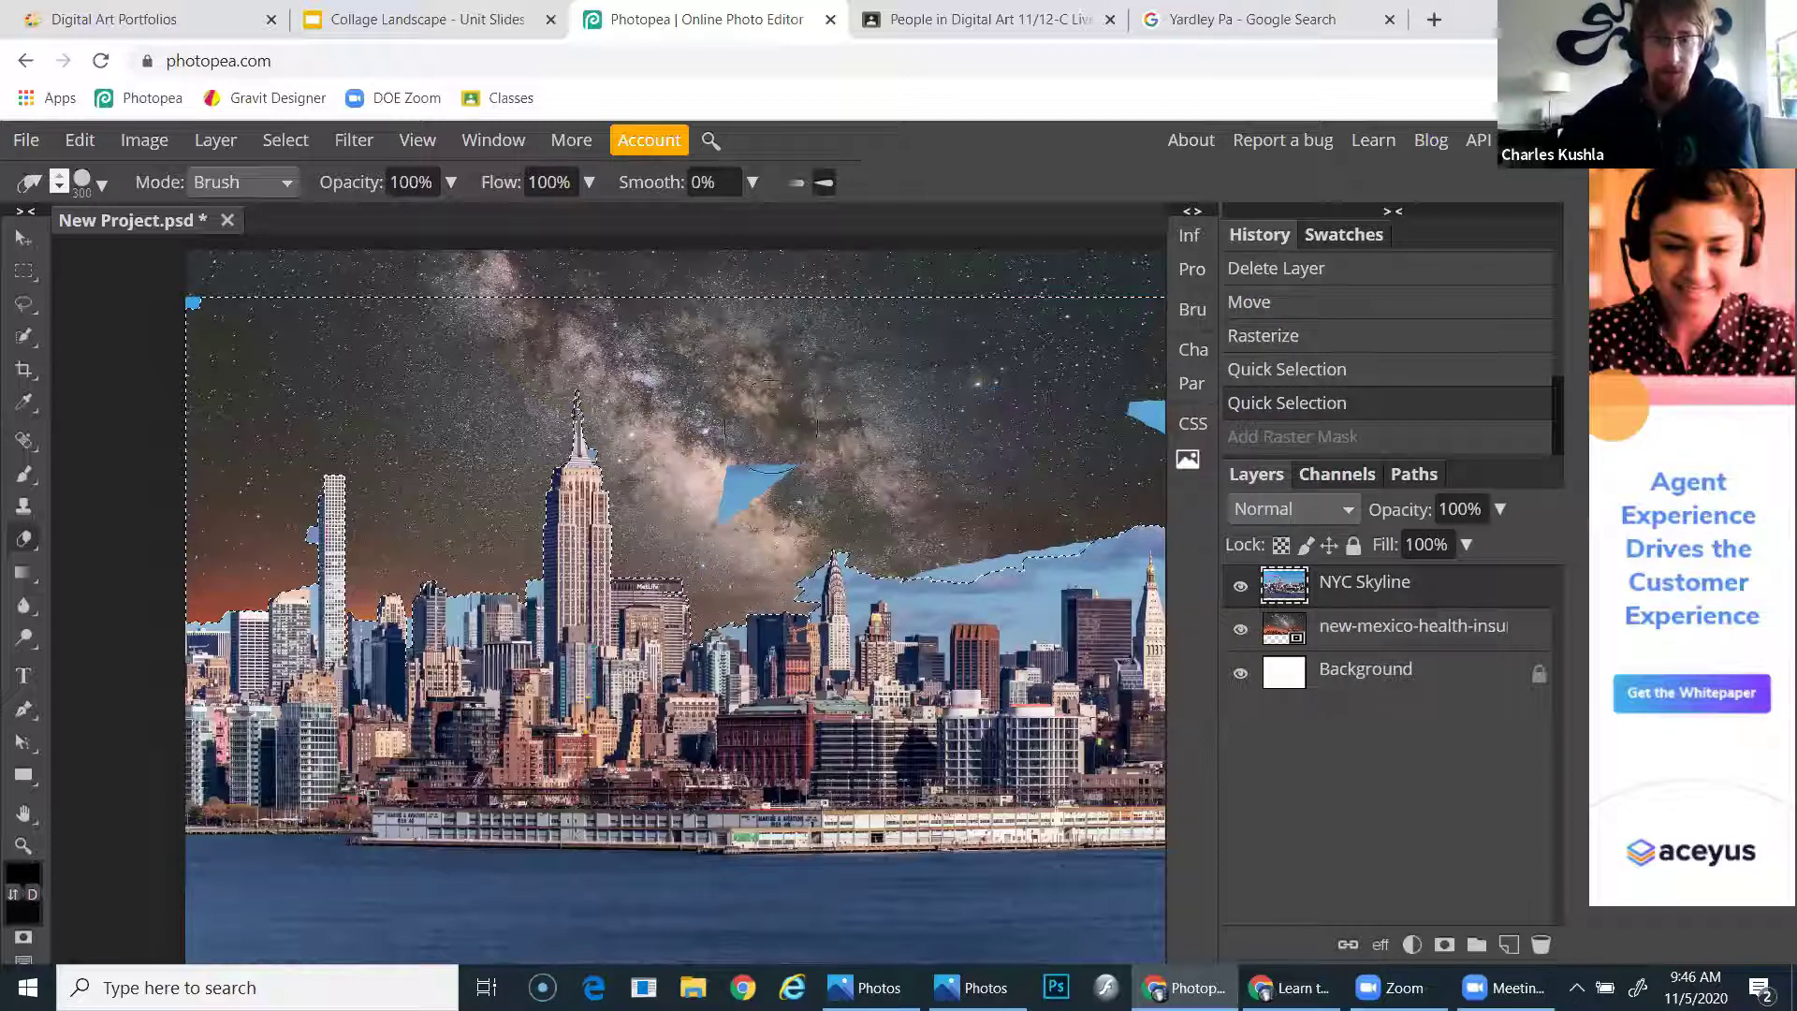